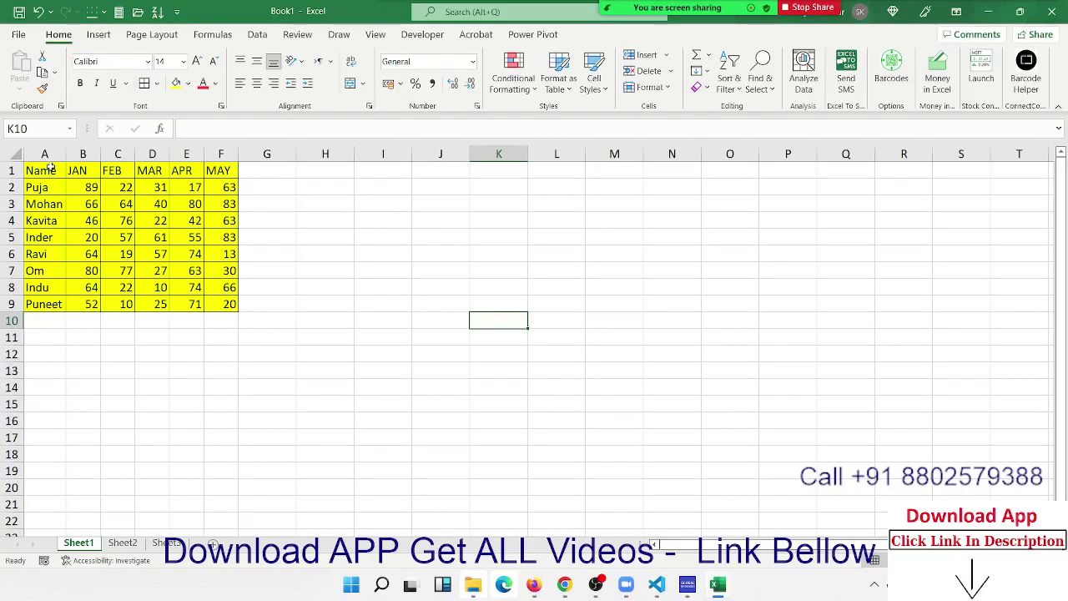
Step: Copy the A1:F9 Name/JAN–MAY table and pick cell K2 as the destination
{"action": "left_click_drag", "start_coordinate": [50, 169], "coordinate": [207, 299]}
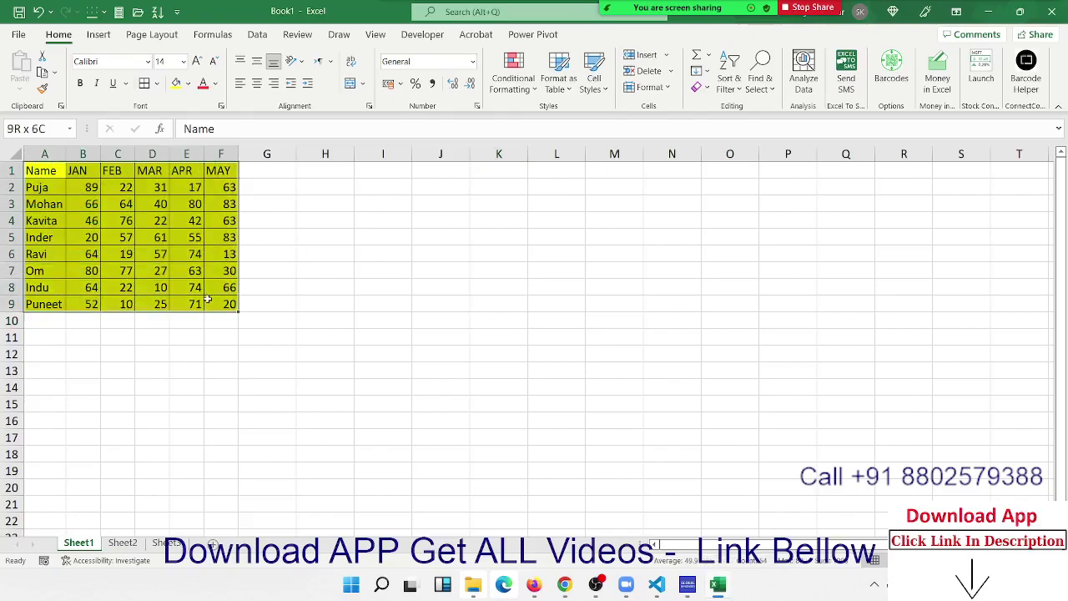
{"action": "left_click", "coordinate": [325, 238]}
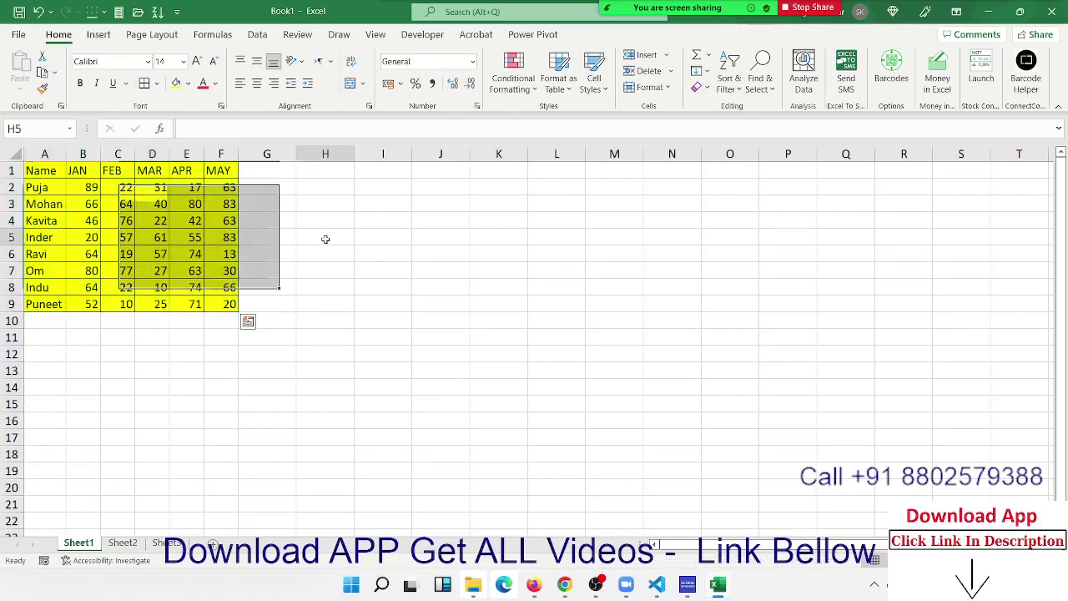
{"action": "left_click_drag", "start_coordinate": [41, 171], "coordinate": [214, 301]}
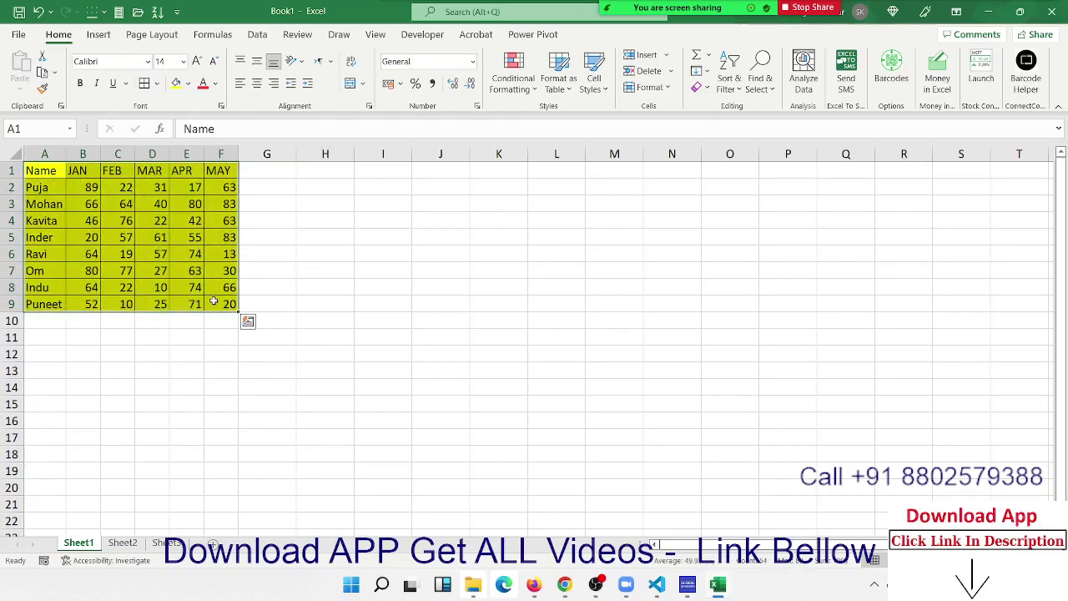
{"action": "key", "text": "ctrl+c"}
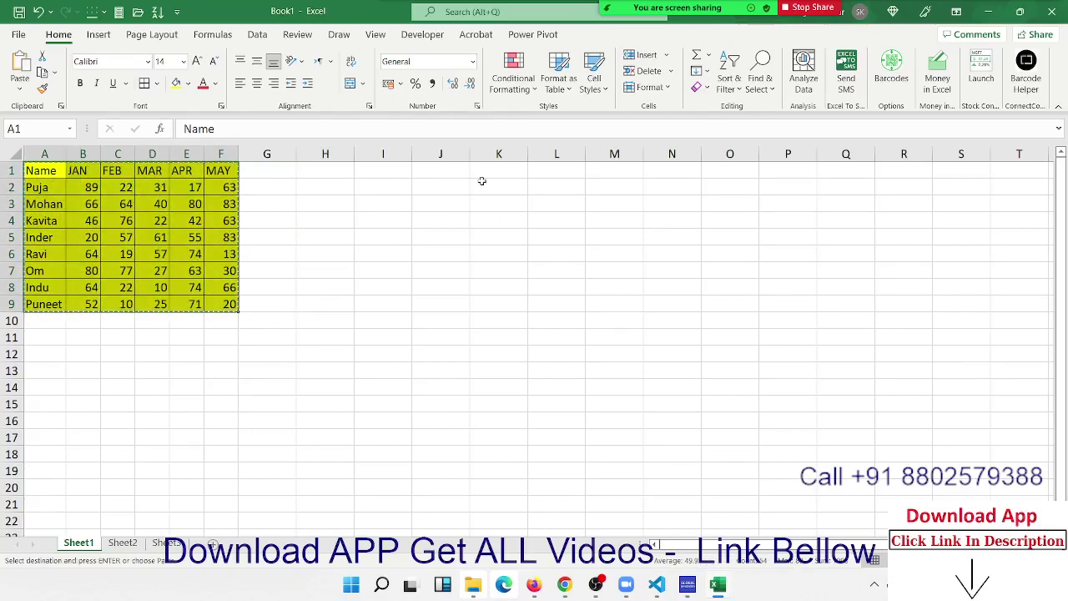
{"action": "left_click", "coordinate": [482, 181]}
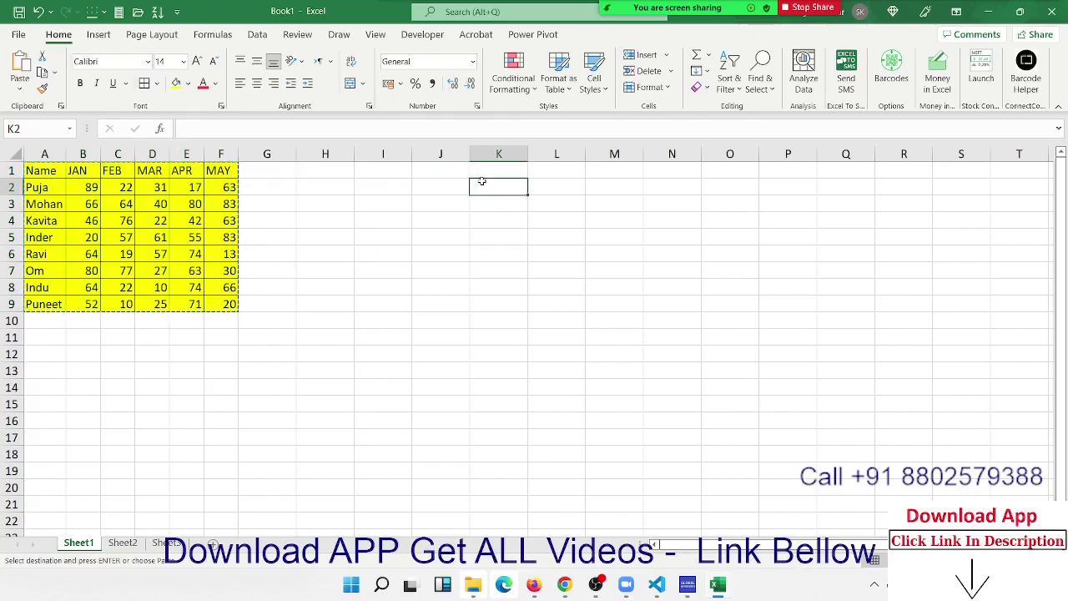
{"action": "left_click", "coordinate": [20, 84]}
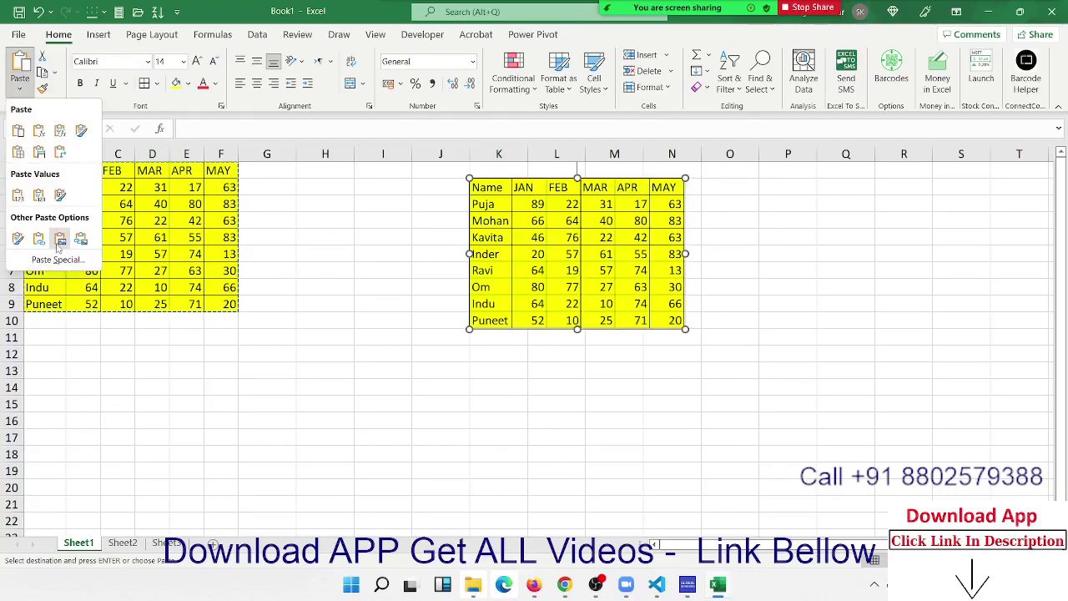
{"action": "left_click", "coordinate": [58, 244]}
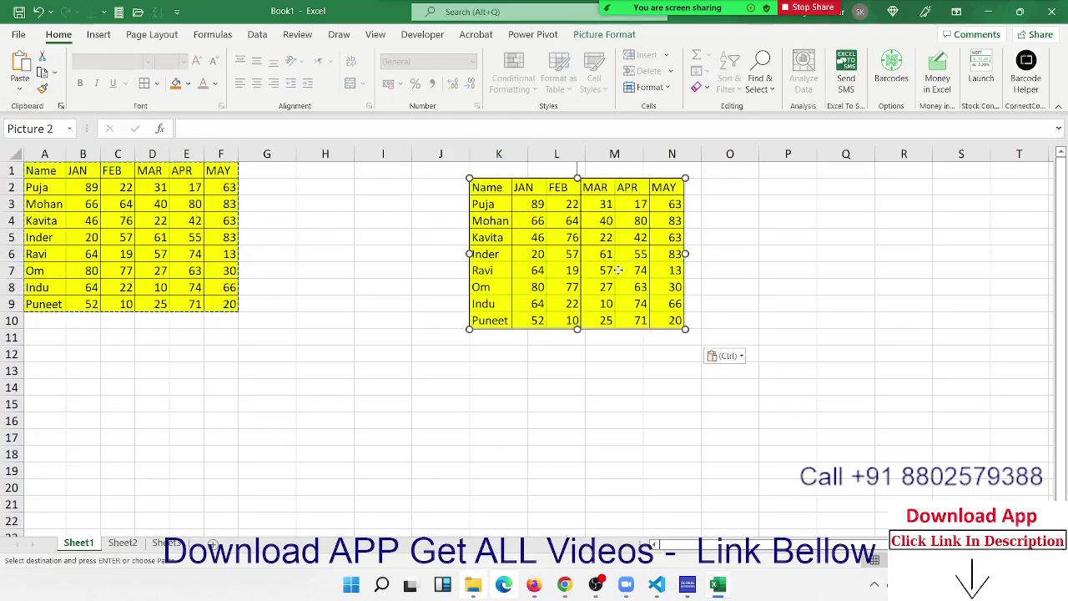
{"action": "mouse_move", "coordinate": [663, 323]}
{"action": "left_mouse_down"}
{"action": "mouse_move", "coordinate": [656, 373]}
{"action": "mouse_move", "coordinate": [598, 323]}
{"action": "mouse_move", "coordinate": [719, 432]}
{"action": "mouse_move", "coordinate": [663, 382]}
{"action": "mouse_move", "coordinate": [642, 341]}
{"action": "left_mouse_up"}
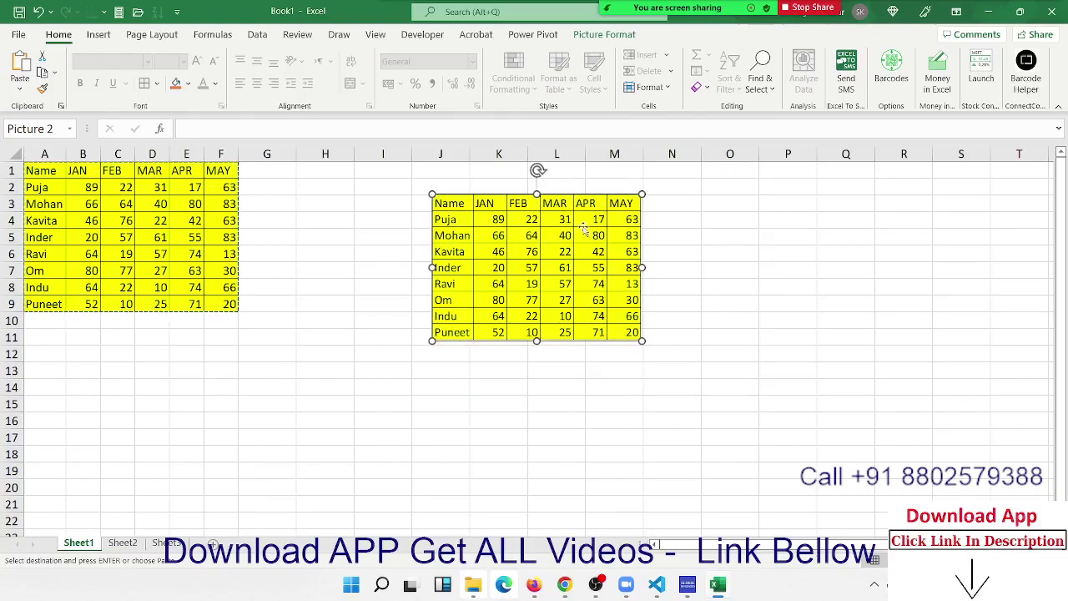
{"action": "left_click_drag", "start_coordinate": [565, 237], "coordinate": [641, 264]}
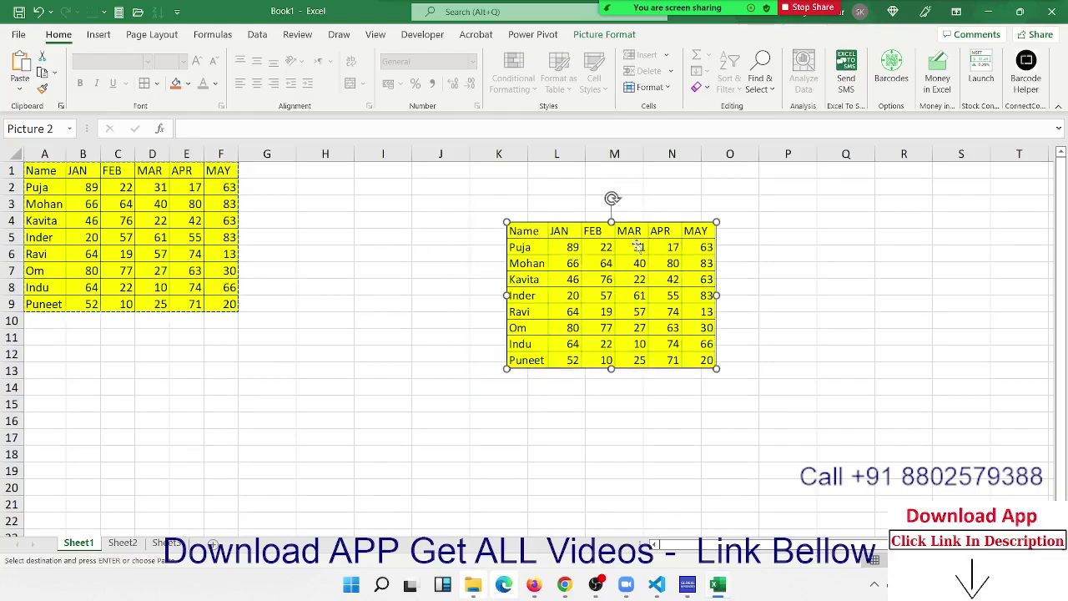
{"action": "key", "text": "Delete"}
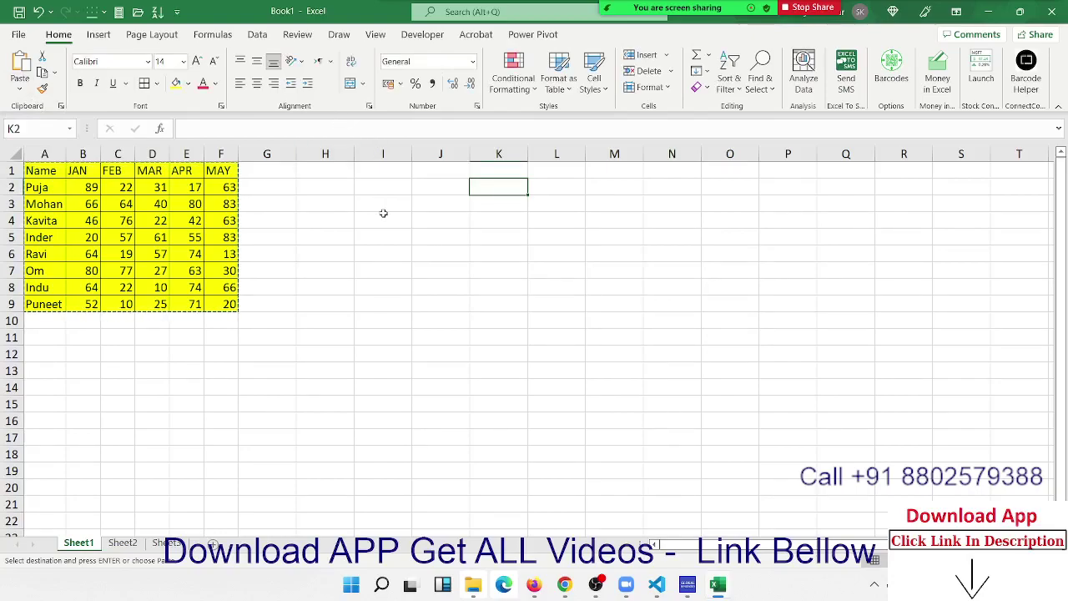
{"action": "left_click", "coordinate": [21, 94]}
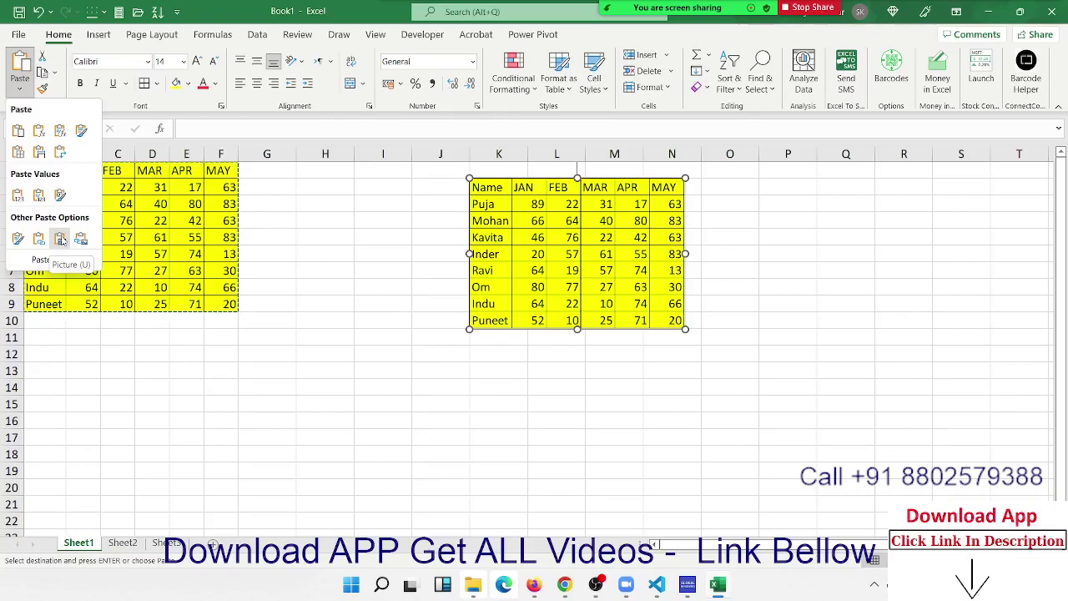
{"action": "left_click", "coordinate": [60, 240]}
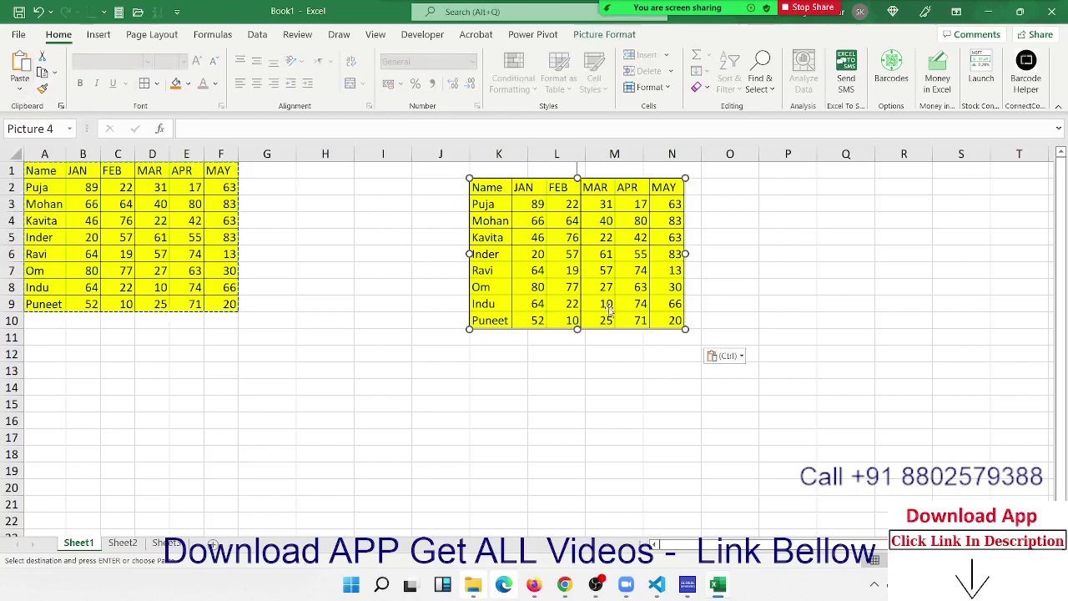
{"action": "left_click_drag", "start_coordinate": [643, 284], "coordinate": [657, 308]}
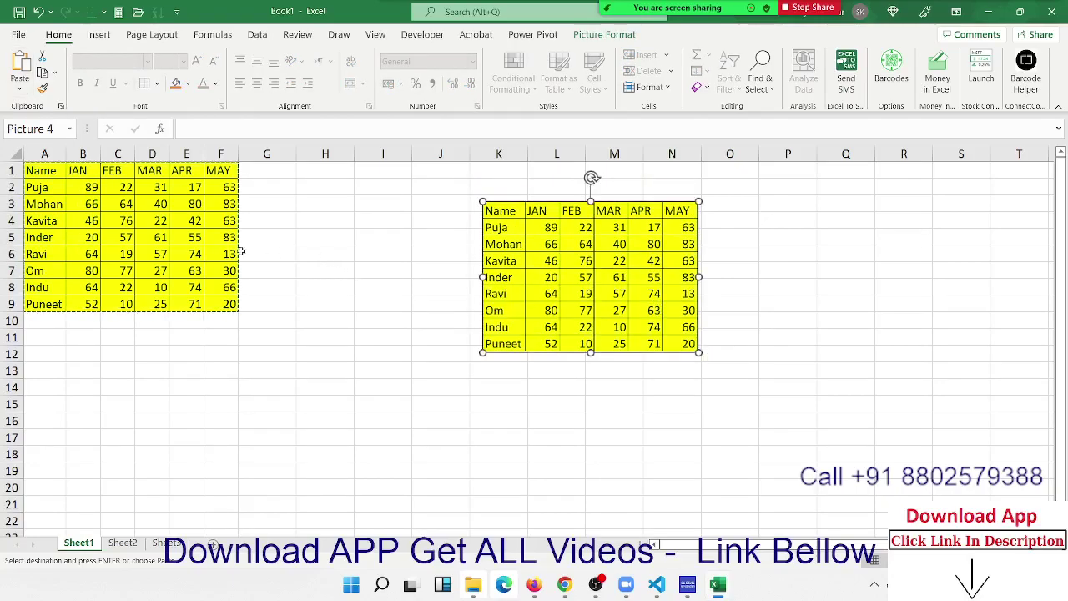
{"action": "left_click_drag", "start_coordinate": [87, 220], "coordinate": [222, 215]}
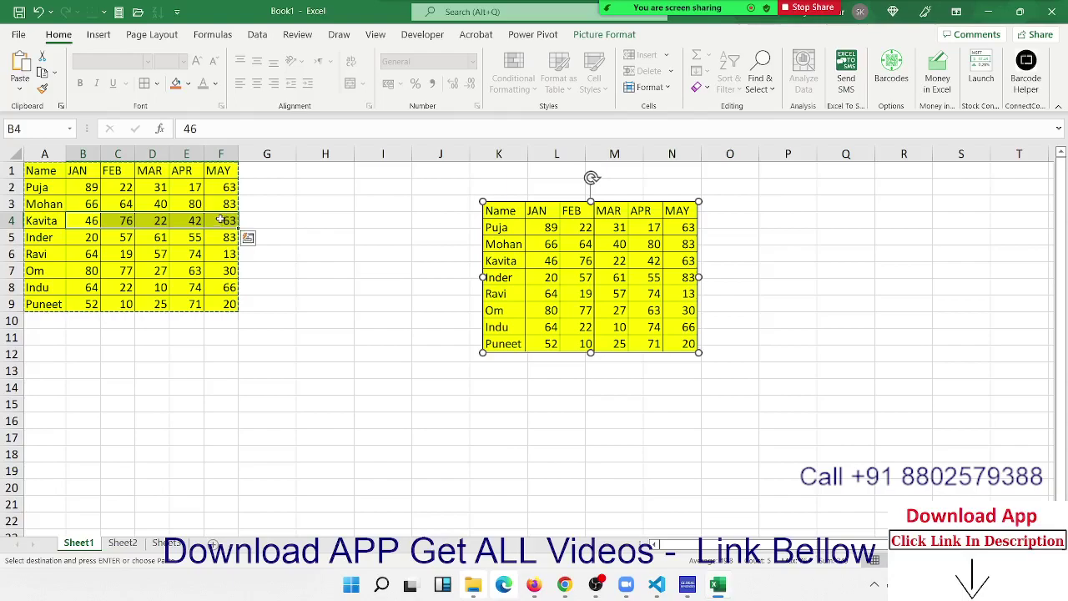
{"action": "left_click", "coordinate": [189, 84]}
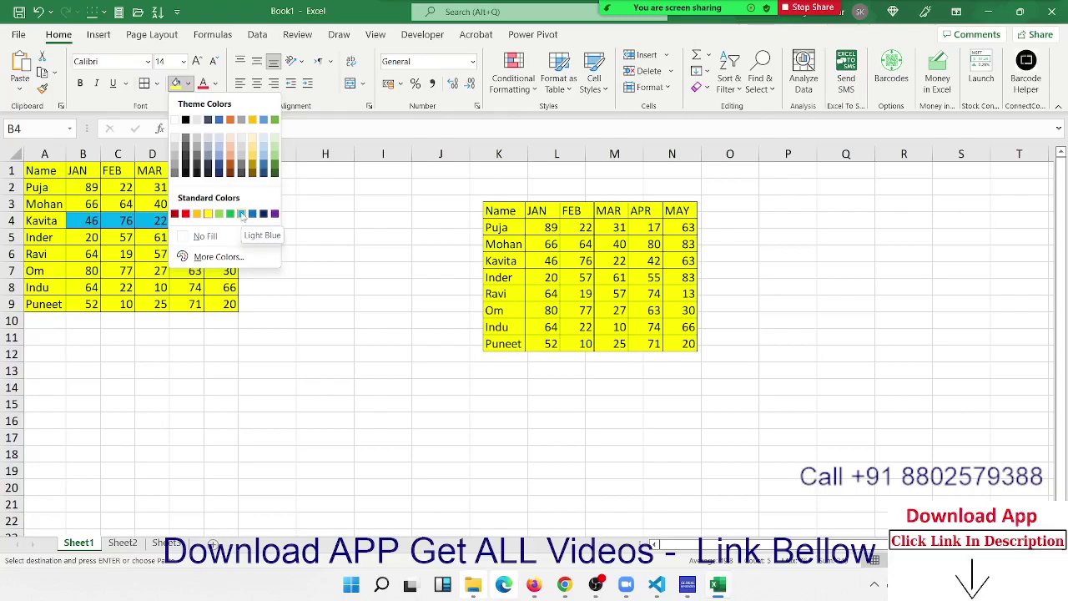
{"action": "left_click", "coordinate": [316, 166]}
{"action": "left_click", "coordinate": [209, 171]}
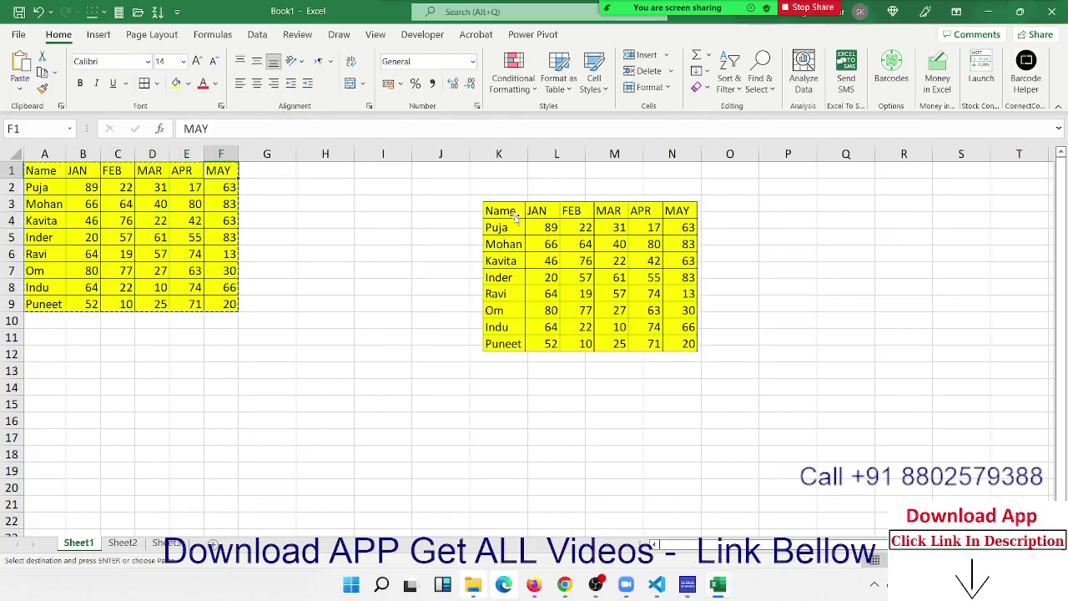
{"action": "left_click", "coordinate": [582, 241]}
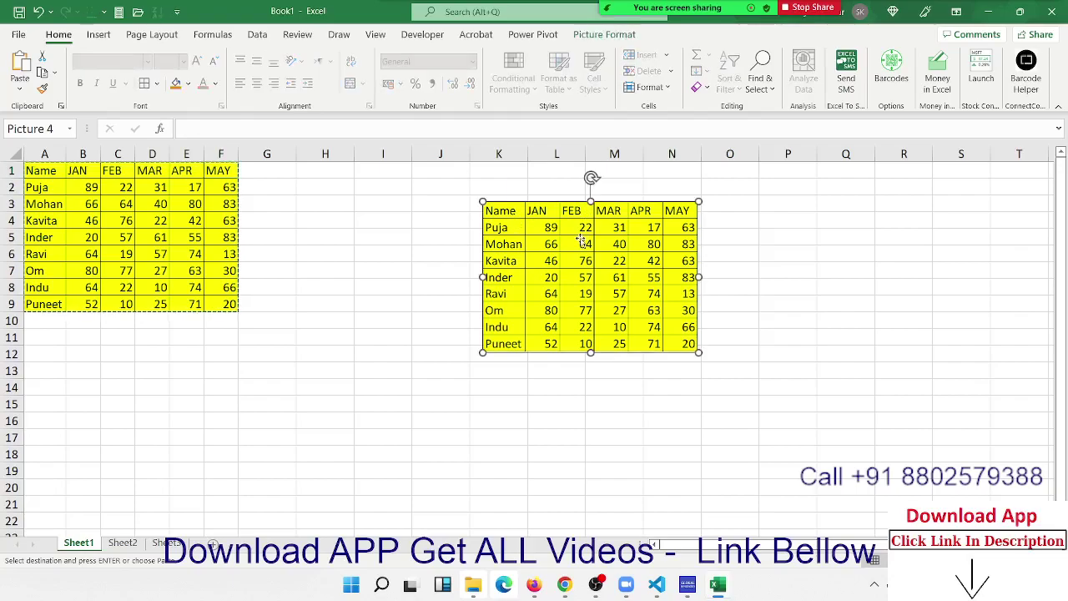
{"action": "key", "text": "Delete"}
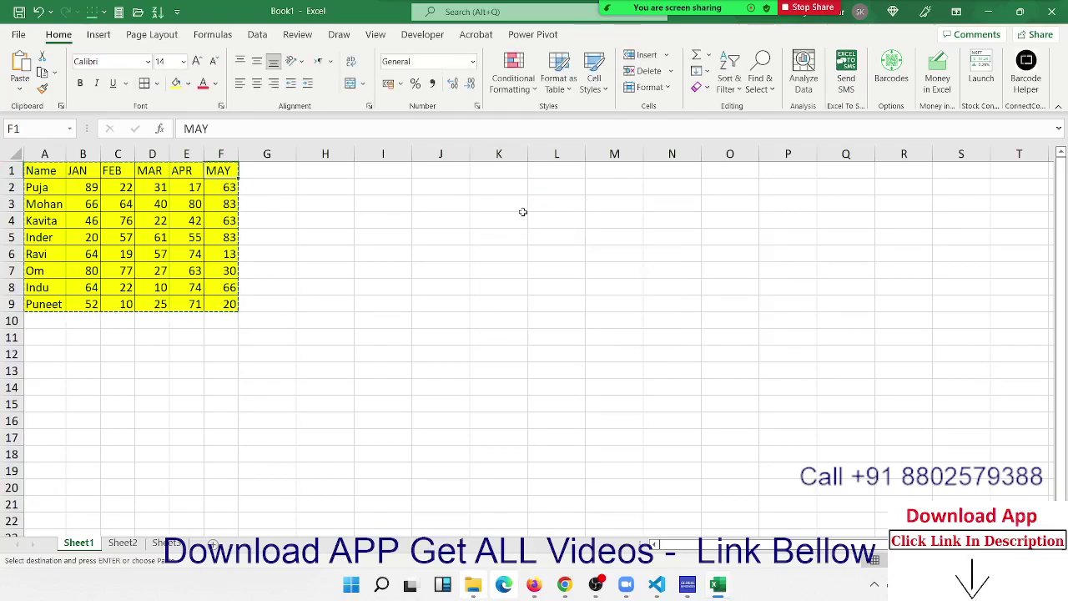
{"action": "left_click_drag", "start_coordinate": [523, 215], "coordinate": [522, 201]}
{"action": "left_click", "coordinate": [507, 185]}
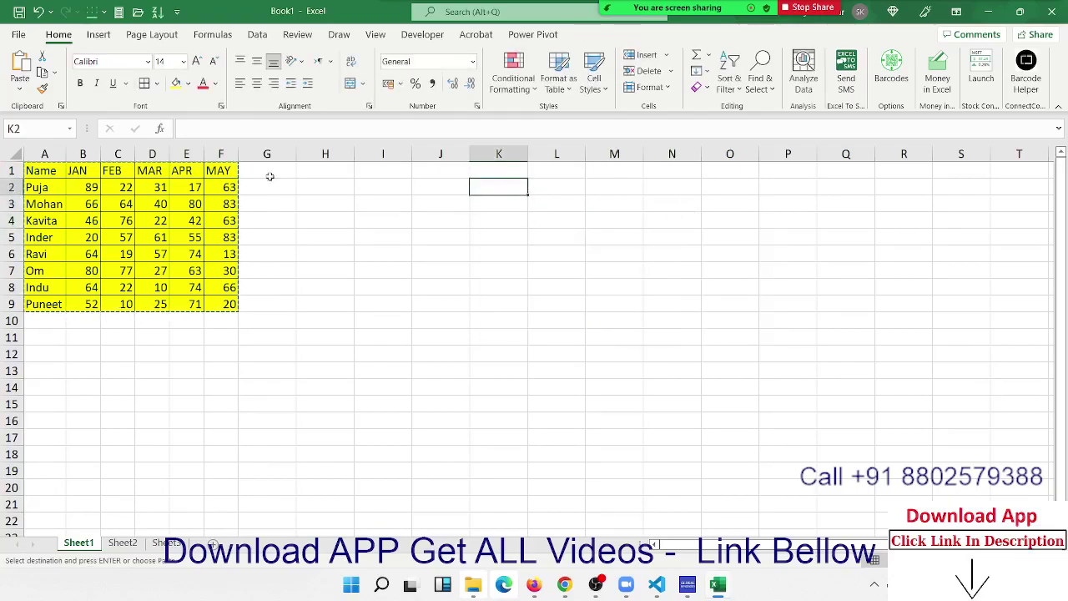
Step: Paste the table as a Linked Picture and nudge it slightly left and down
{"action": "left_click", "coordinate": [19, 90]}
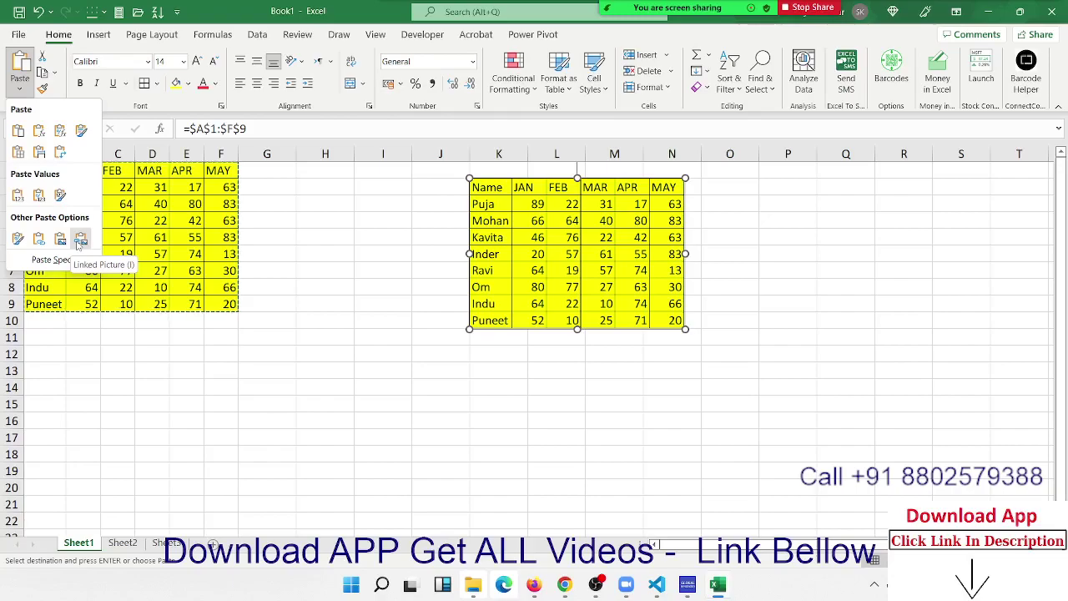
{"action": "left_click", "coordinate": [79, 242]}
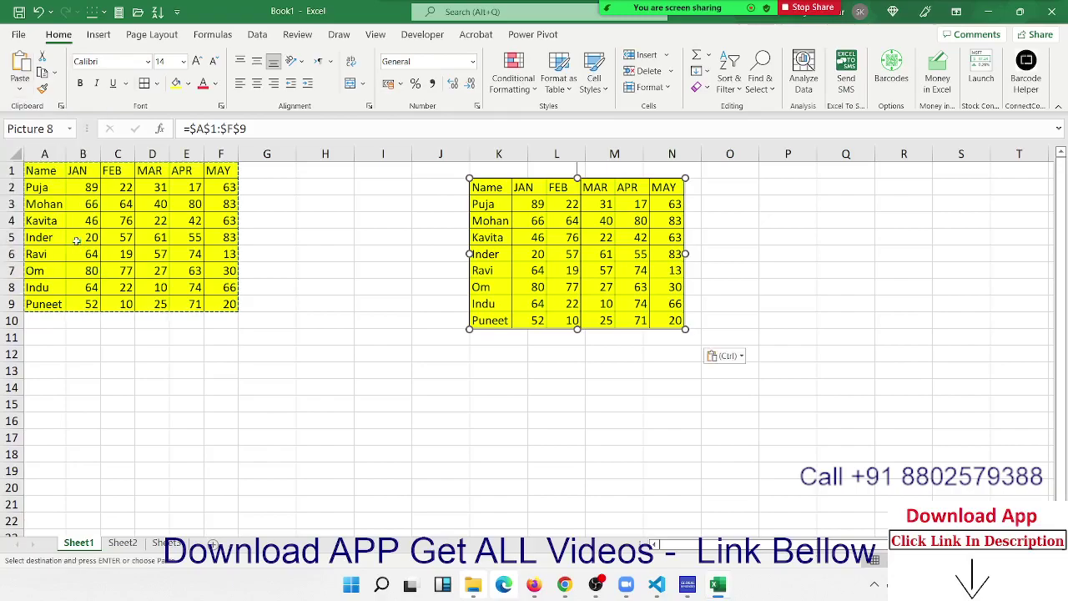
{"action": "left_click", "coordinate": [437, 334]}
{"action": "left_click_drag", "start_coordinate": [516, 278], "coordinate": [502, 299]}
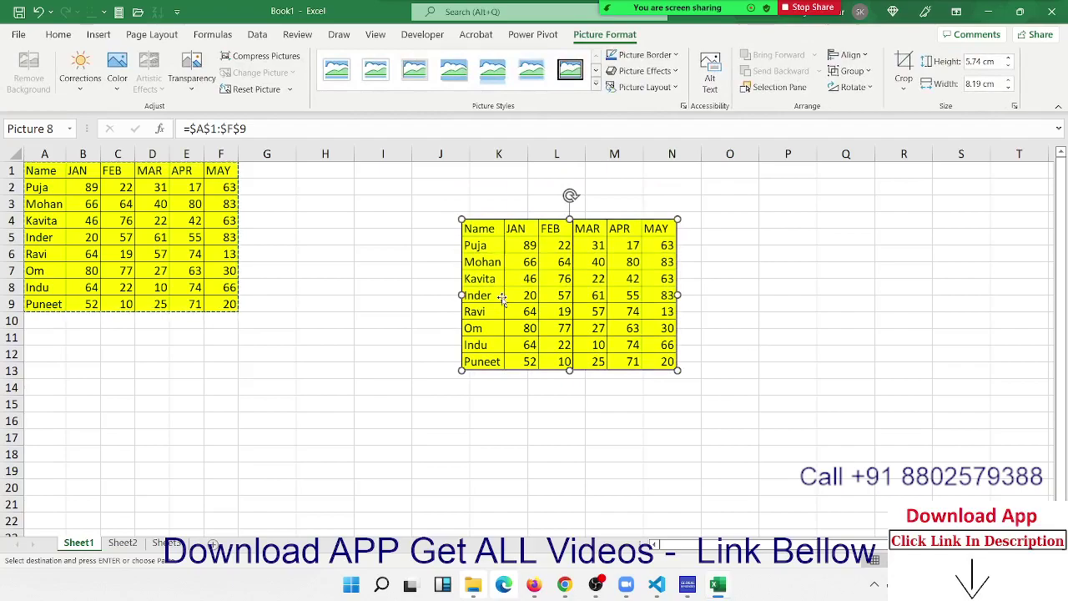
Step: Change the FEB value in C7 to 80
{"action": "left_click", "coordinate": [104, 270]}
{"action": "type", "text": "8"}
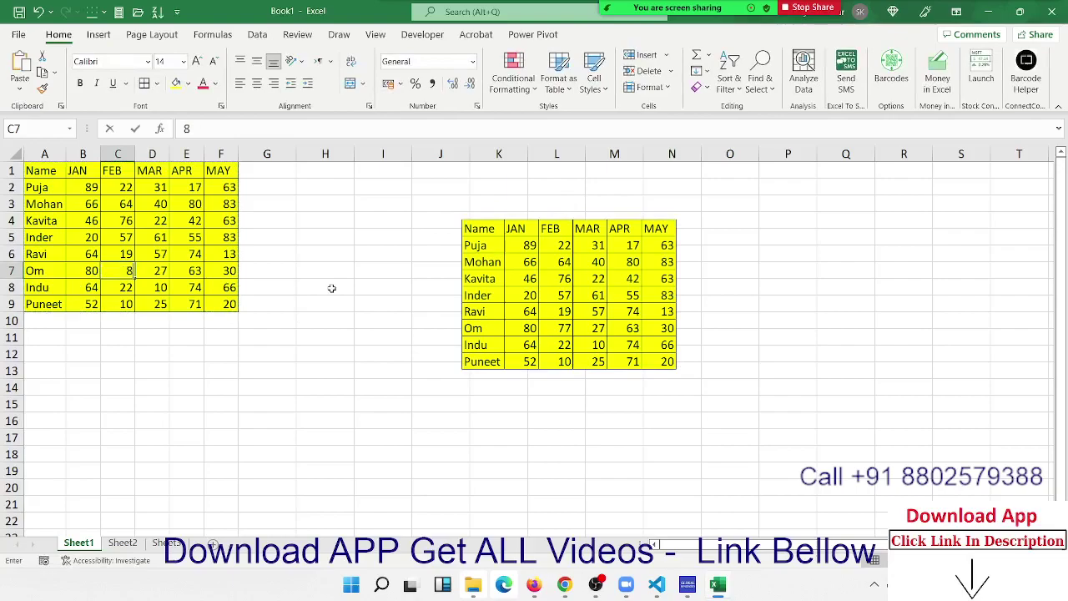
{"action": "type", "text": "0"}
{"action": "key", "text": "Return"}
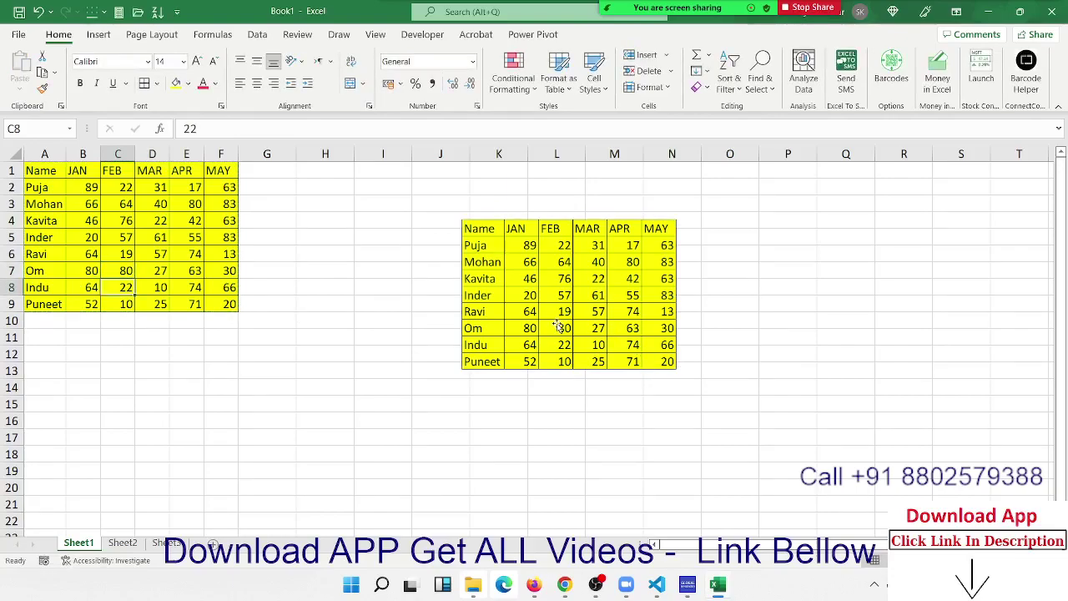
Step: Fill row 4's values B4:F4 light green and check the linked picture mirrors it
{"action": "left_click_drag", "start_coordinate": [86, 220], "coordinate": [204, 220]}
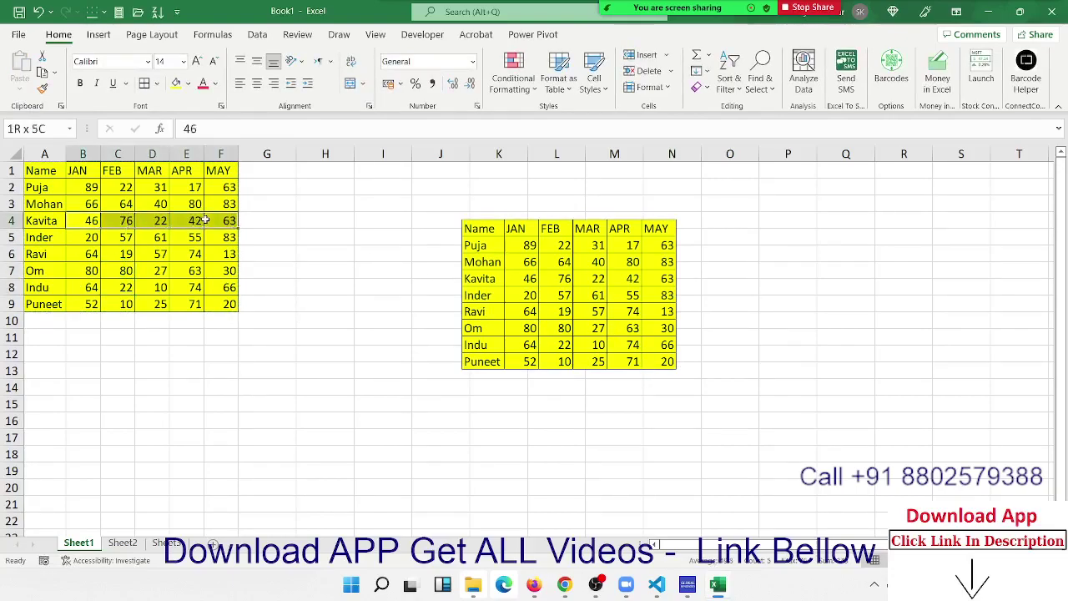
{"action": "left_click", "coordinate": [190, 85]}
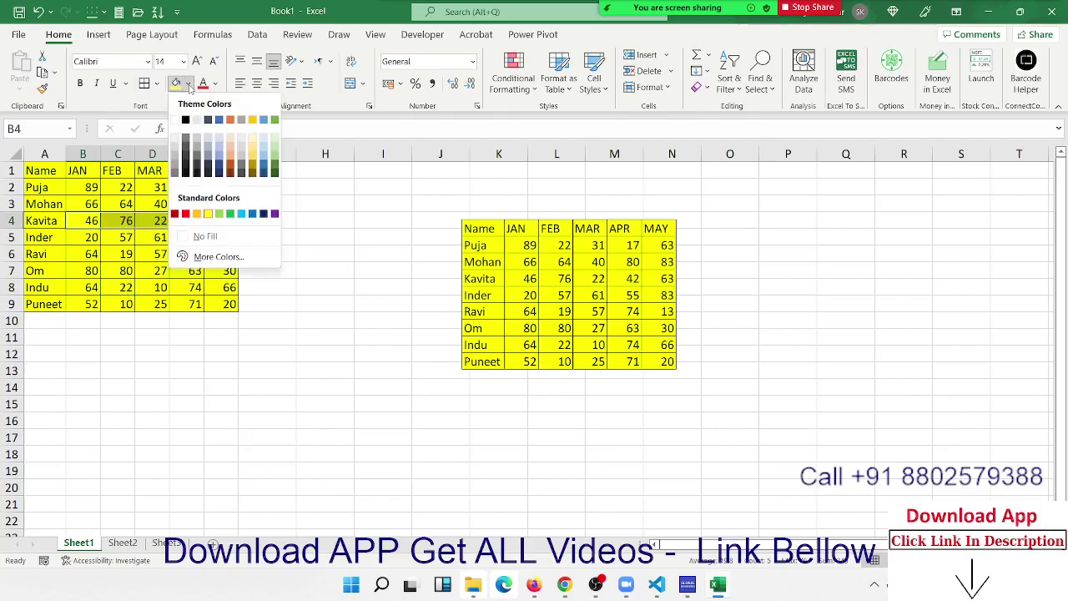
{"action": "left_click", "coordinate": [219, 214]}
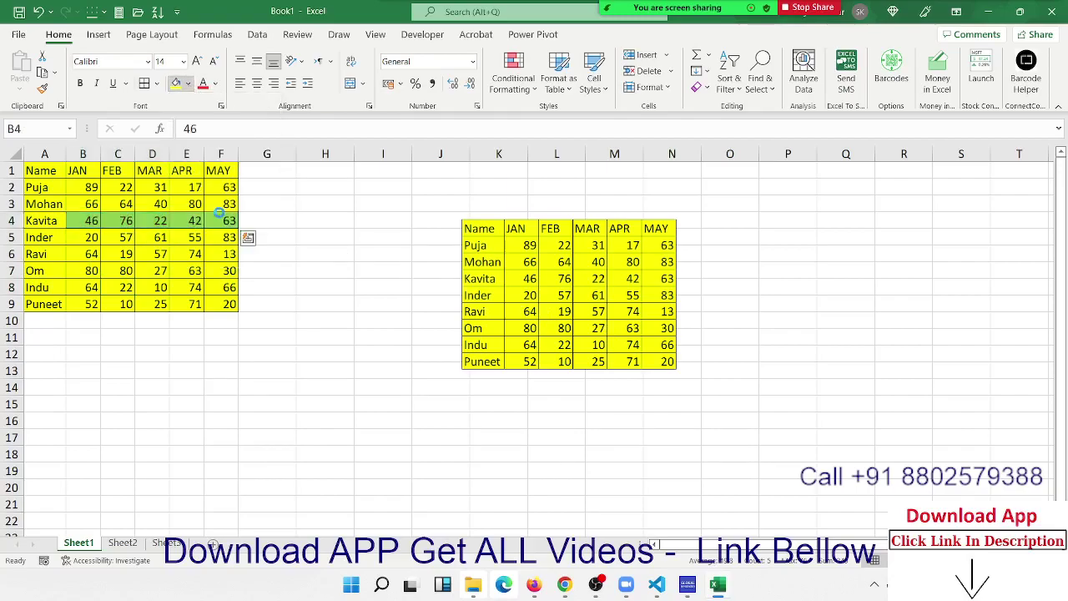
{"action": "left_click", "coordinate": [216, 266]}
{"action": "left_click", "coordinate": [519, 343]}
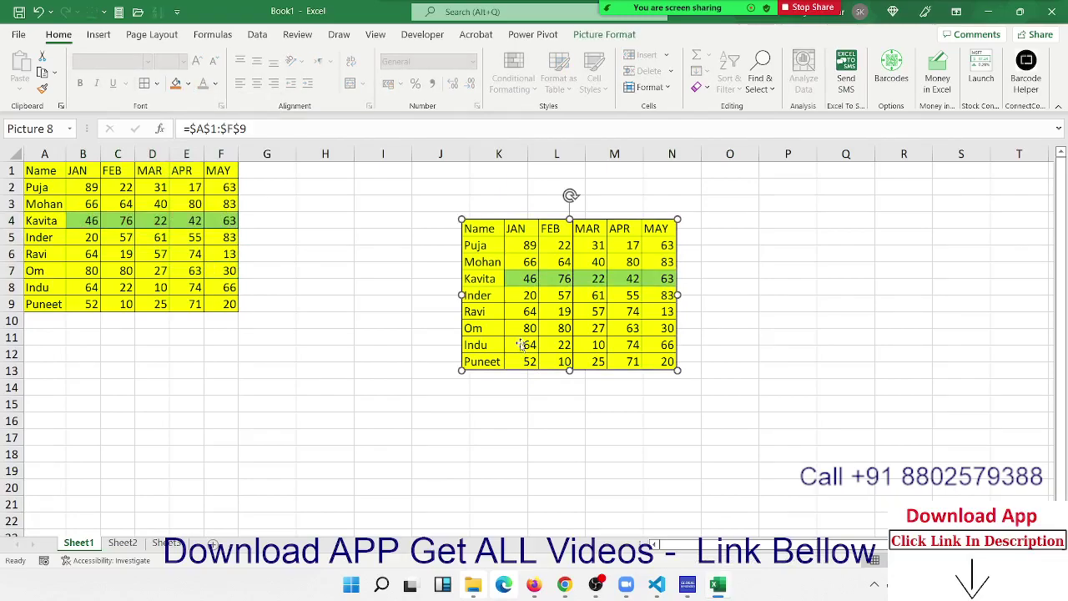
{"action": "left_click", "coordinate": [594, 22]}
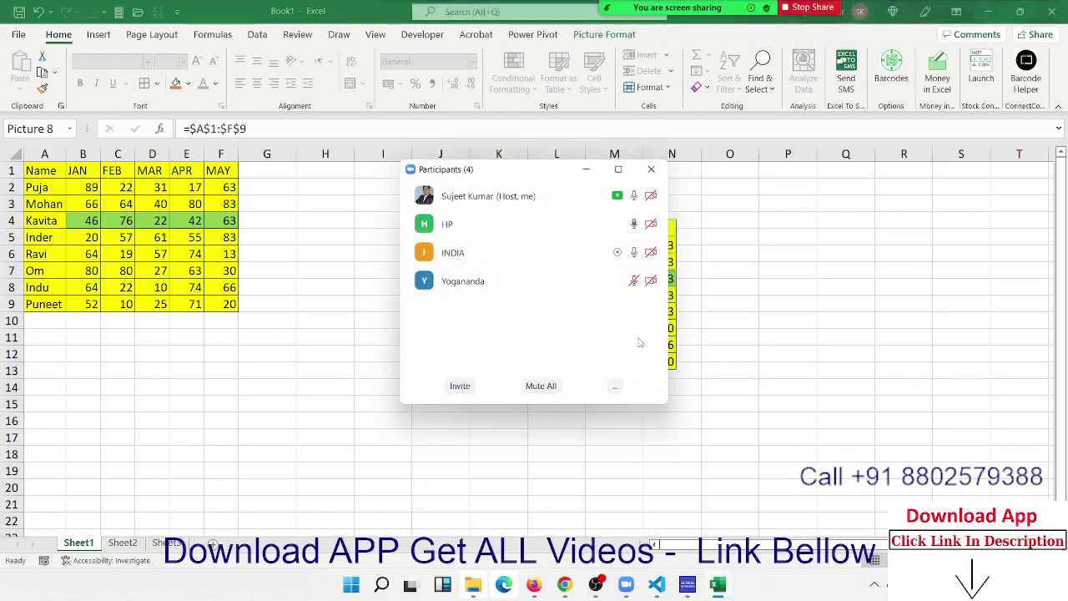
Step: Close the Zoom participants window and delete the linked picture
{"action": "left_click", "coordinate": [651, 169]}
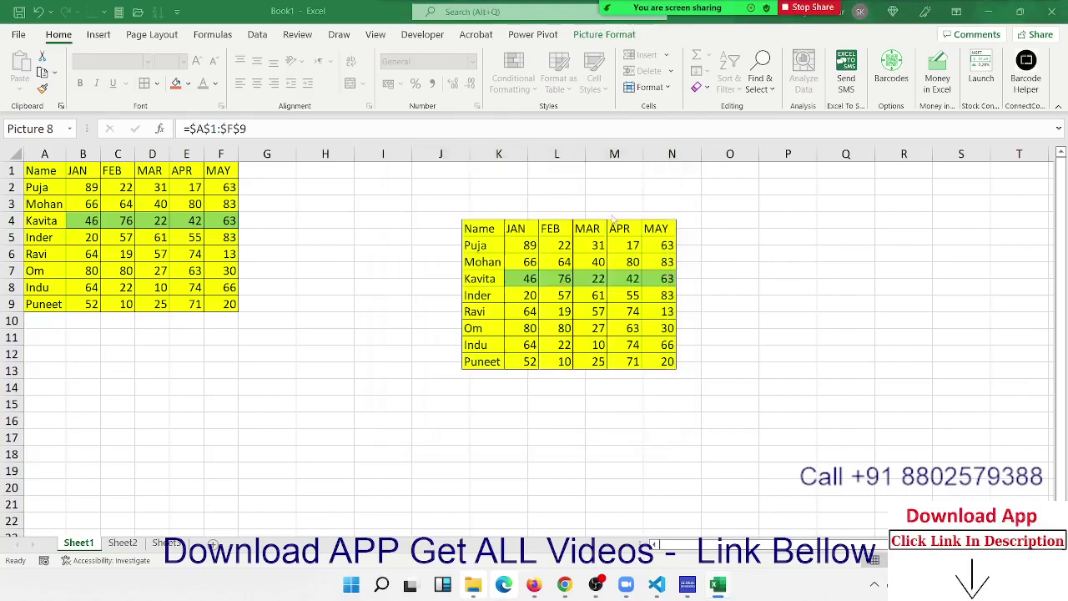
{"action": "left_click", "coordinate": [577, 274]}
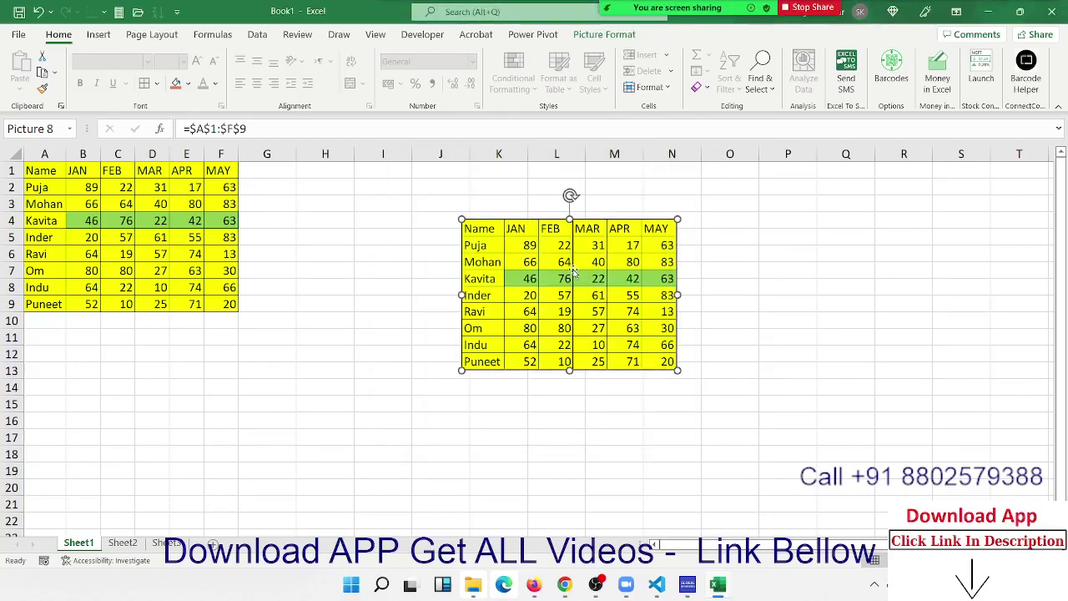
{"action": "key", "text": "Delete"}
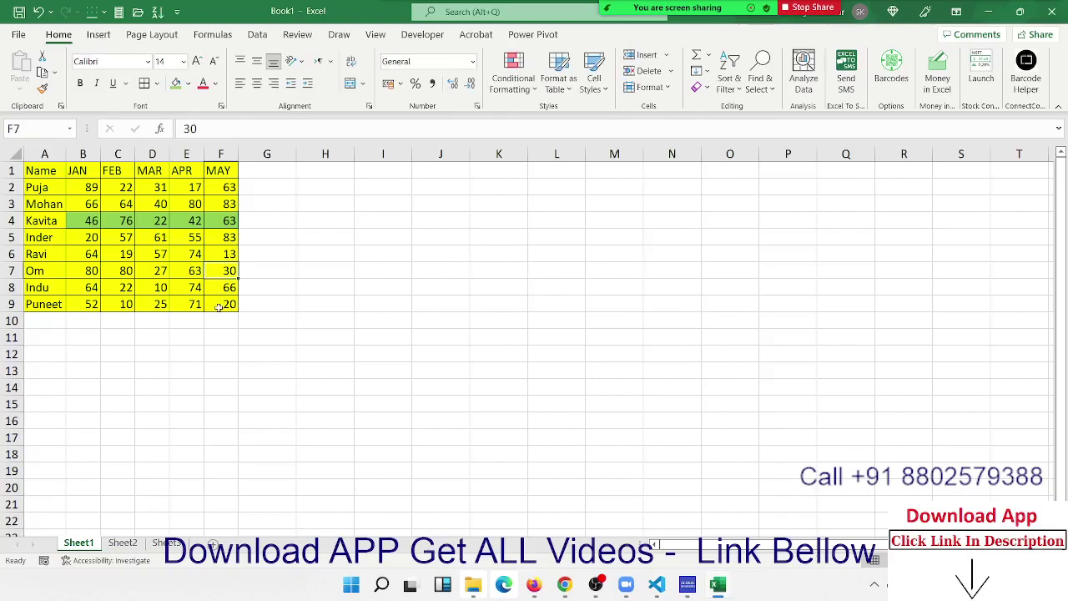
Step: Copy the A1:F9 table again and choose K2 as the paste destination
{"action": "left_click_drag", "start_coordinate": [222, 305], "coordinate": [51, 173]}
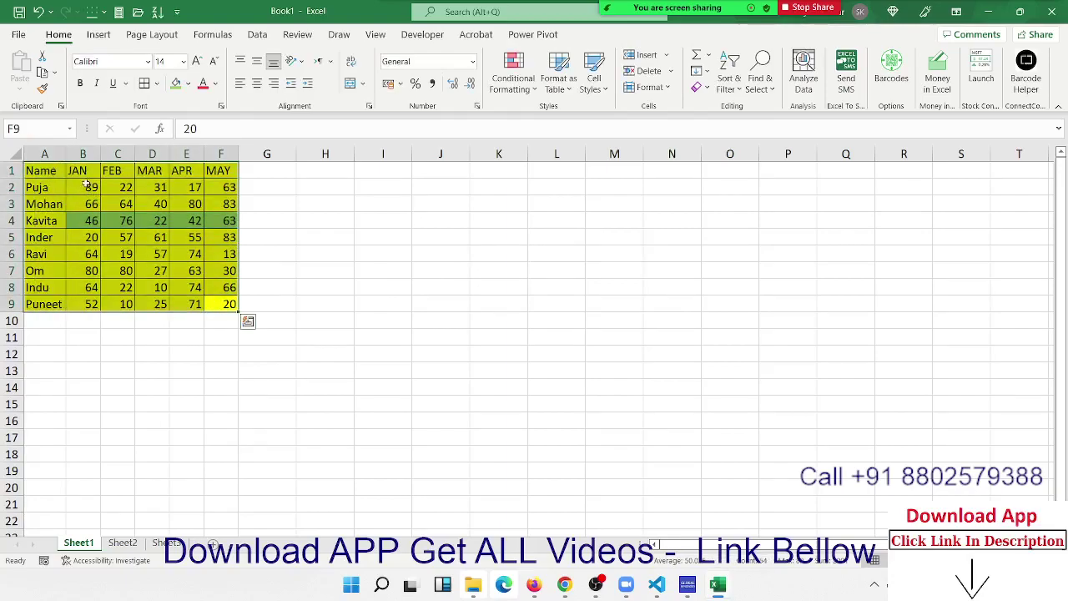
{"action": "key", "text": "ctrl+c"}
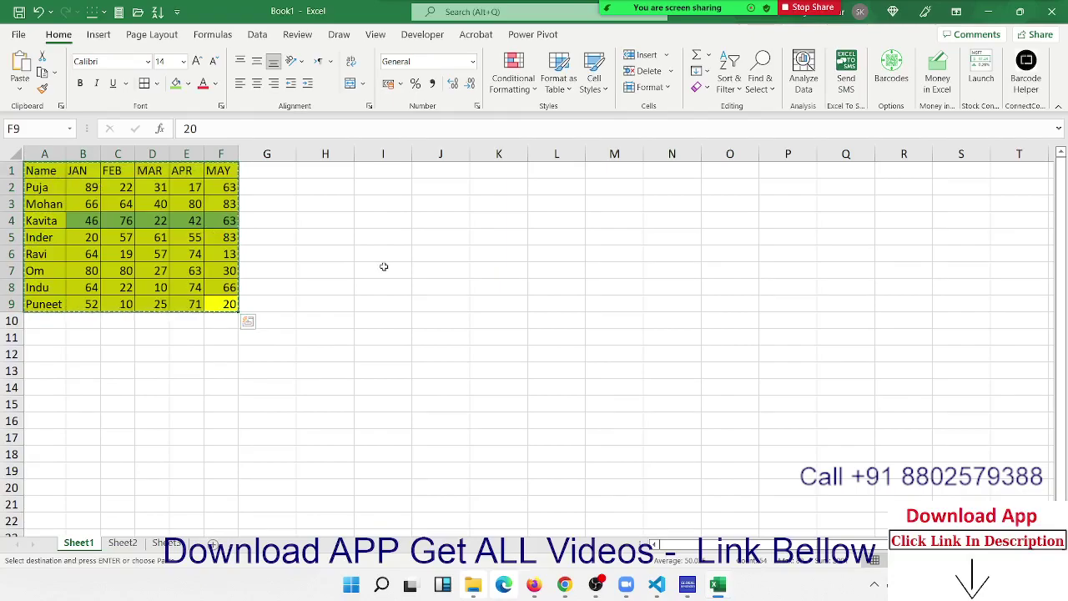
{"action": "left_click", "coordinate": [479, 188]}
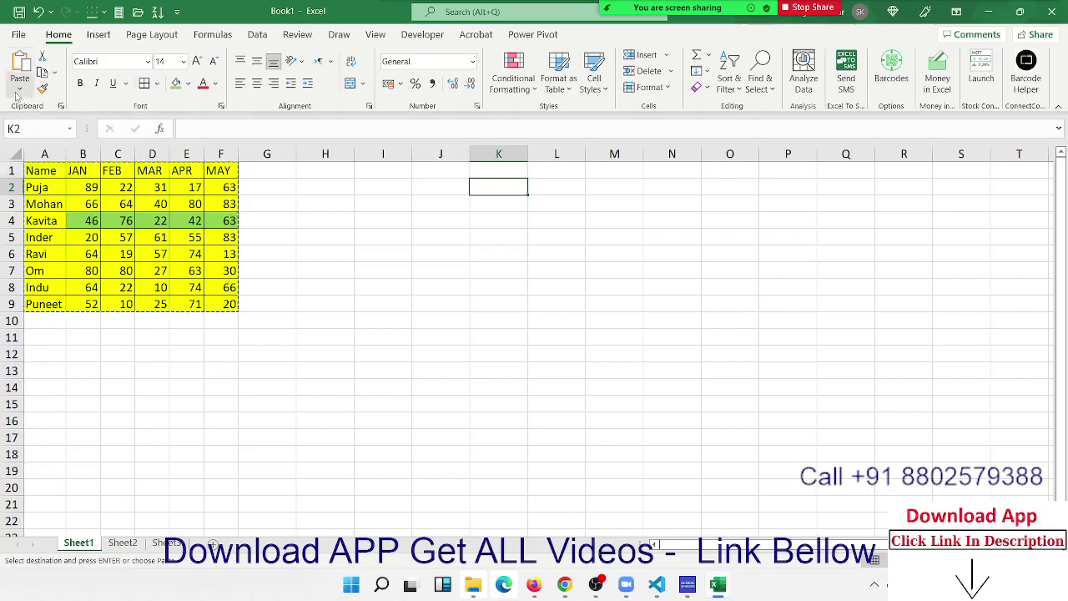
Step: Paste a Linked Picture of A1:F9 at K2
{"action": "left_click", "coordinate": [18, 89]}
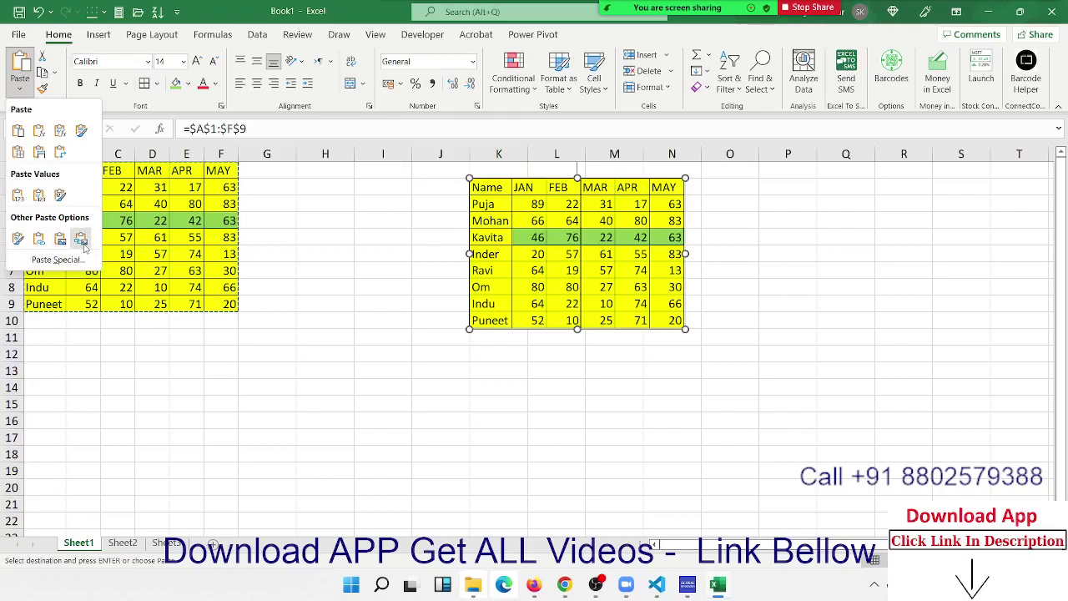
{"action": "left_click", "coordinate": [82, 244]}
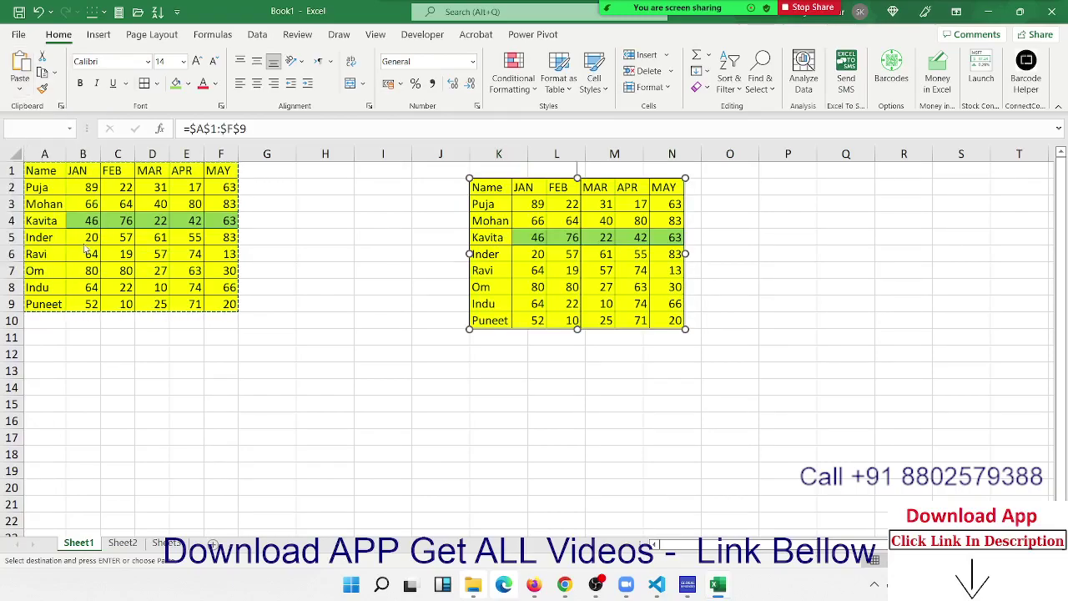
{"action": "left_click", "coordinate": [334, 283]}
Step: Fill row 10 with a new student name and scores 25, 65, 62, 5, 2
{"action": "left_click", "coordinate": [54, 318]}
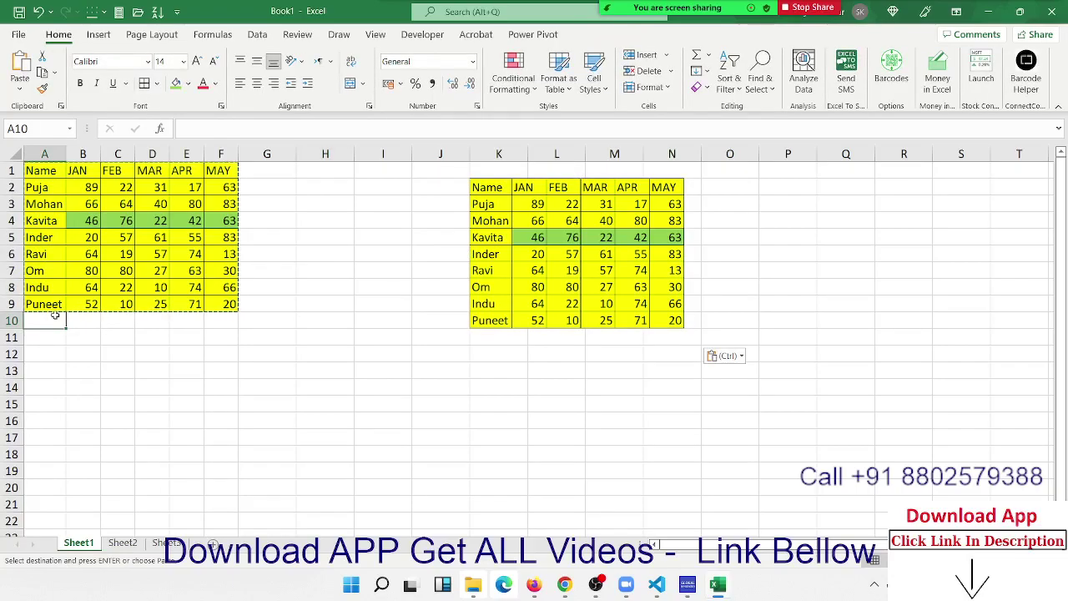
{"action": "type", "text": "O"}
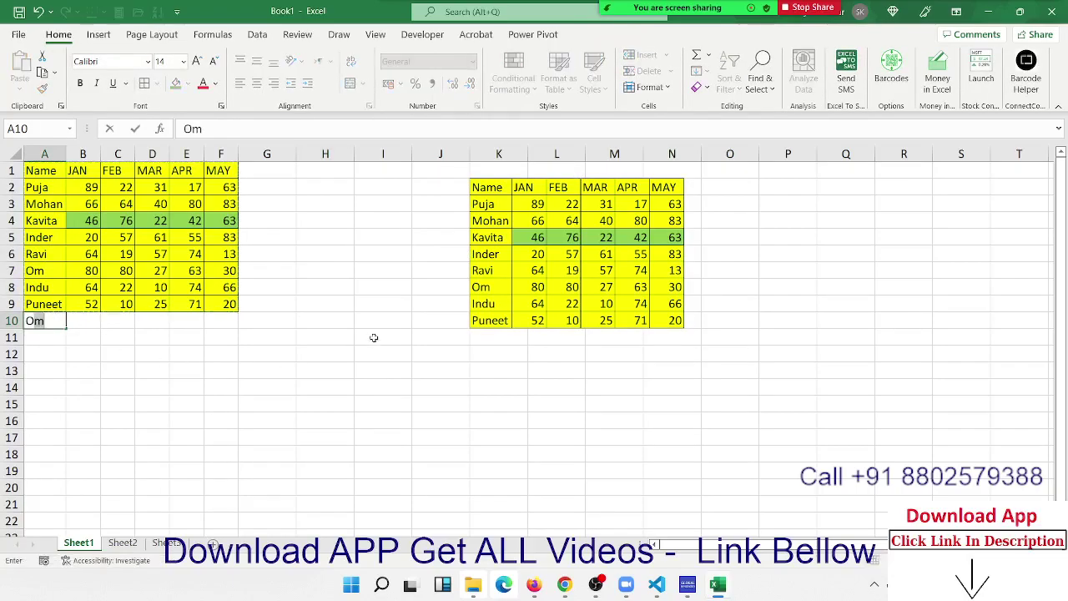
{"action": "type", "text": "M"}
{"action": "key", "text": "Tab"}
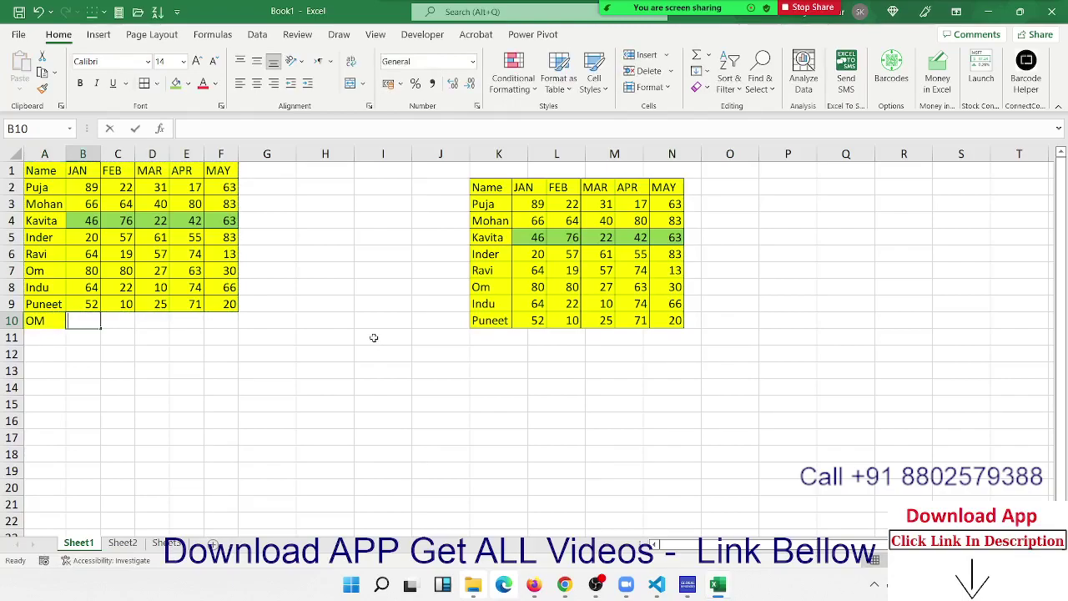
{"action": "type", "text": "25"}
{"action": "key", "text": "Tab"}
{"action": "type", "text": "65"}
{"action": "key", "text": "Tab"}
{"action": "type", "text": "62"}
{"action": "key", "text": "Tab"}
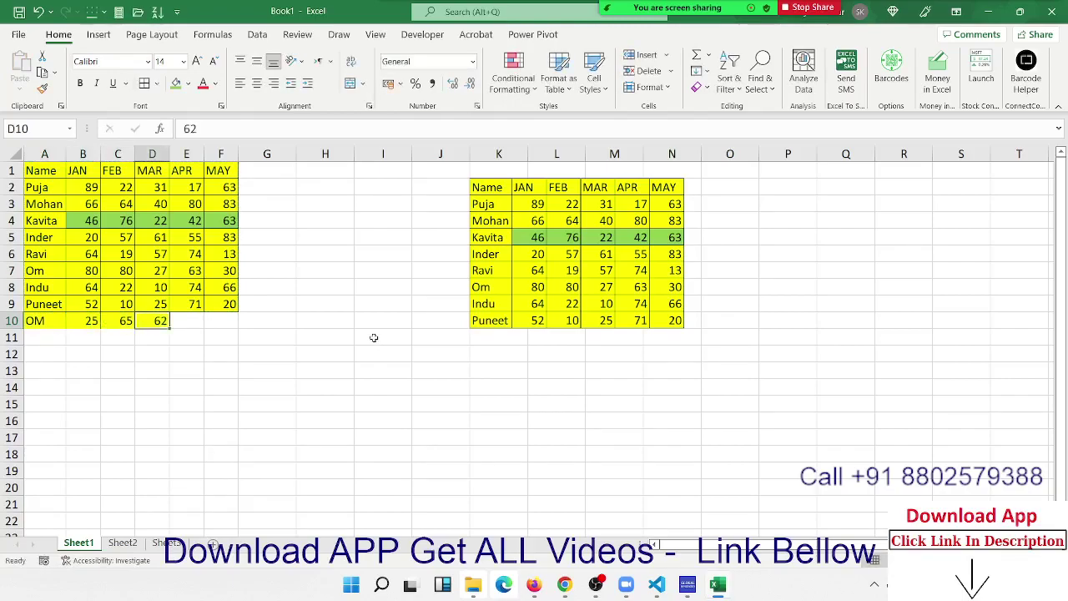
{"action": "type", "text": "5"}
{"action": "key", "text": "Tab"}
{"action": "type", "text": "2"}
{"action": "key", "text": "Tab"}
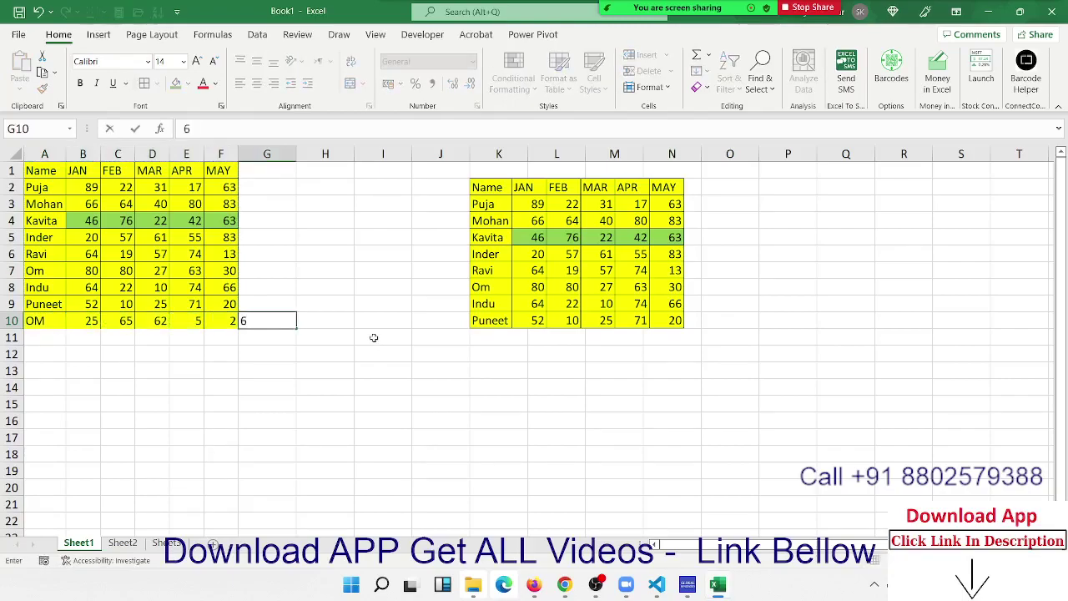
{"action": "key", "text": "Escape"}
{"action": "left_click", "coordinate": [519, 303]}
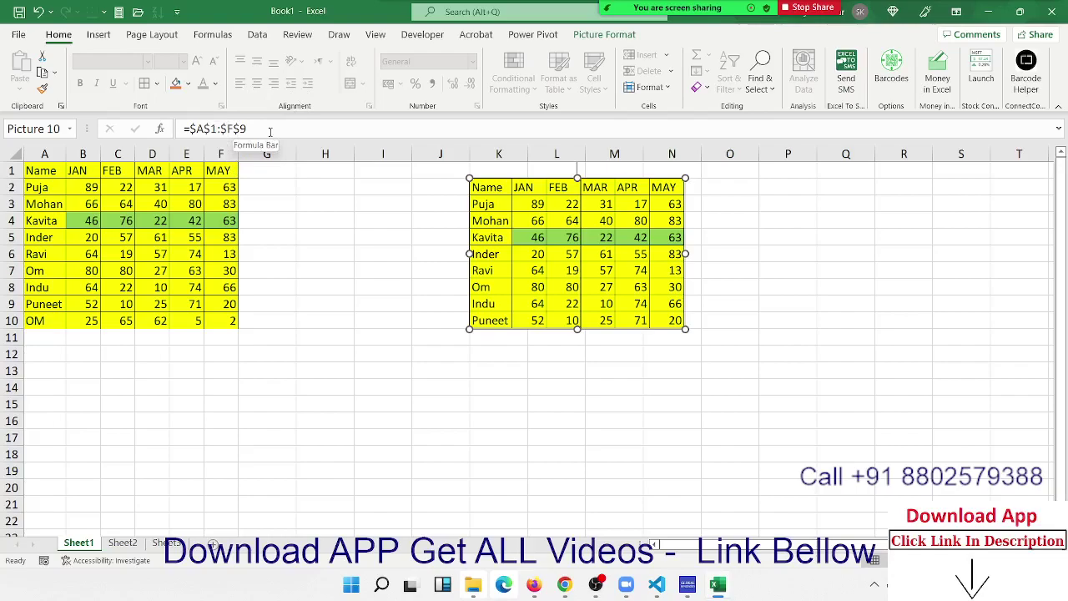
Step: Change the picture's reference to A1:F10, then undo that change
{"action": "left_click", "coordinate": [270, 131]}
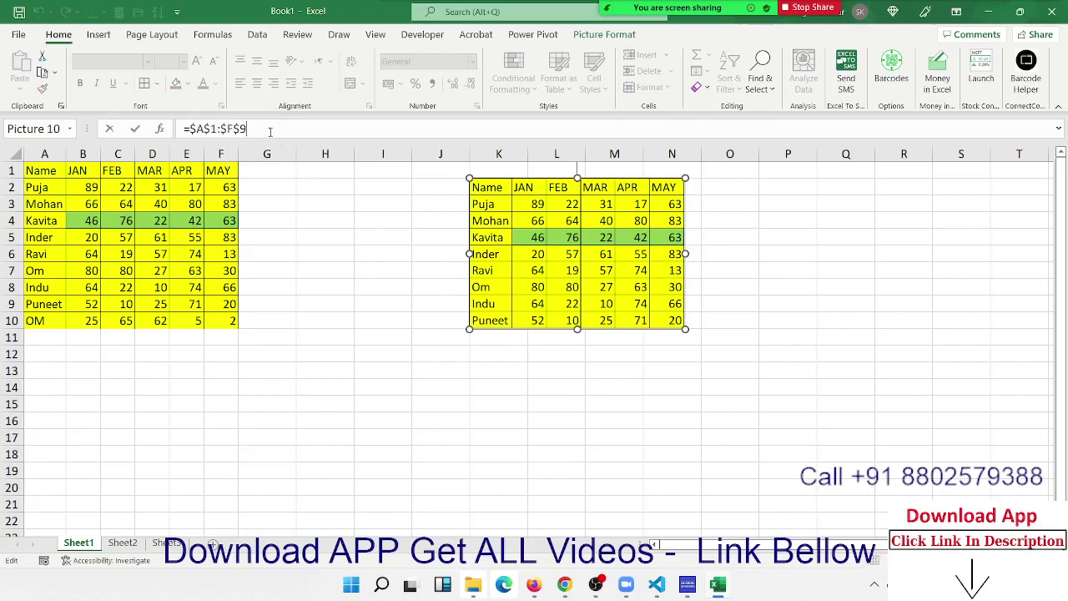
{"action": "key", "text": "BackSpace"}
{"action": "type", "text": "10"}
{"action": "key", "text": "Return"}
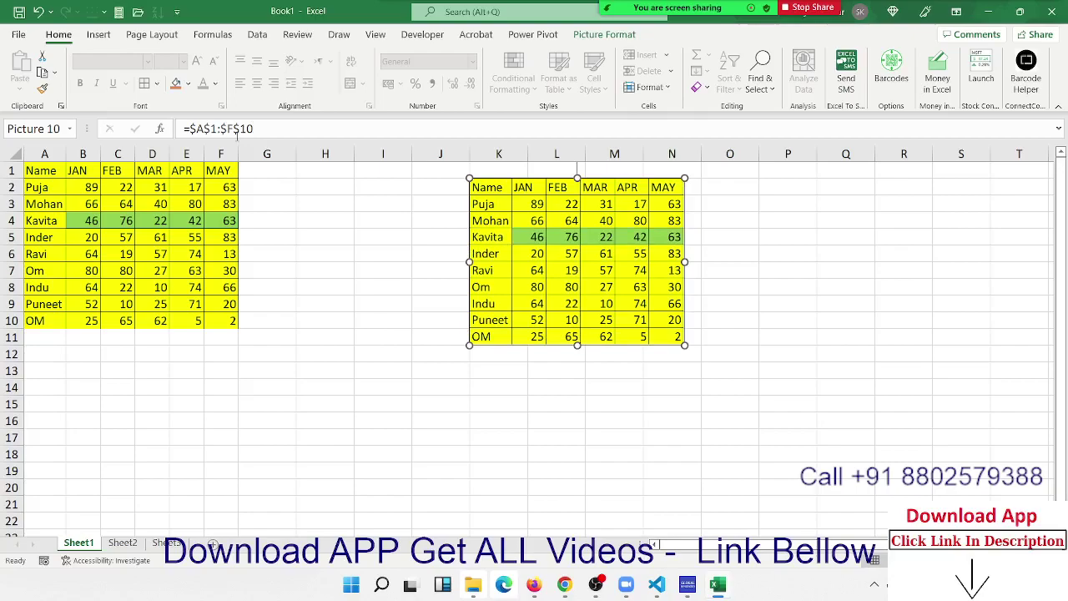
{"action": "key", "text": "ctrl+z"}
Step: Set the picture's reference to =$A$1:$F$10, then delete the picture
{"action": "left_click", "coordinate": [282, 404]}
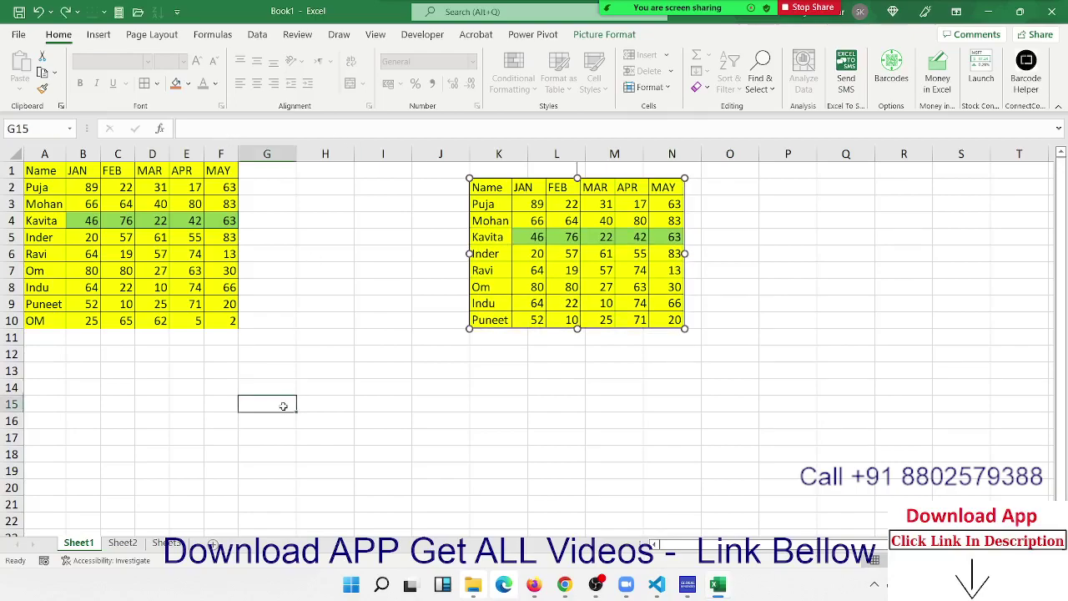
{"action": "left_click", "coordinate": [563, 262]}
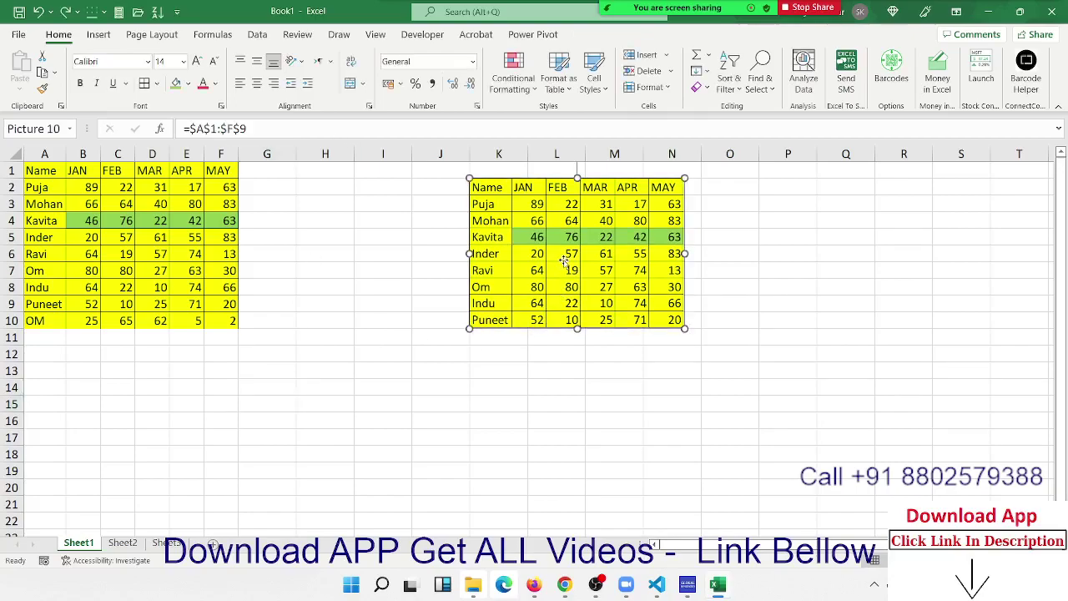
{"action": "left_click", "coordinate": [342, 129]}
{"action": "key", "text": "BackSpace"}
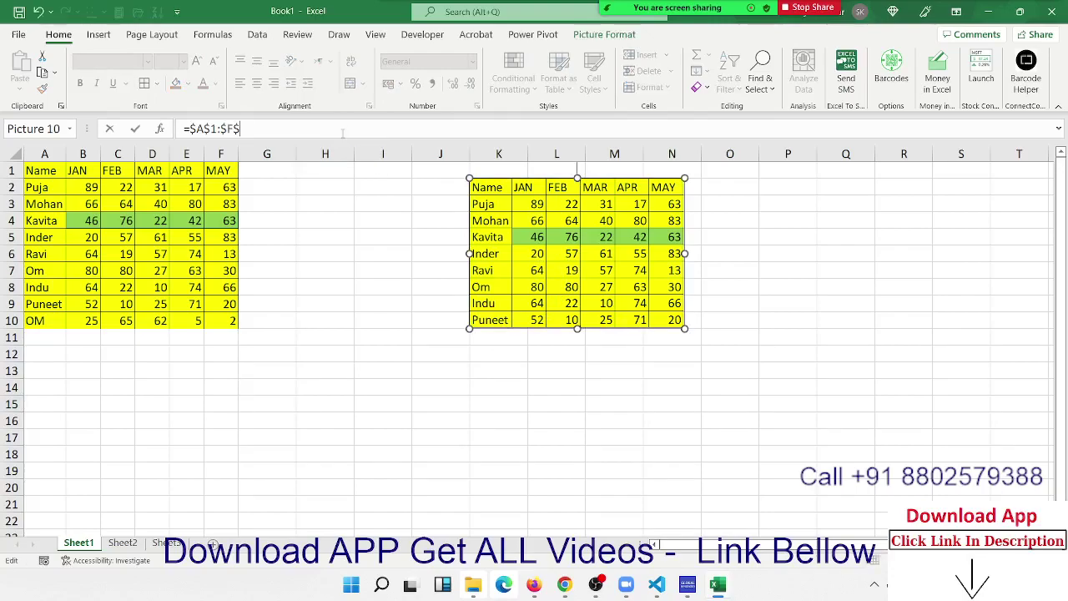
{"action": "type", "text": "10"}
{"action": "key", "text": "Return"}
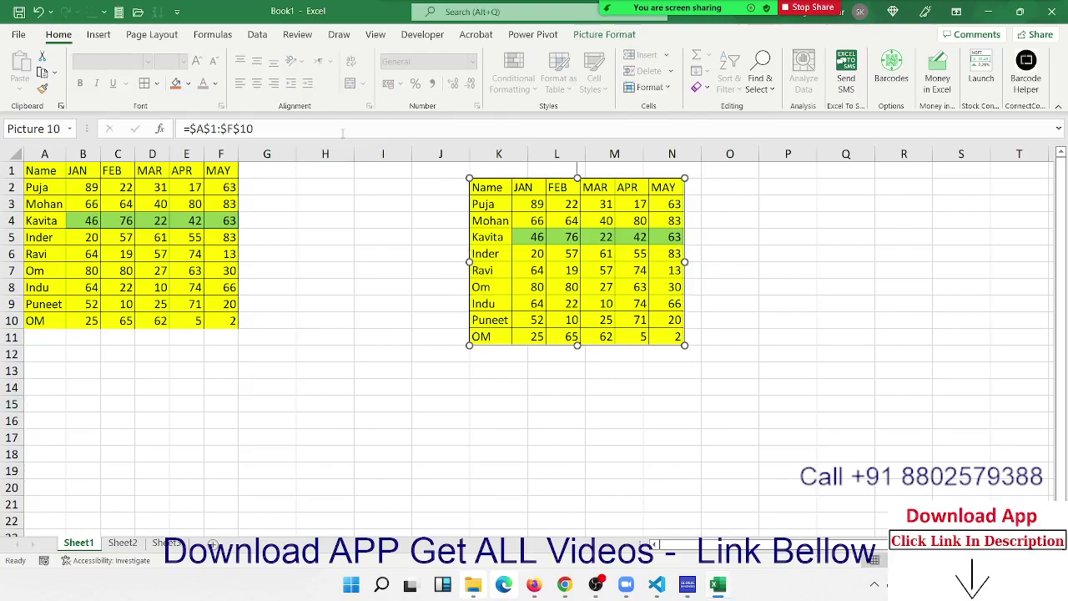
{"action": "left_click", "coordinate": [383, 308]}
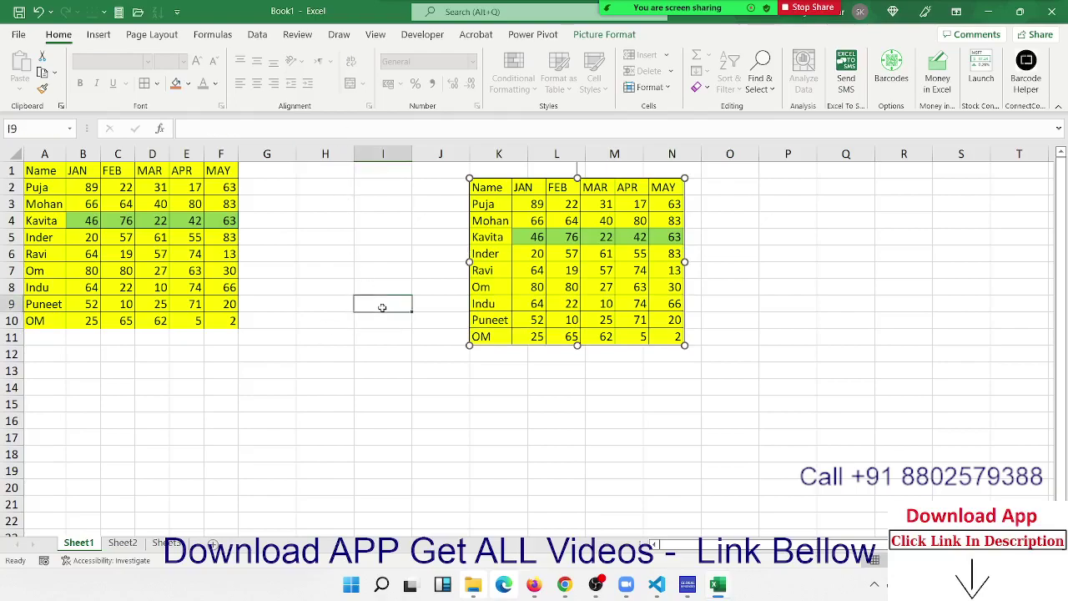
{"action": "left_click", "coordinate": [474, 302]}
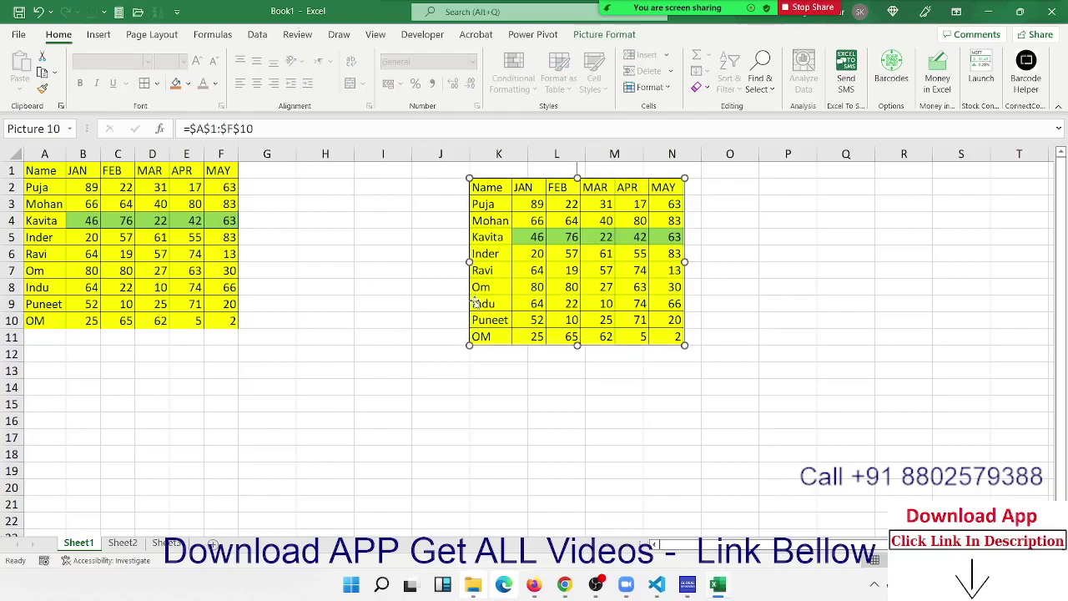
{"action": "key", "text": "Delete"}
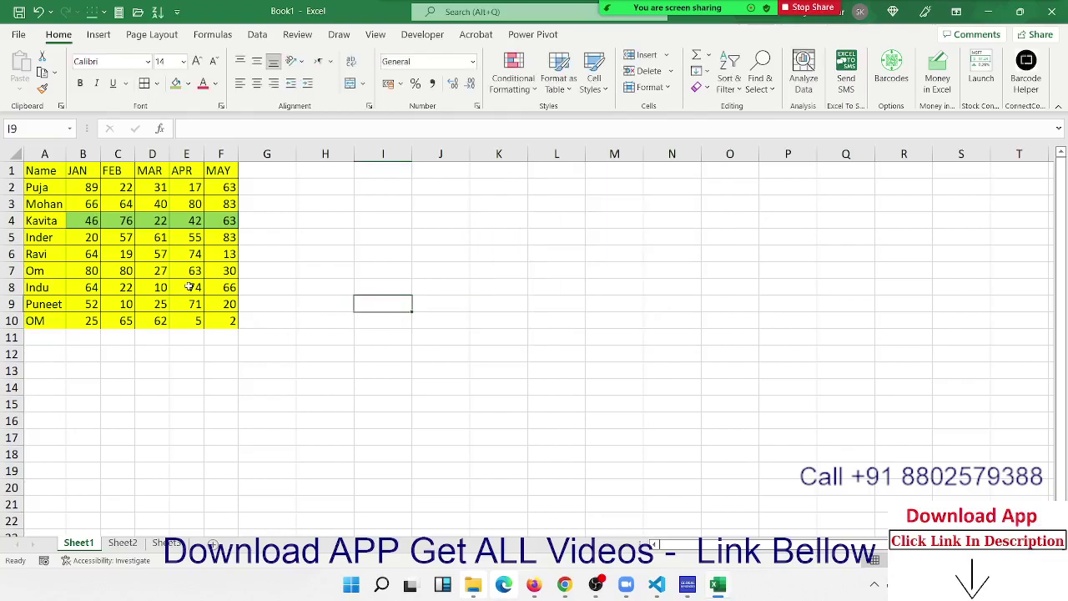
Step: Select the A1:F10 table, then search Windows for 'word'
{"action": "left_click", "coordinate": [188, 286]}
{"action": "left_click_drag", "start_coordinate": [237, 327], "coordinate": [84, 155]}
{"action": "left_click_drag", "start_coordinate": [31, 132], "coordinate": [59, 138]}
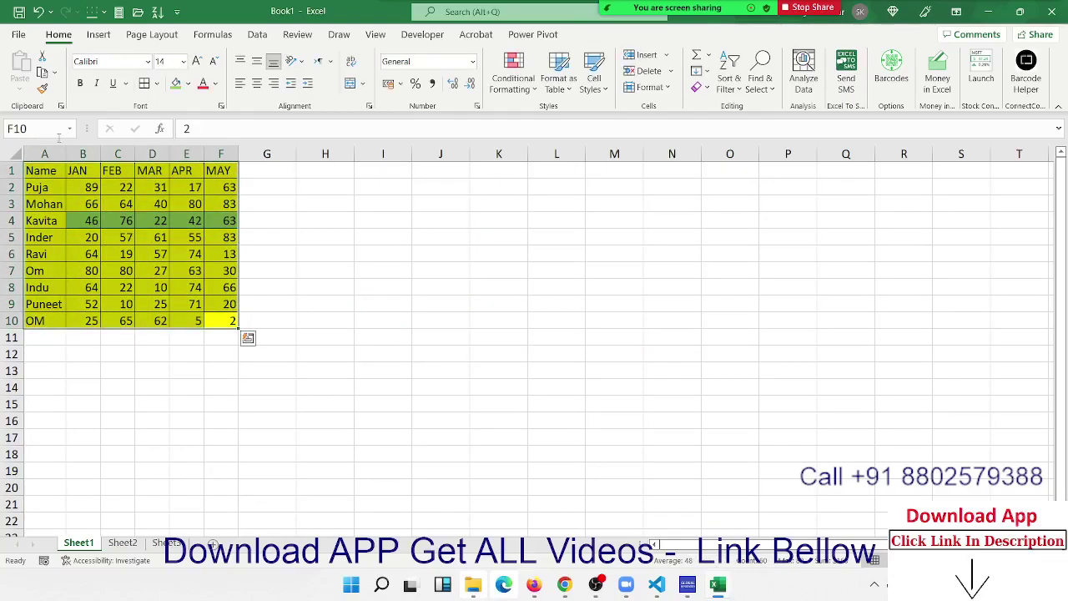
{"action": "left_click", "coordinate": [494, 248]}
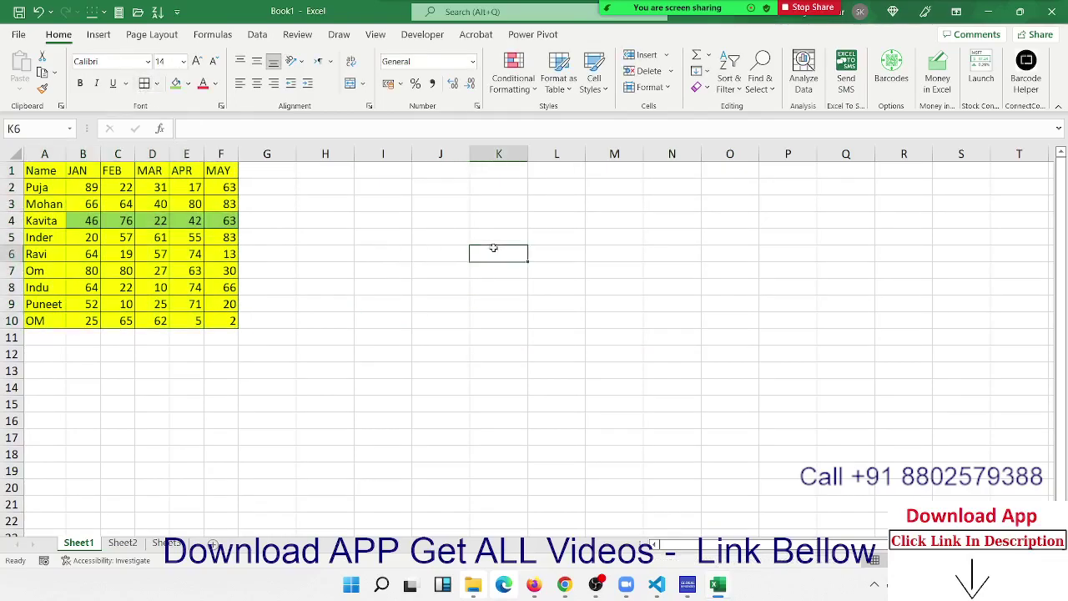
{"action": "key", "text": "super+s"}
{"action": "type", "text": "word"}
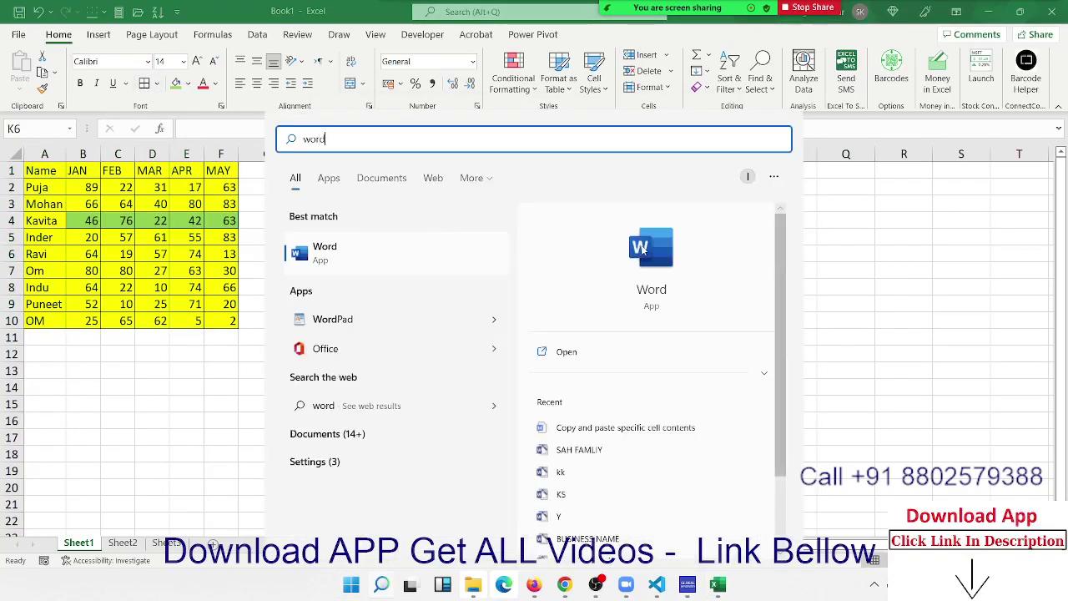
Step: Launch Word with a blank document, then return to the Excel workbook
{"action": "left_click", "coordinate": [645, 248]}
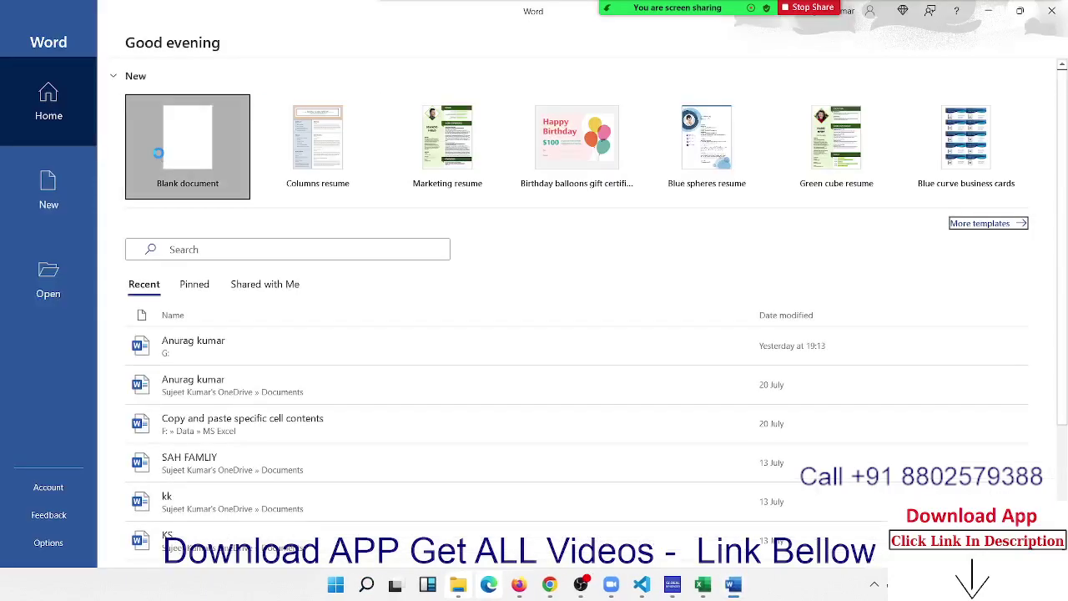
{"action": "left_click", "coordinate": [160, 157]}
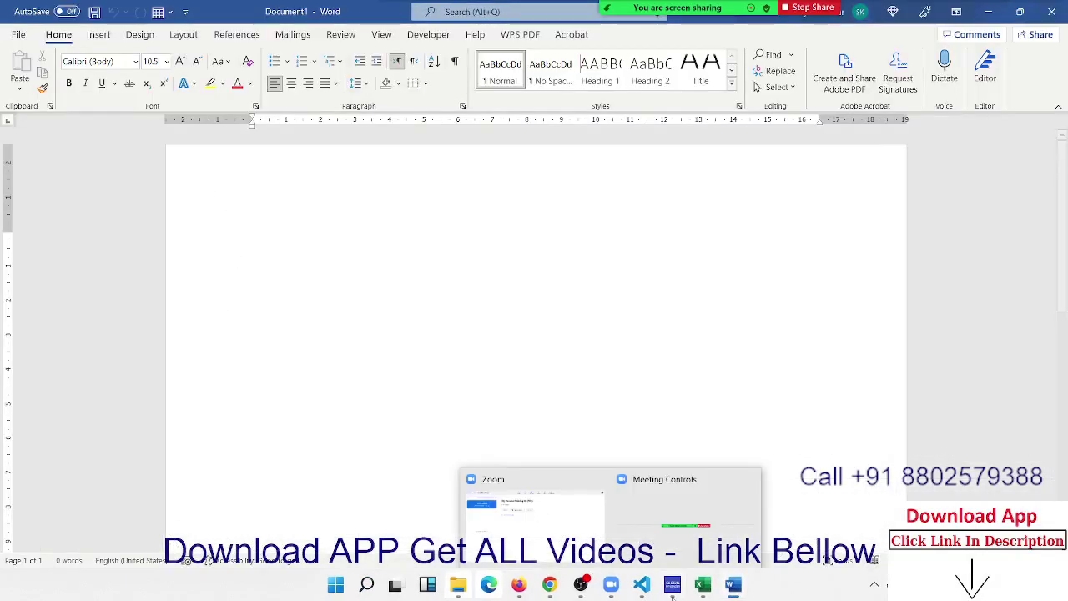
{"action": "left_click", "coordinate": [703, 586]}
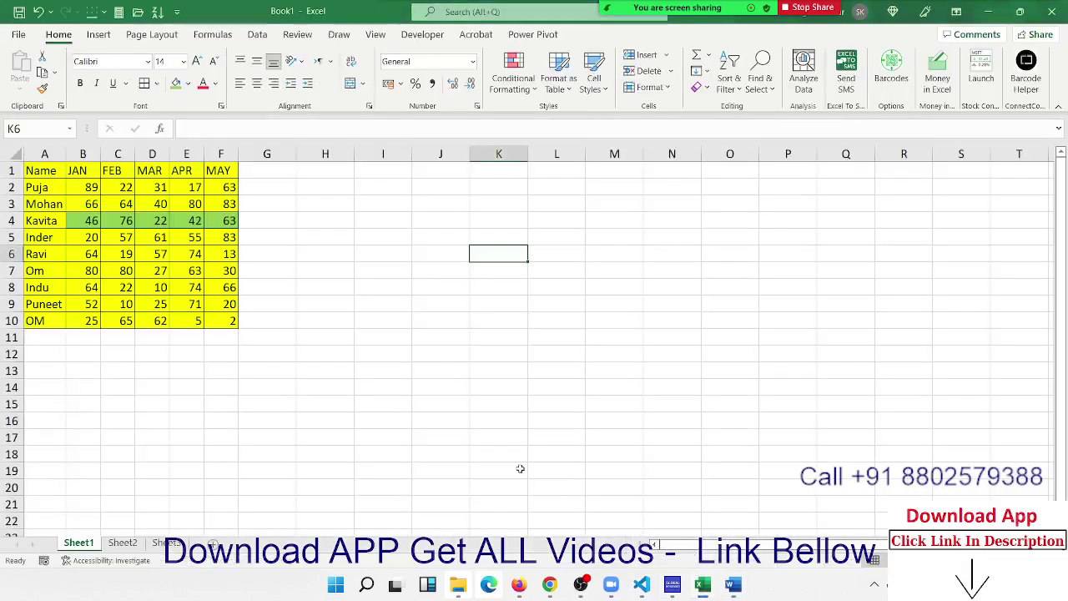
Step: Copy the A1:F10 marks table and switch to Word's blank Document1
{"action": "left_click", "coordinate": [232, 324]}
{"action": "left_click_drag", "start_coordinate": [232, 324], "coordinate": [52, 174]}
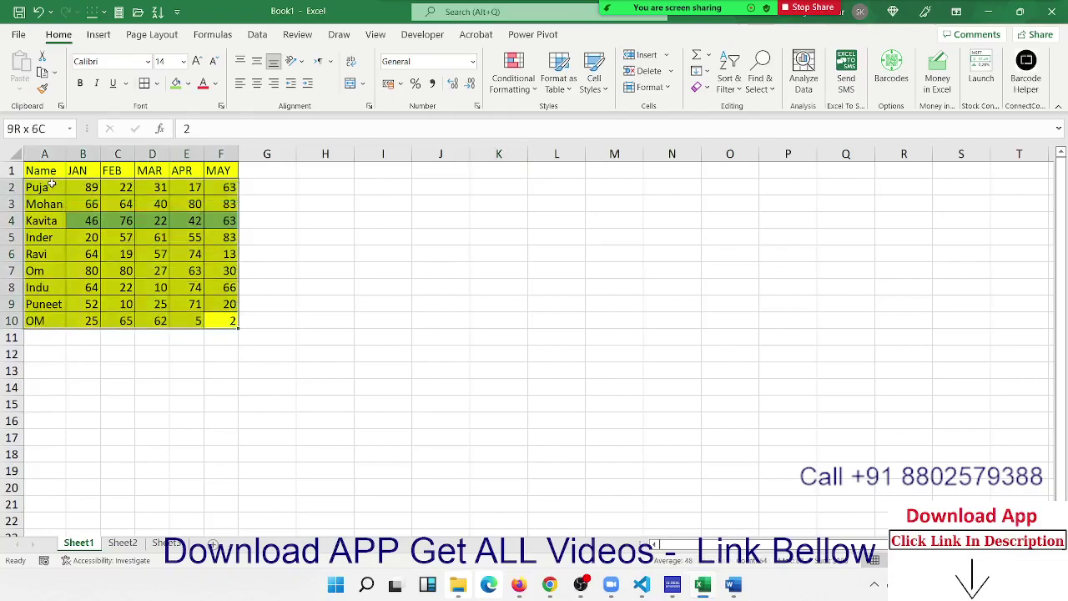
{"action": "key", "text": "ctrl+c"}
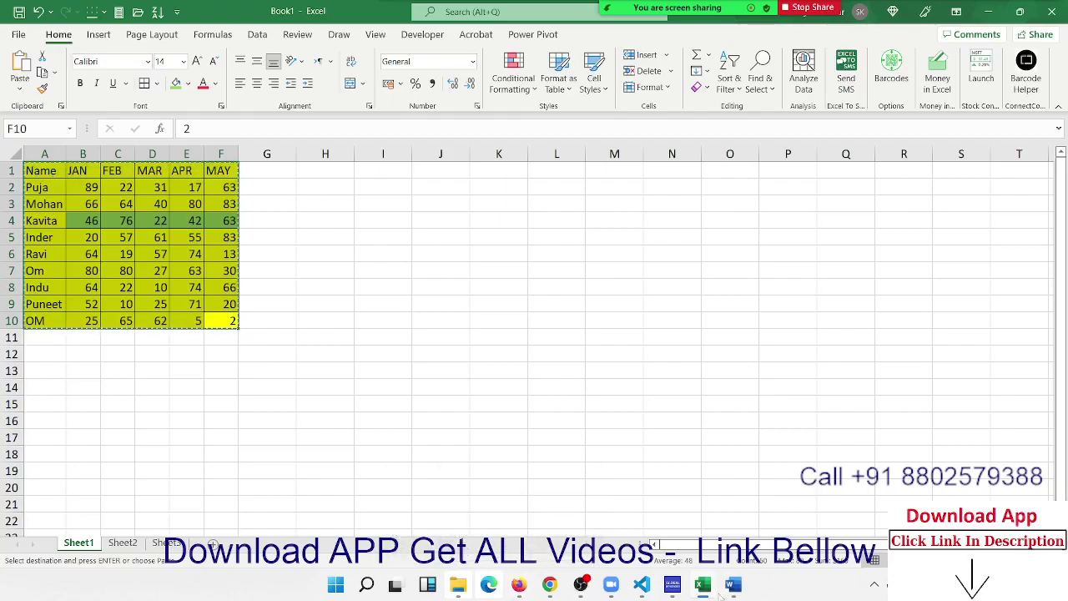
{"action": "left_click", "coordinate": [367, 237]}
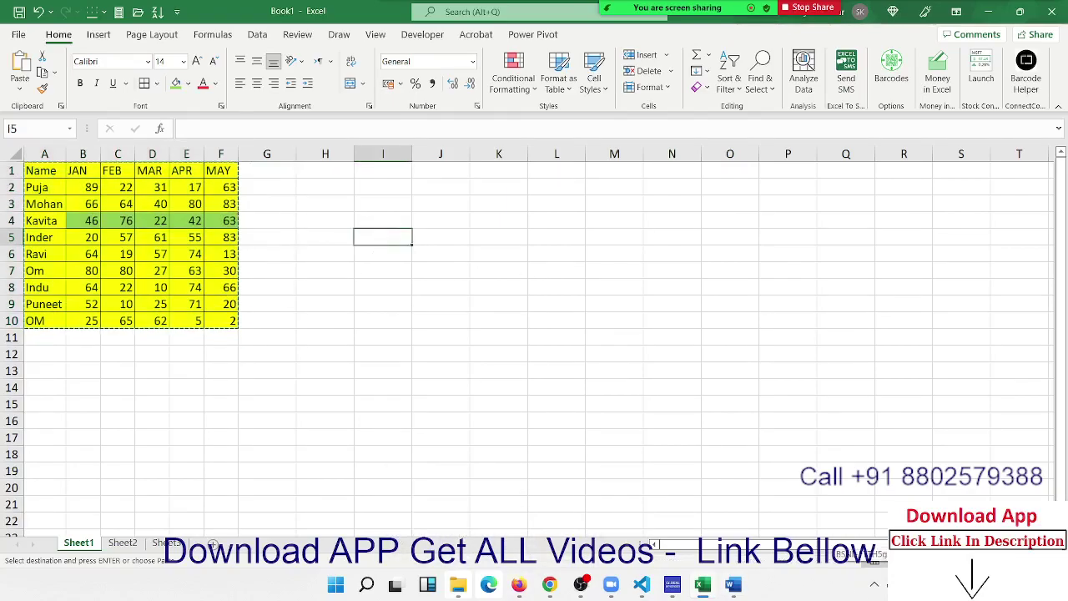
{"action": "left_click", "coordinate": [733, 584]}
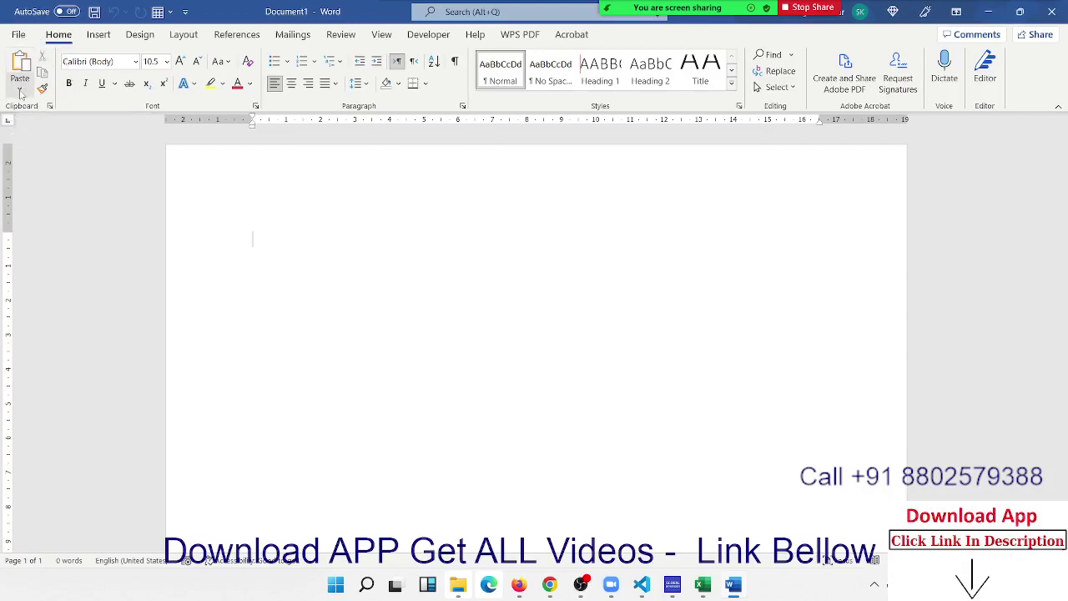
Step: Paste Special the table with Paste link as a Microsoft Excel Worksheet Object
{"action": "left_click", "coordinate": [20, 92]}
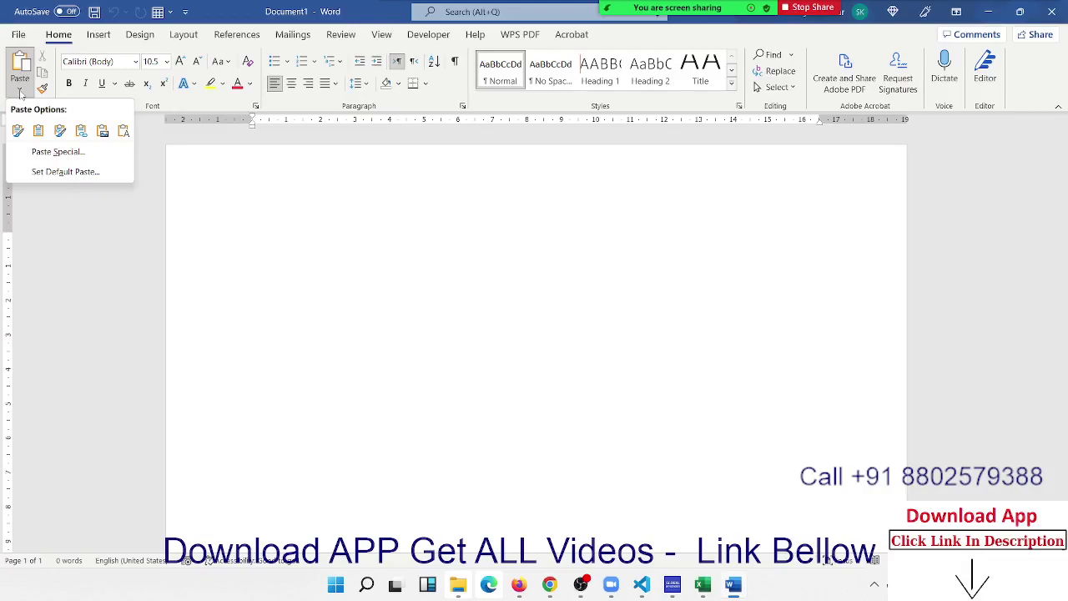
{"action": "left_click", "coordinate": [48, 152]}
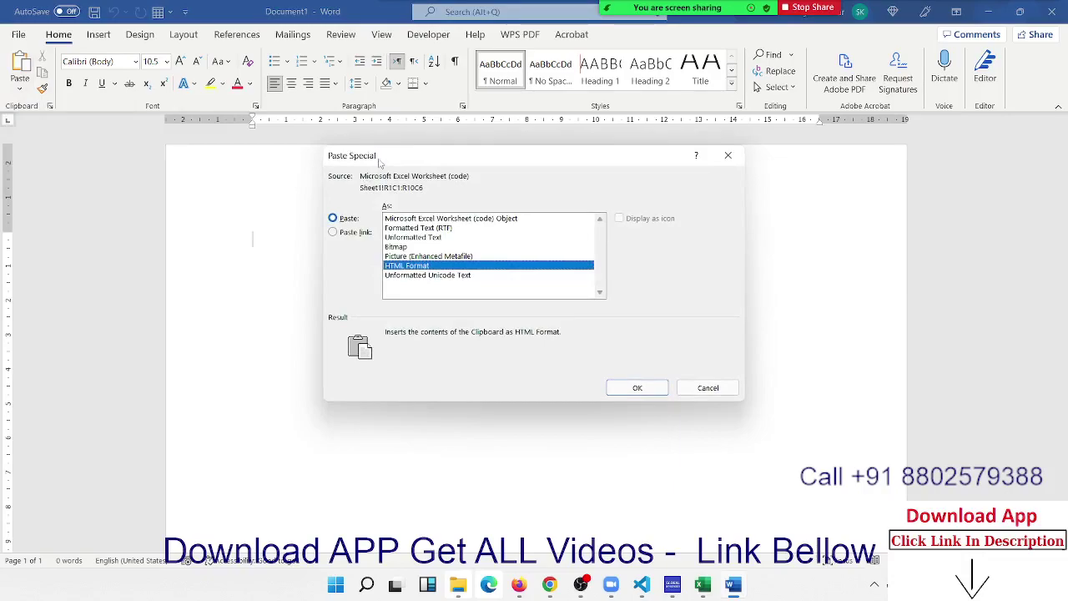
{"action": "left_click", "coordinate": [365, 239]}
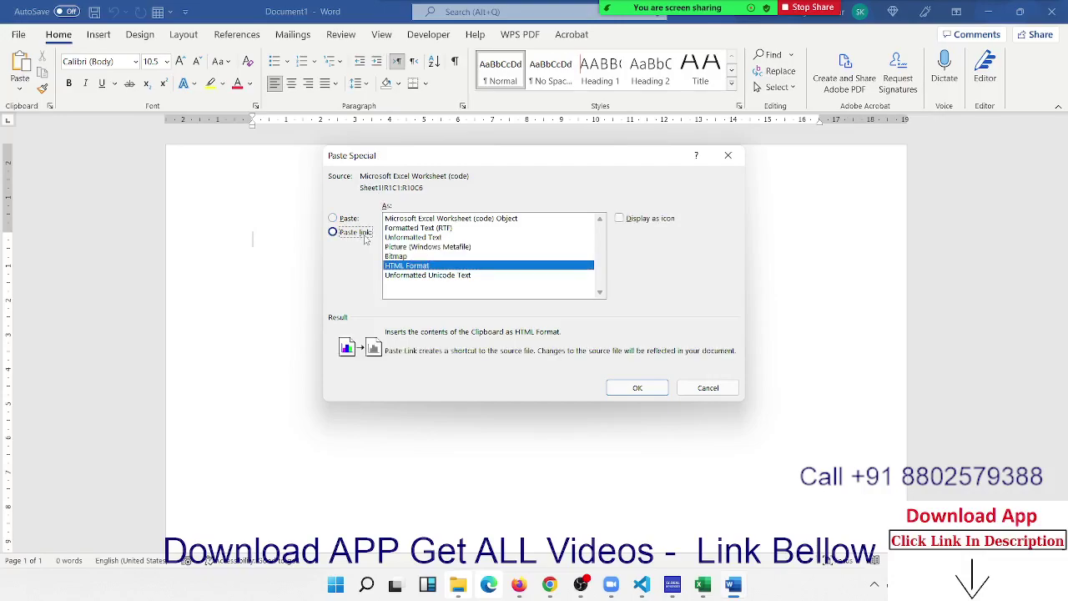
{"action": "left_click", "coordinate": [420, 218]}
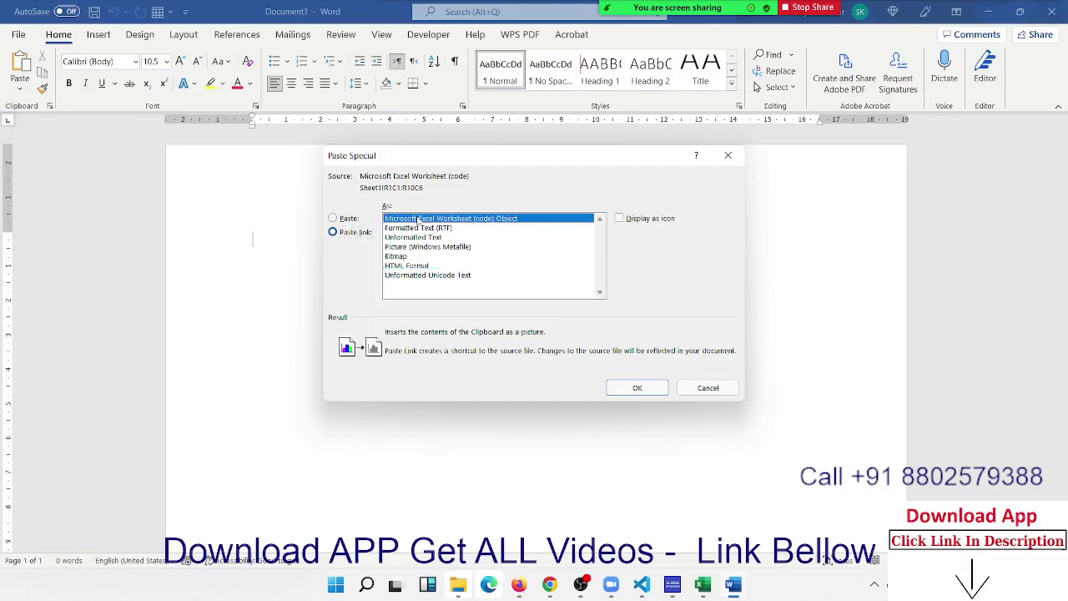
{"action": "left_click", "coordinate": [637, 388]}
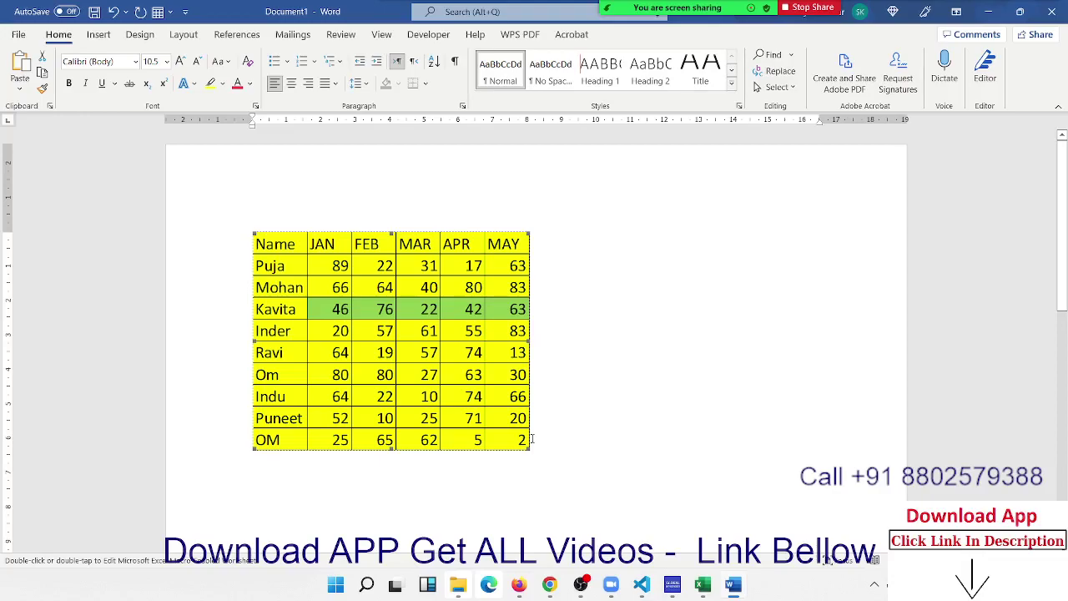
Step: Enlarge the linked marks table in Word, open its source workbook, and select Om's row 7 marks
{"action": "left_click_drag", "start_coordinate": [530, 450], "coordinate": [550, 460]}
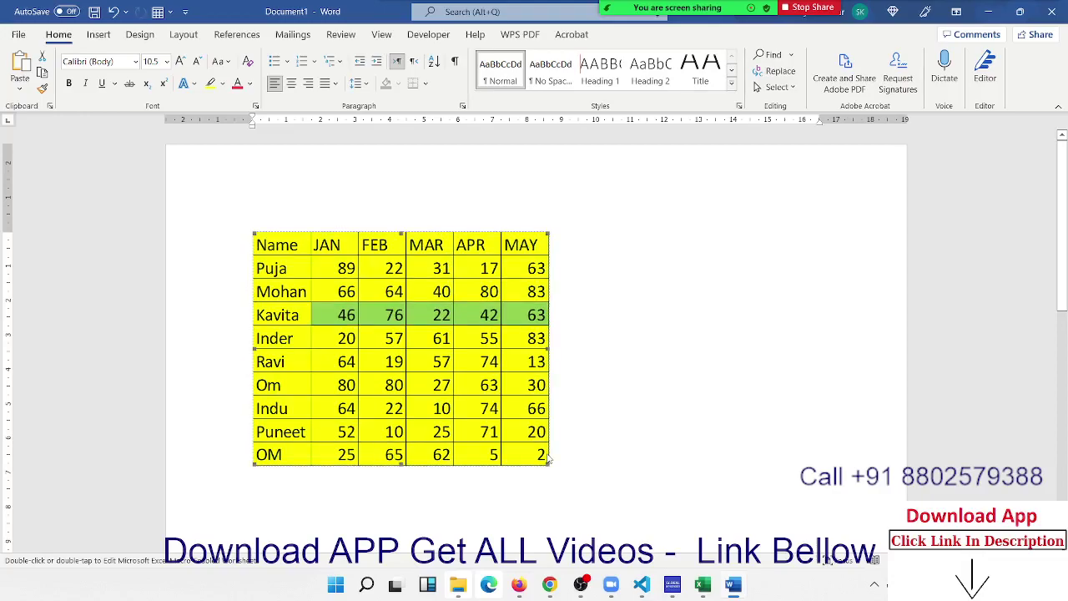
{"action": "double_click", "coordinate": [548, 457]}
{"action": "left_click_drag", "start_coordinate": [91, 272], "coordinate": [227, 272]}
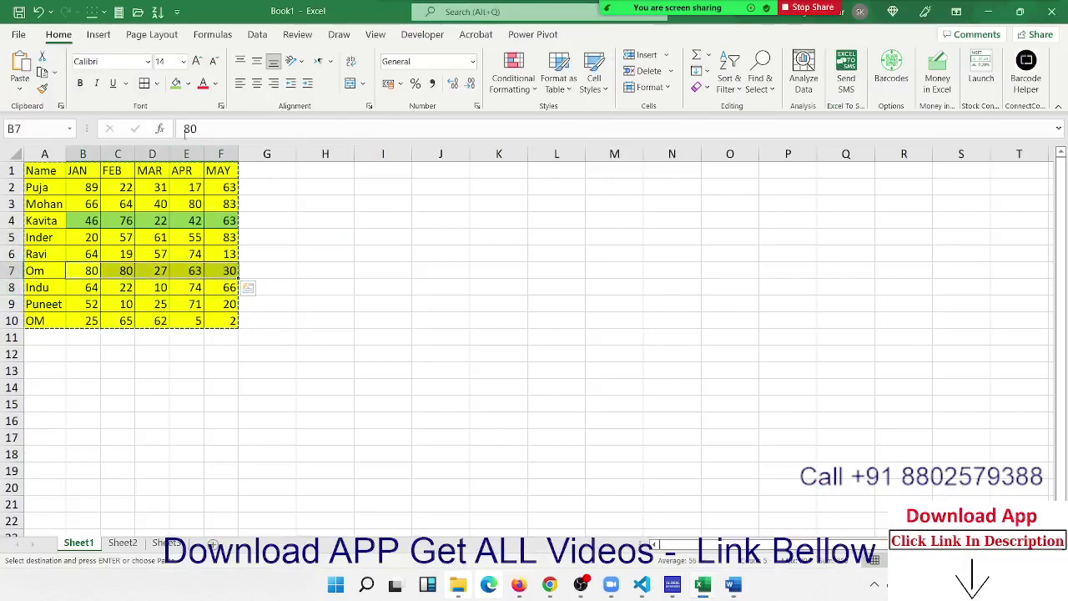
Step: Fill Om's row 7 marks green in Excel and switch back to the linked Word document
{"action": "left_click", "coordinate": [175, 82]}
{"action": "left_click", "coordinate": [159, 238]}
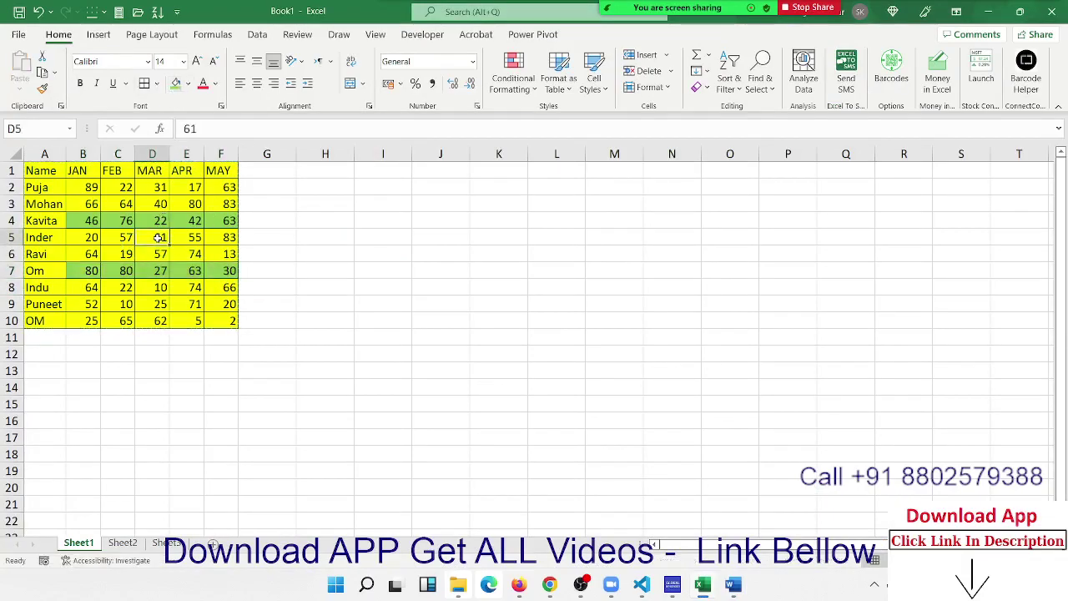
{"action": "key", "text": "alt+Tab"}
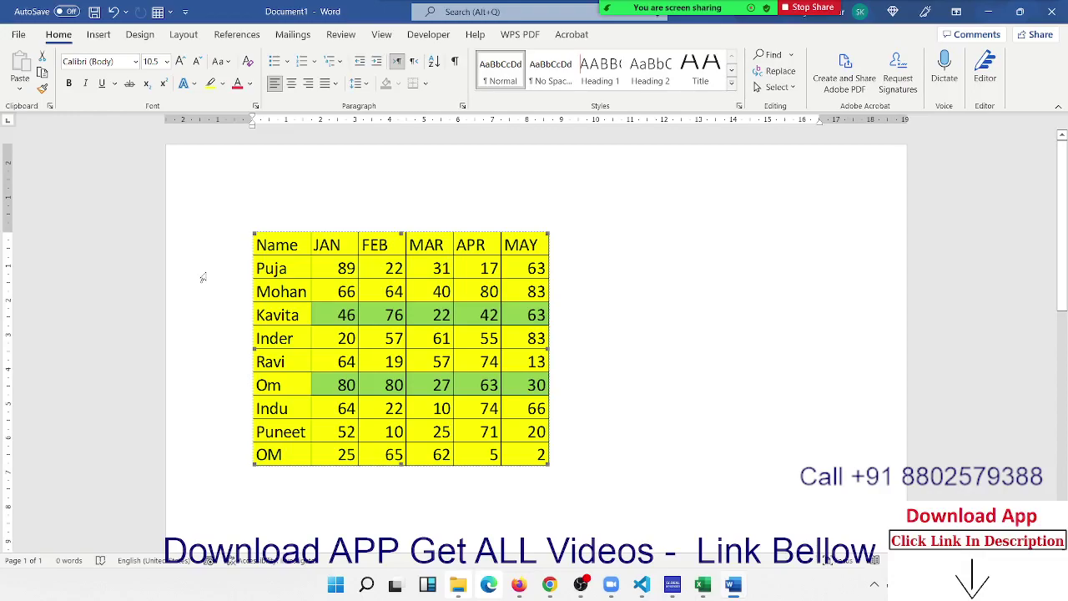
Step: Update the linked table from the workbook, then close the Word document and answer the save prompt
{"action": "right_click", "coordinate": [313, 334]}
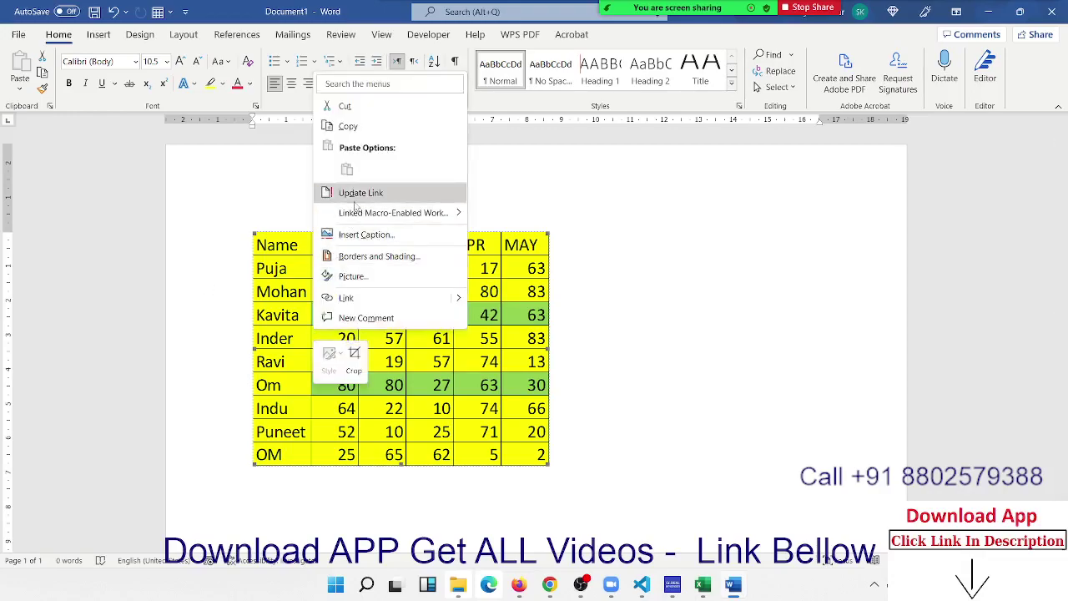
{"action": "left_click", "coordinate": [659, 359]}
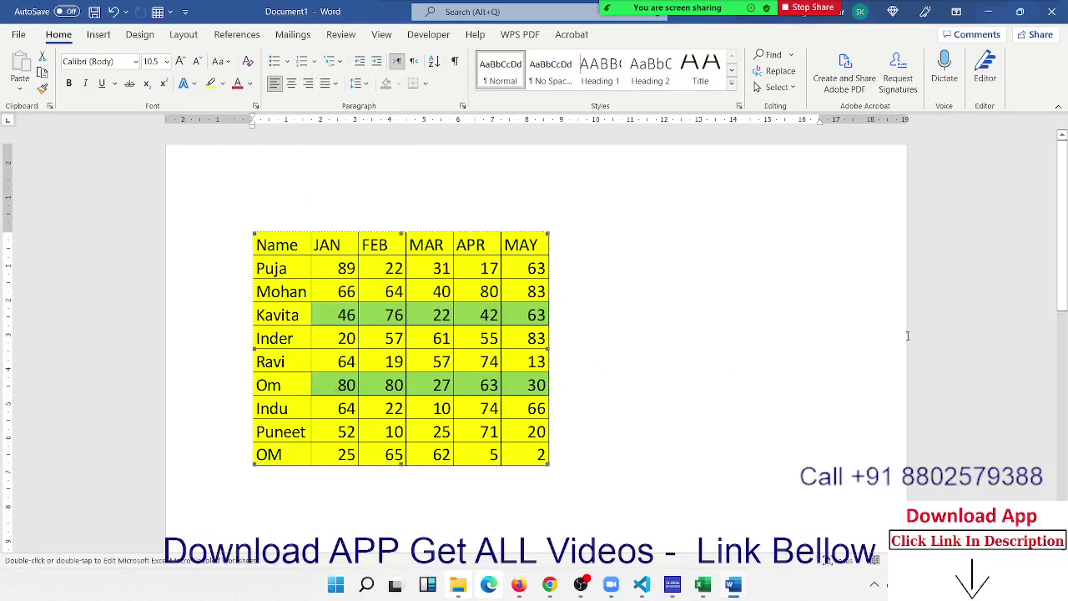
{"action": "left_click", "coordinate": [1052, 11]}
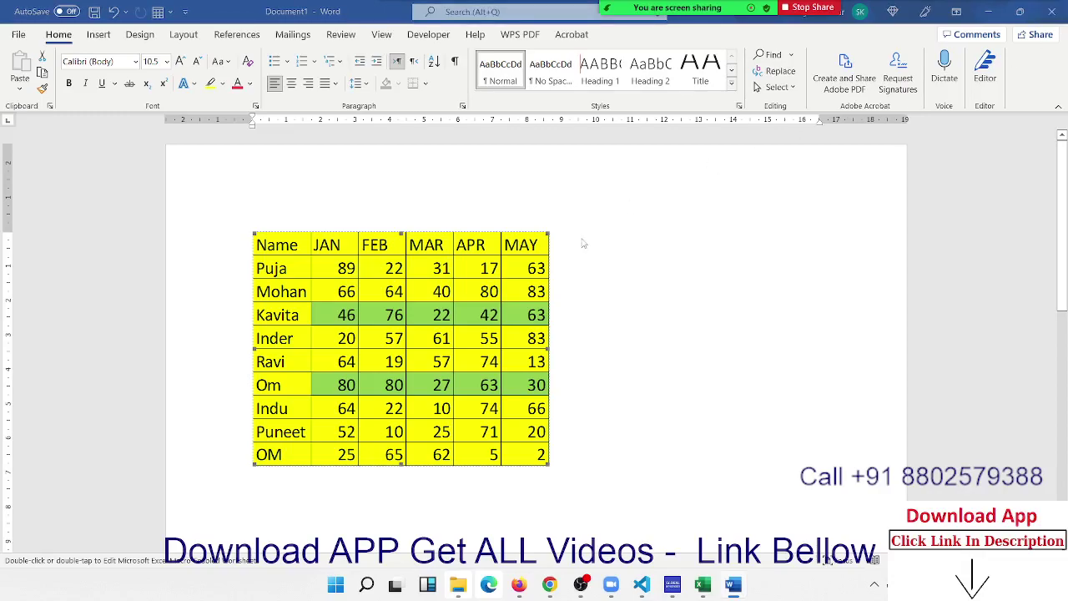
{"action": "left_click", "coordinate": [576, 368]}
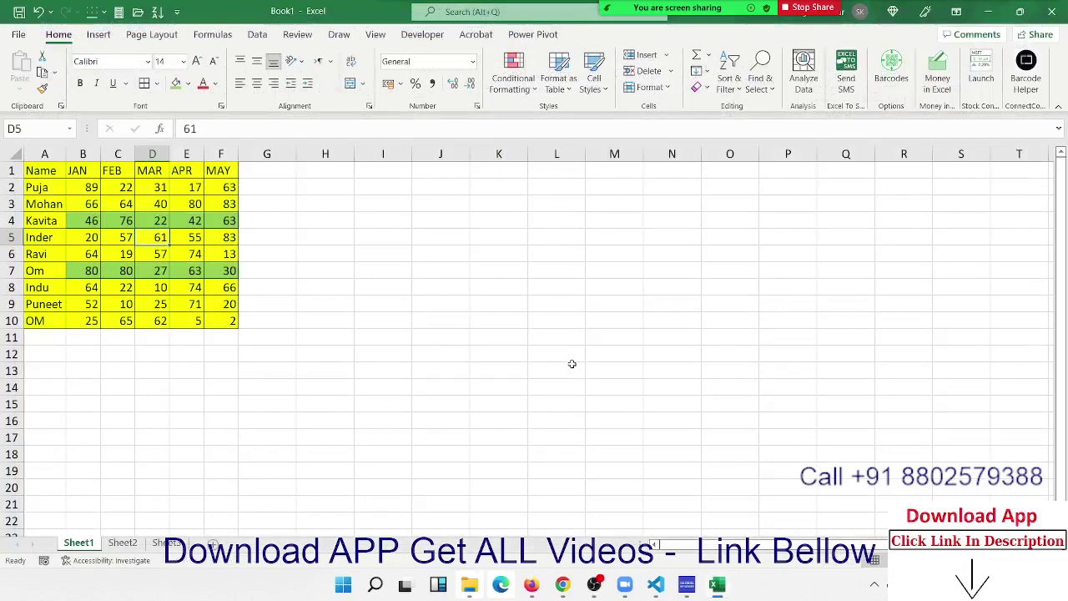
Step: Launch PowerPoint via Start menu search 'po' and reselect the A1:F10 marks table in Excel
{"action": "key", "text": "super"}
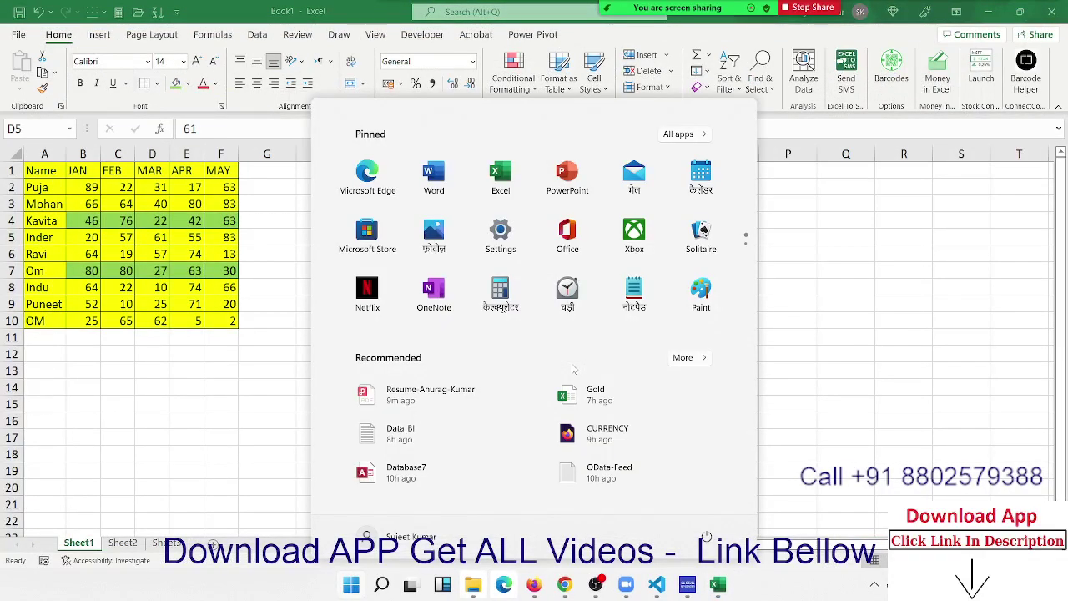
{"action": "type", "text": "po"}
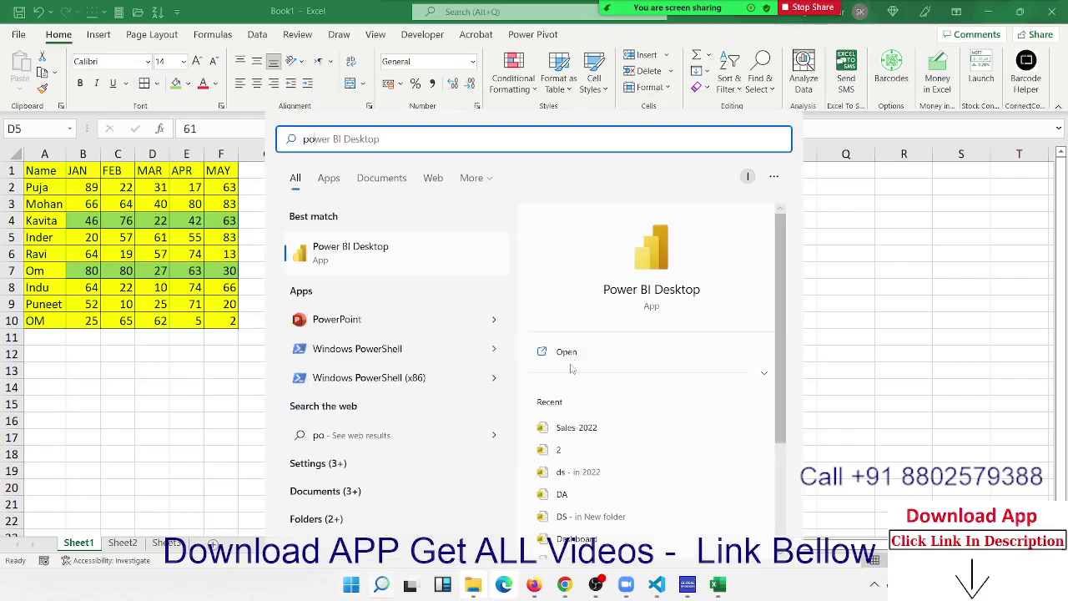
{"action": "left_click", "coordinate": [353, 327]}
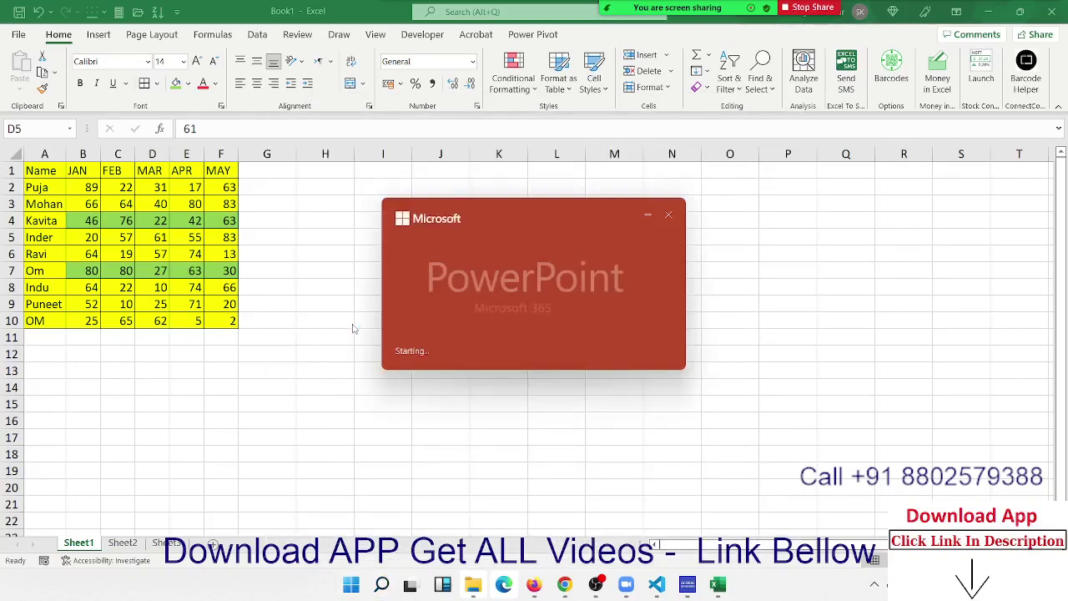
{"action": "left_click", "coordinate": [229, 321]}
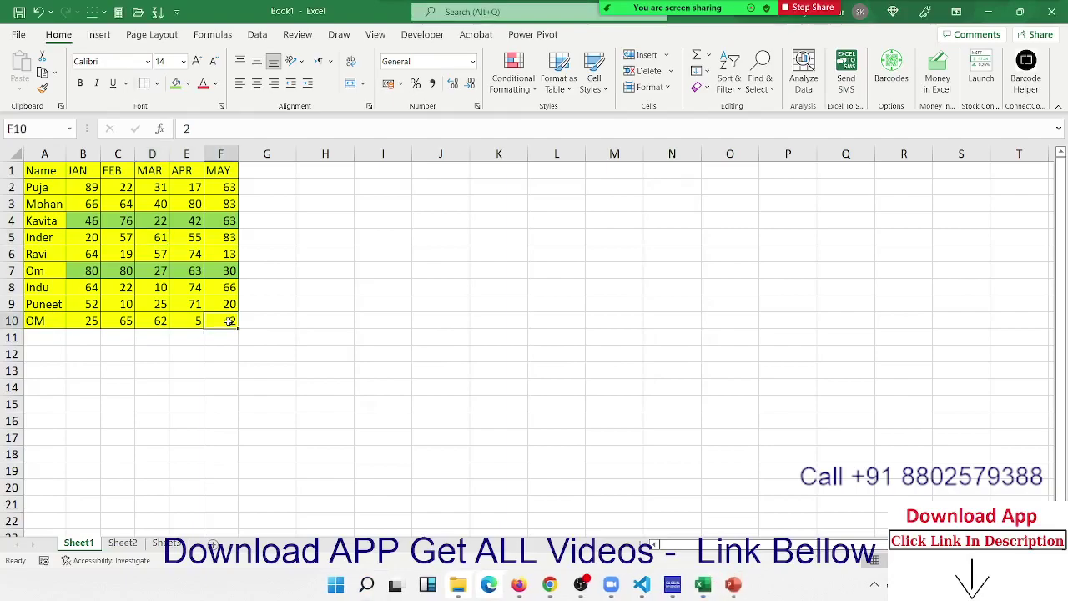
{"action": "left_click_drag", "start_coordinate": [229, 322], "coordinate": [38, 170]}
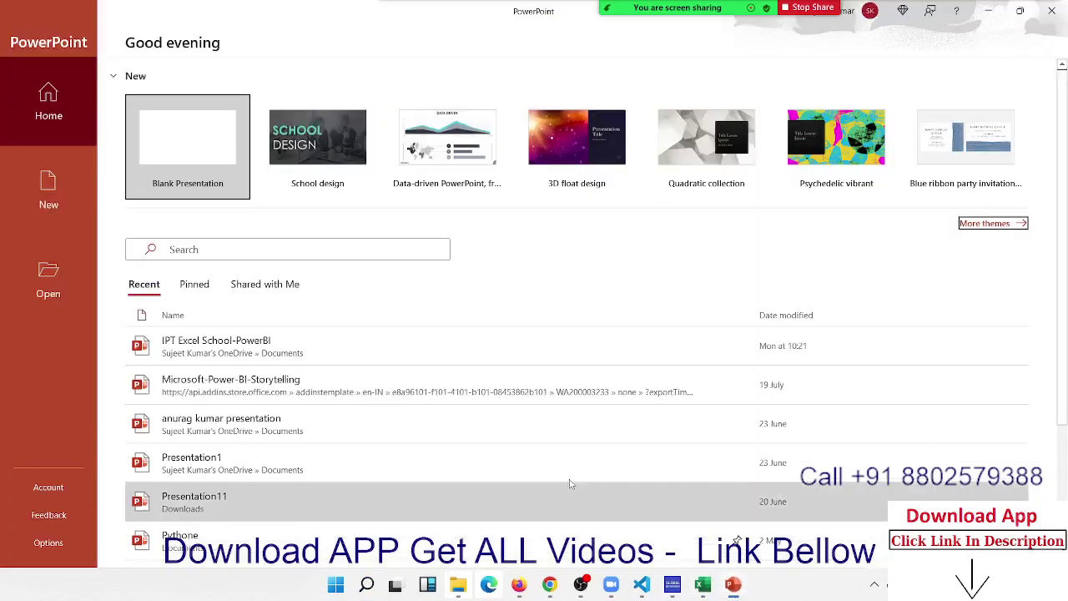
Step: Paste the marks table as a link onto a new blank presentation slide
{"action": "left_click", "coordinate": [181, 165]}
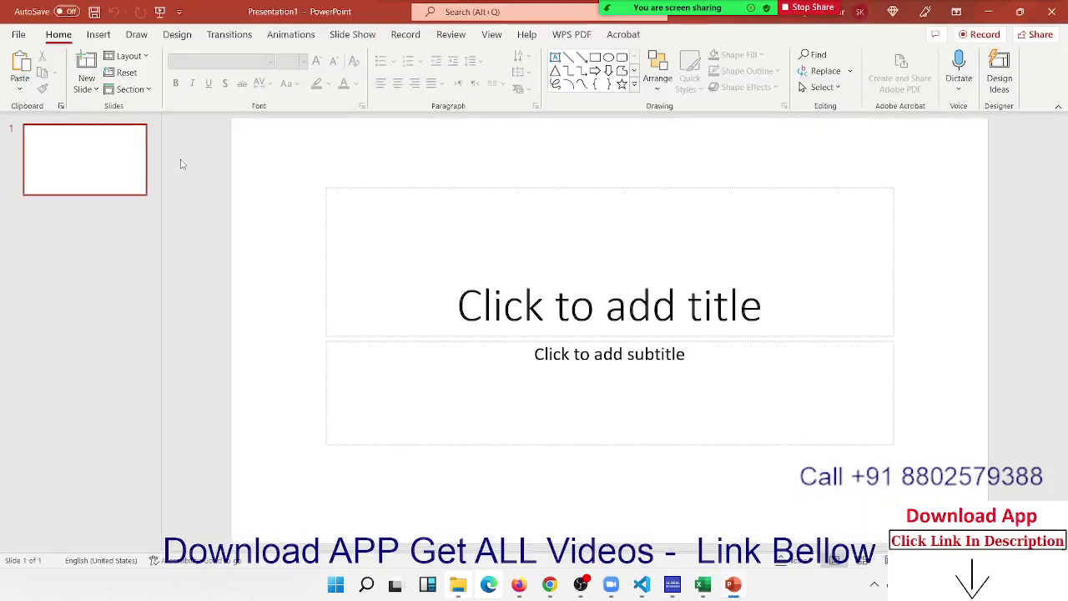
{"action": "left_click", "coordinate": [28, 93]}
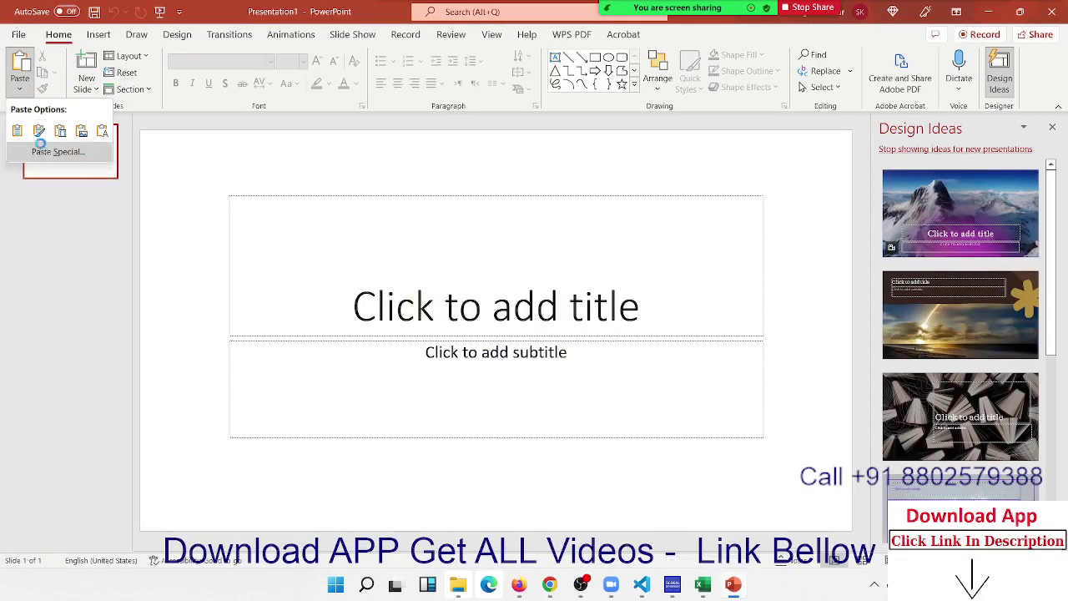
{"action": "left_click", "coordinate": [45, 151]}
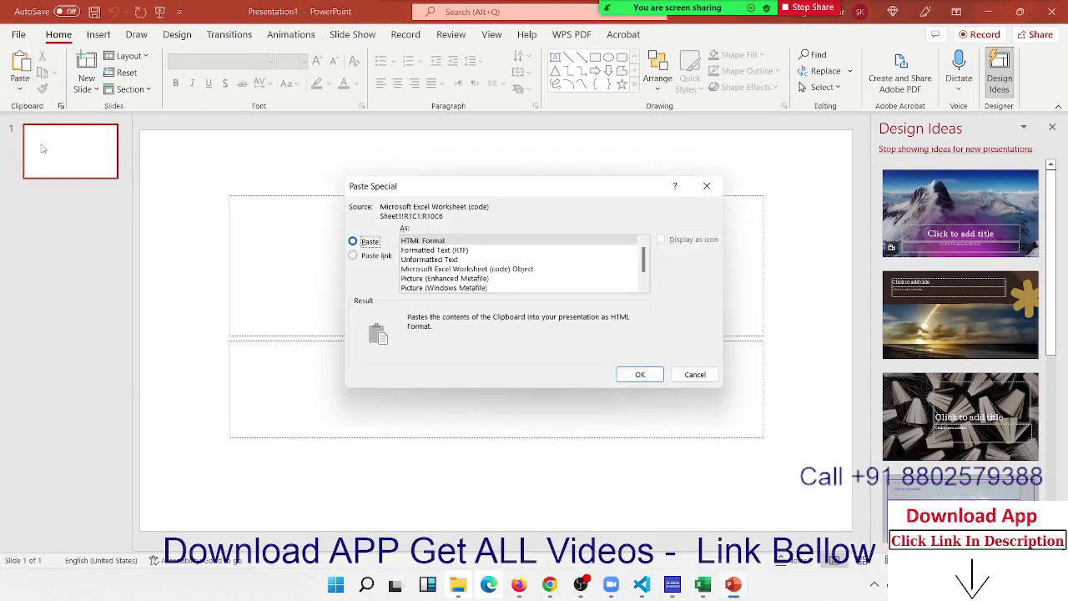
{"action": "left_click", "coordinate": [379, 255]}
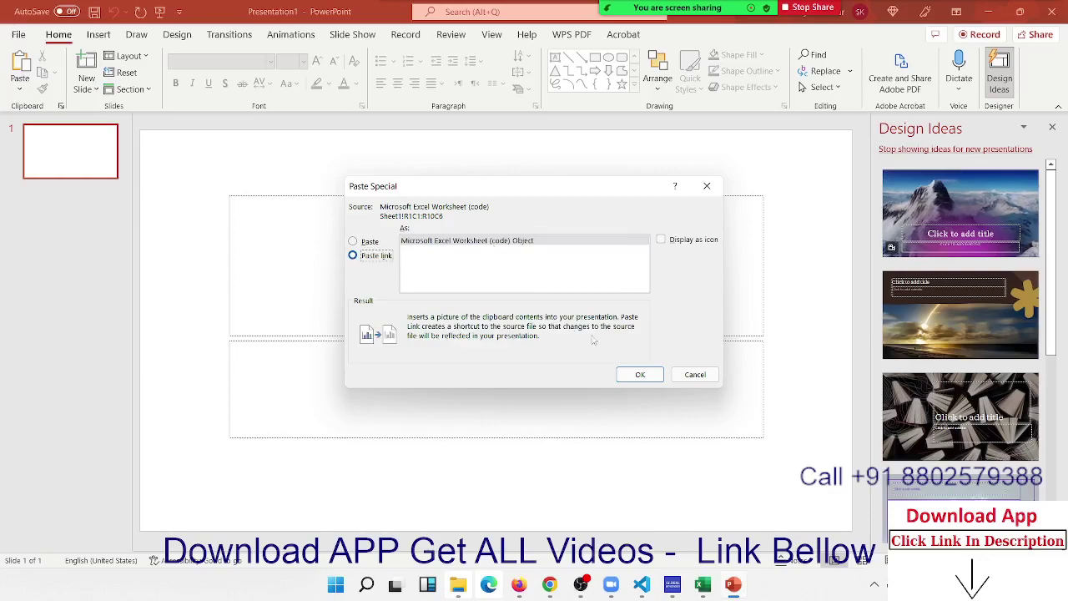
{"action": "left_click", "coordinate": [630, 374]}
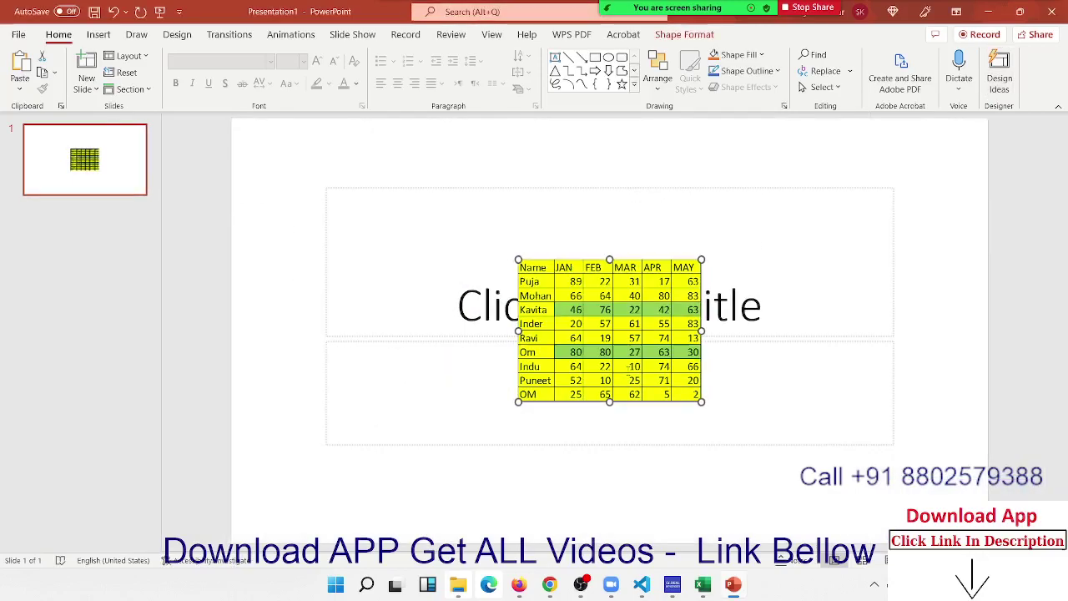
Step: Move the table to the top of the slide and close the presentation without saving
{"action": "mouse_move", "coordinate": [535, 364]}
{"action": "left_mouse_down"}
{"action": "mouse_move", "coordinate": [445, 256]}
{"action": "mouse_move", "coordinate": [440, 264]}
{"action": "left_mouse_up"}
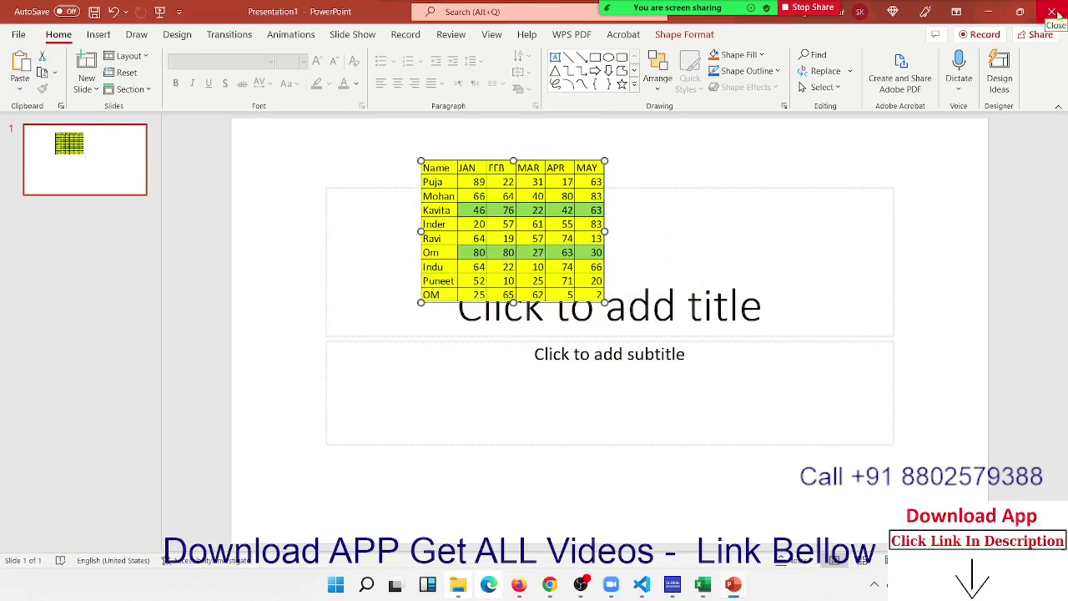
{"action": "left_click", "coordinate": [1054, 12]}
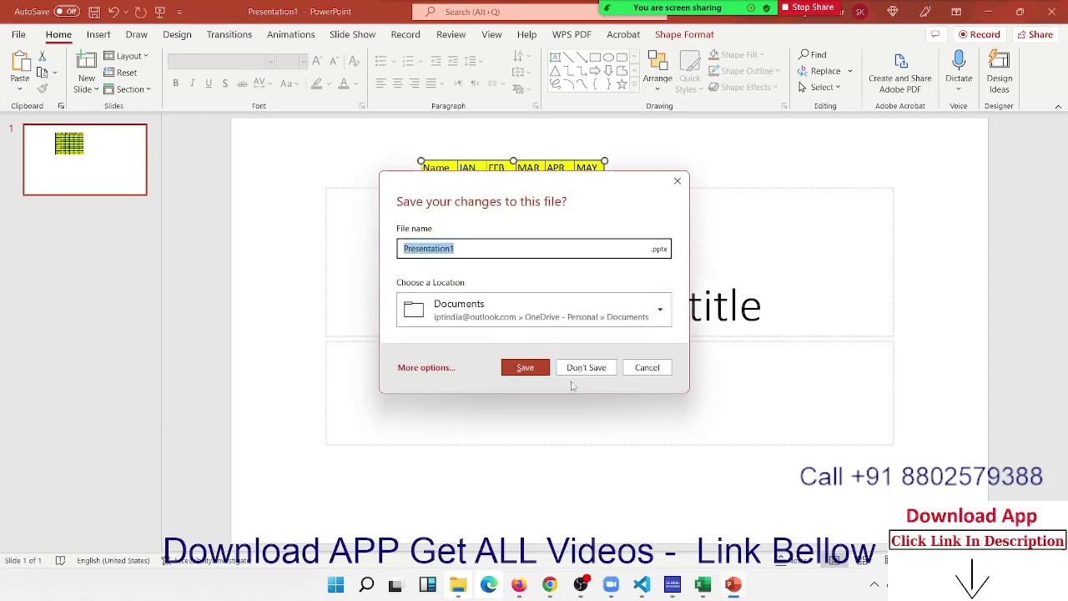
{"action": "left_click", "coordinate": [580, 369]}
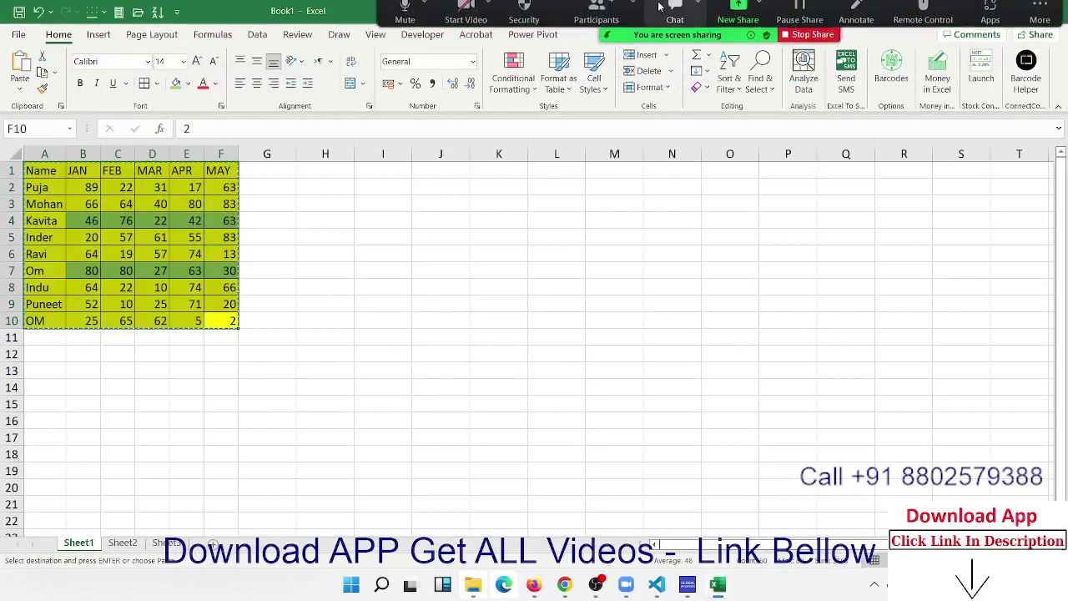
{"action": "left_click", "coordinate": [611, 14]}
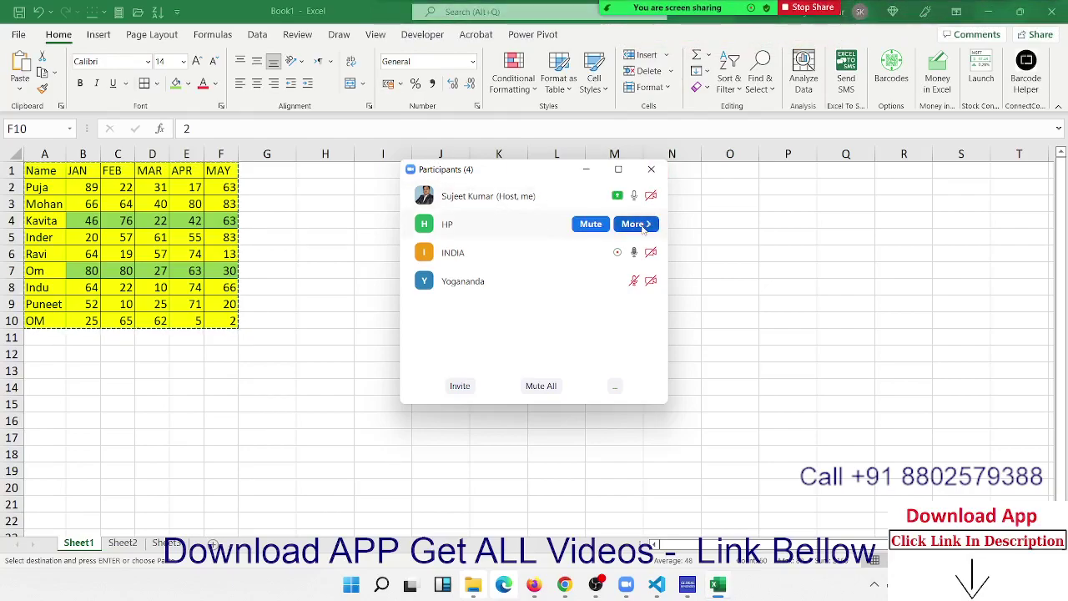
{"action": "left_click", "coordinate": [641, 225]}
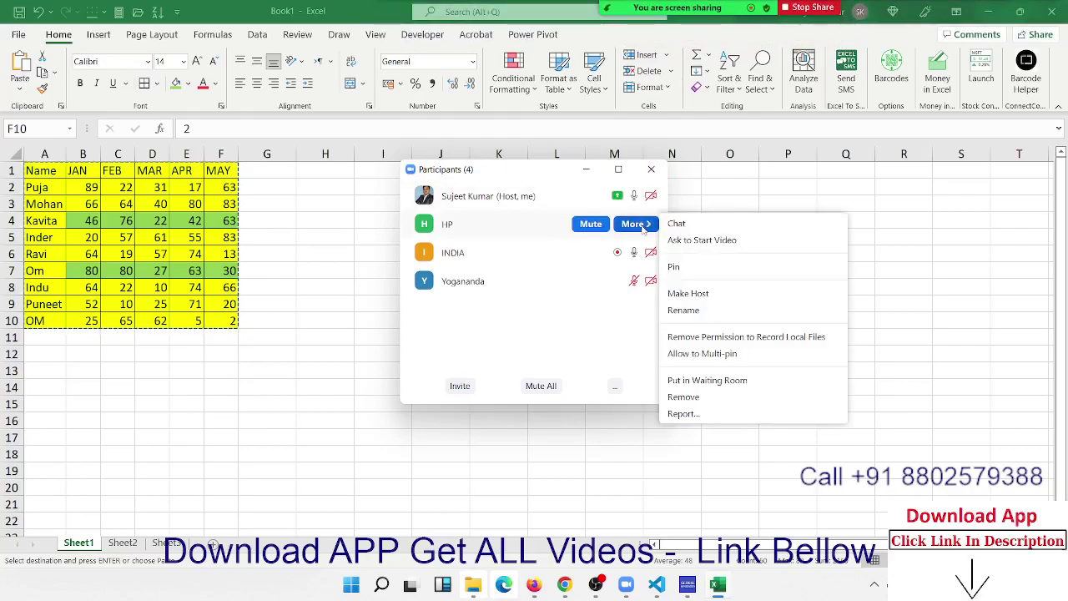
{"action": "left_click", "coordinate": [584, 309]}
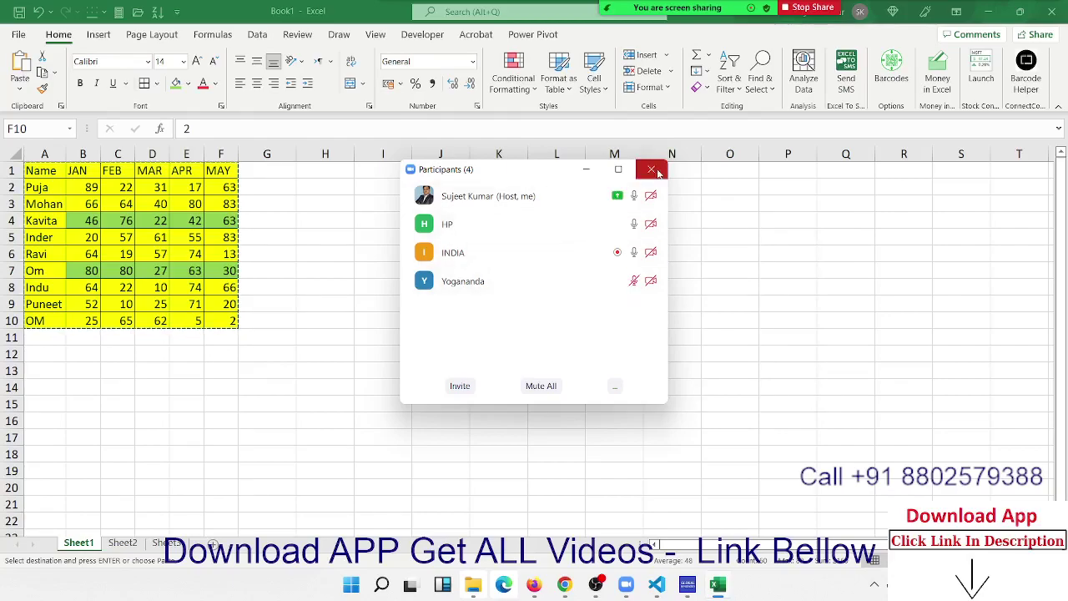
{"action": "left_click", "coordinate": [651, 170]}
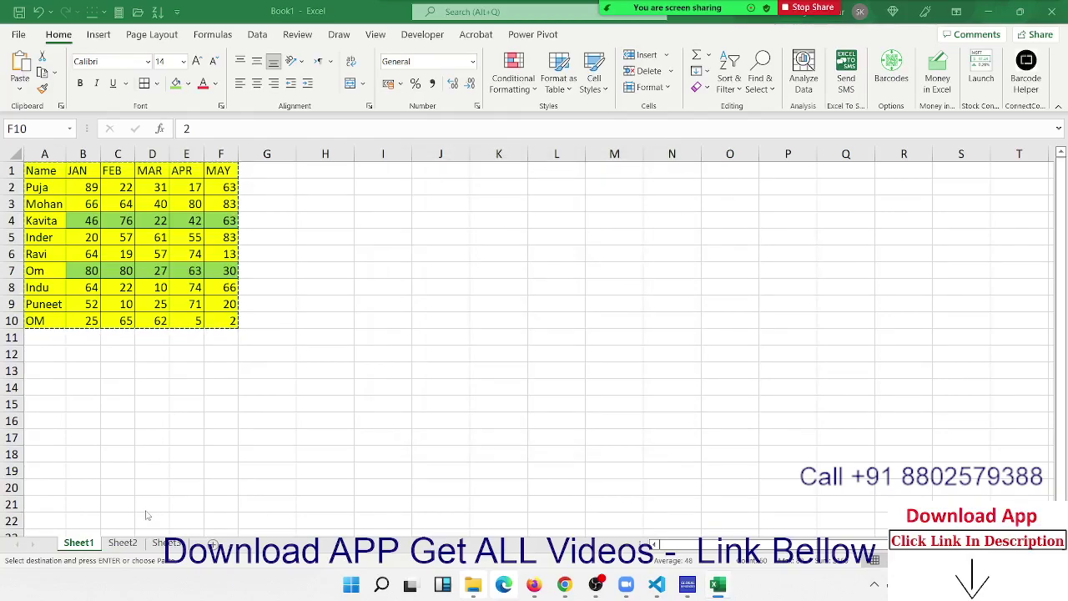
Step: Review the existing sheets, then go to Sheet1 of the new Book2 workbook
{"action": "key", "text": "ctrl+a"}
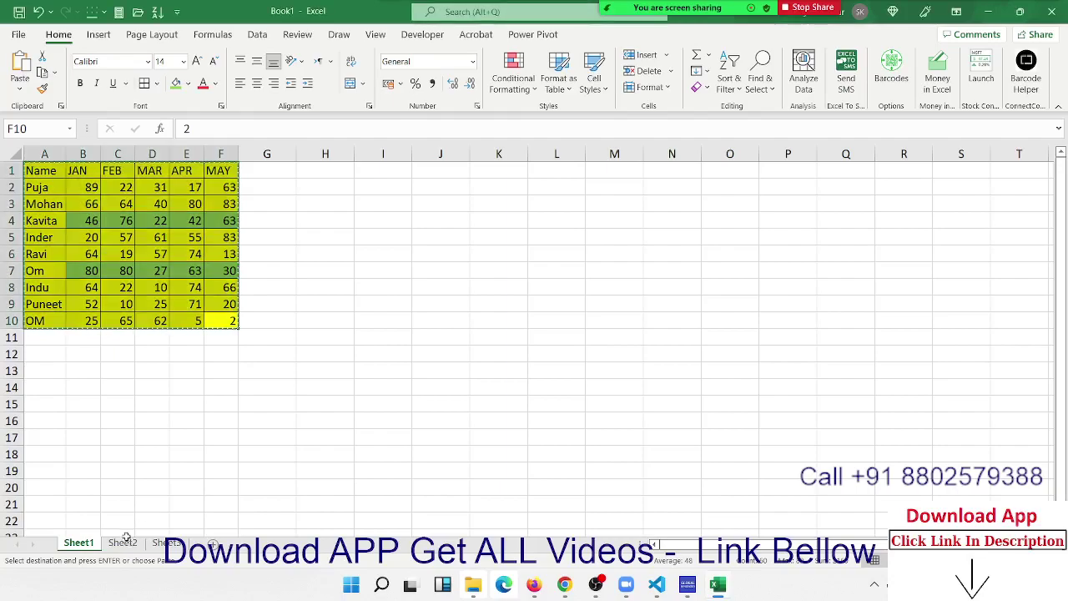
{"action": "left_click", "coordinate": [124, 542]}
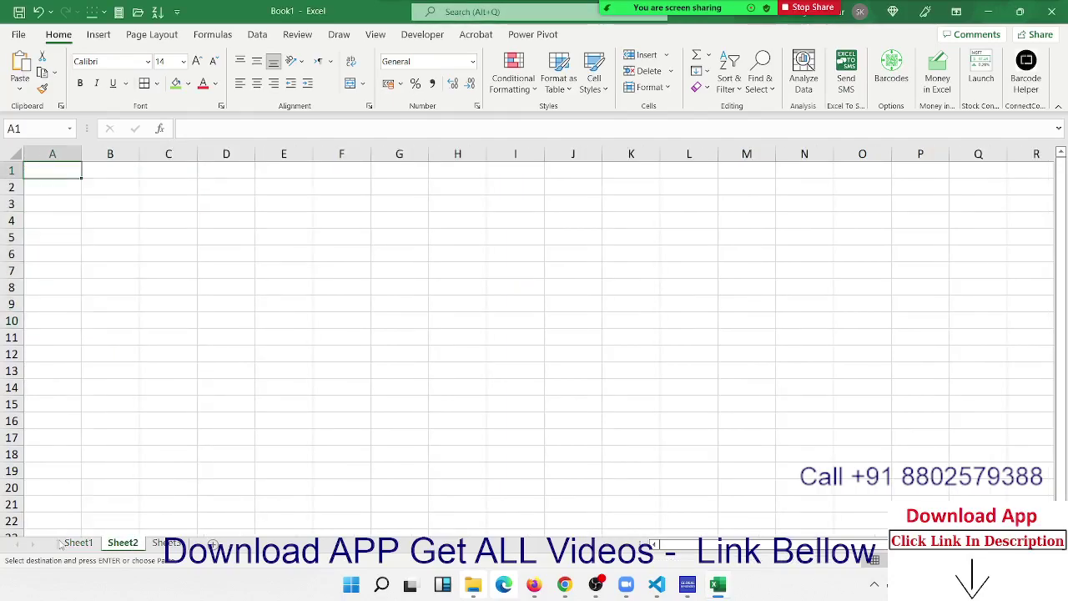
{"action": "left_click", "coordinate": [74, 543]}
{"action": "left_click", "coordinate": [123, 543]}
{"action": "left_click", "coordinate": [231, 191]}
{"action": "left_click", "coordinate": [80, 543]}
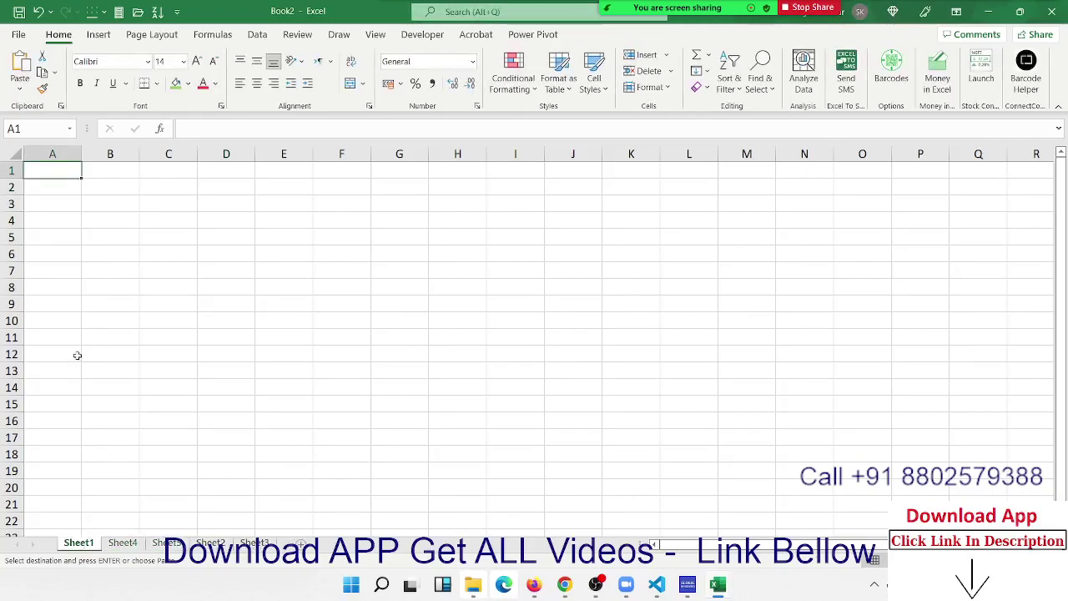
Step: Enter the Name header and Puja in A2, then autofill the names down to row 10
{"action": "type", "text": "Name"}
{"action": "key", "text": "Return"}
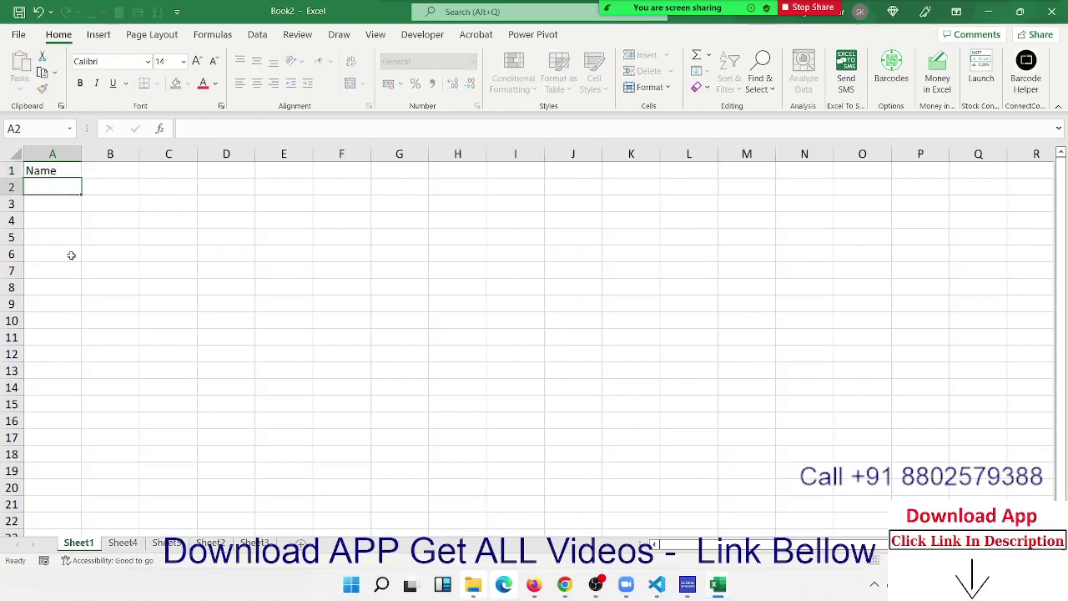
{"action": "type", "text": "Puja"}
{"action": "key", "text": "Return"}
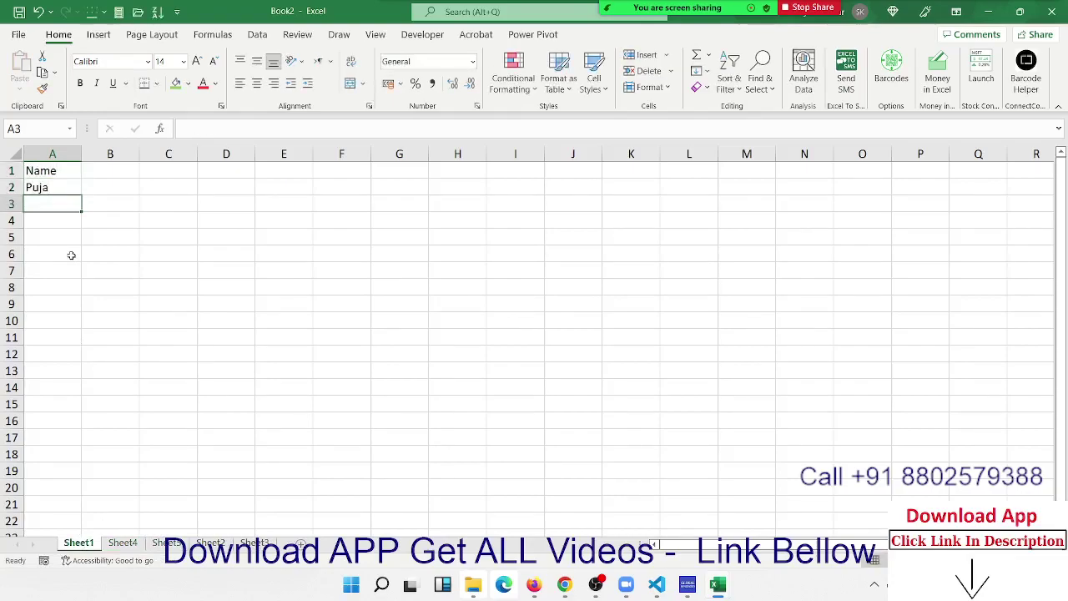
{"action": "left_click", "coordinate": [79, 192]}
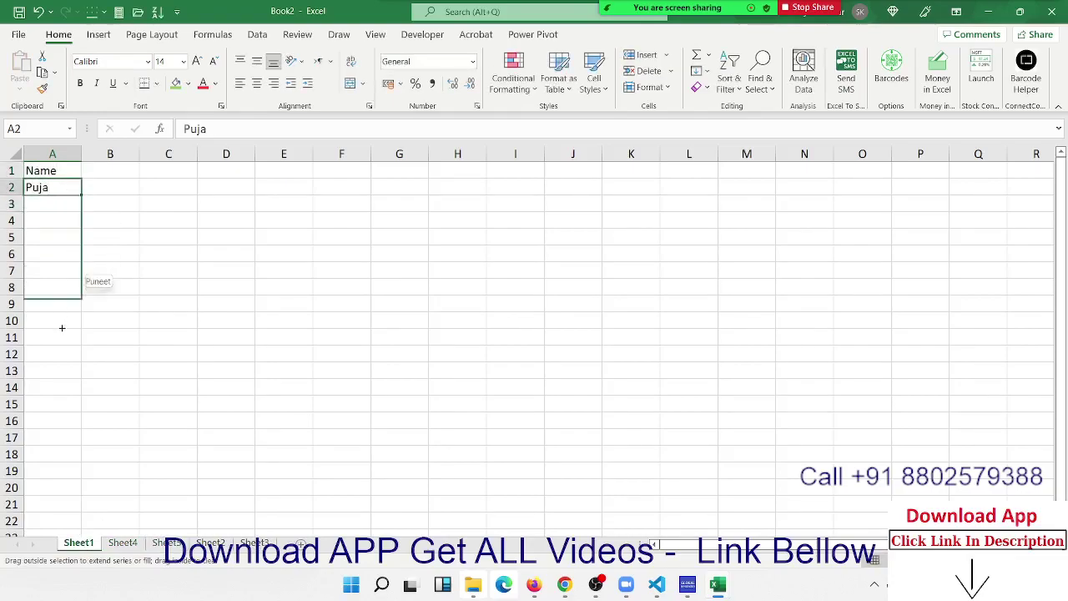
{"action": "left_click_drag", "start_coordinate": [83, 194], "coordinate": [82, 329]}
Step: Type JAN in B1 and autofill the months across to APR in E1
{"action": "left_click", "coordinate": [97, 173]}
{"action": "type", "text": "JA"}
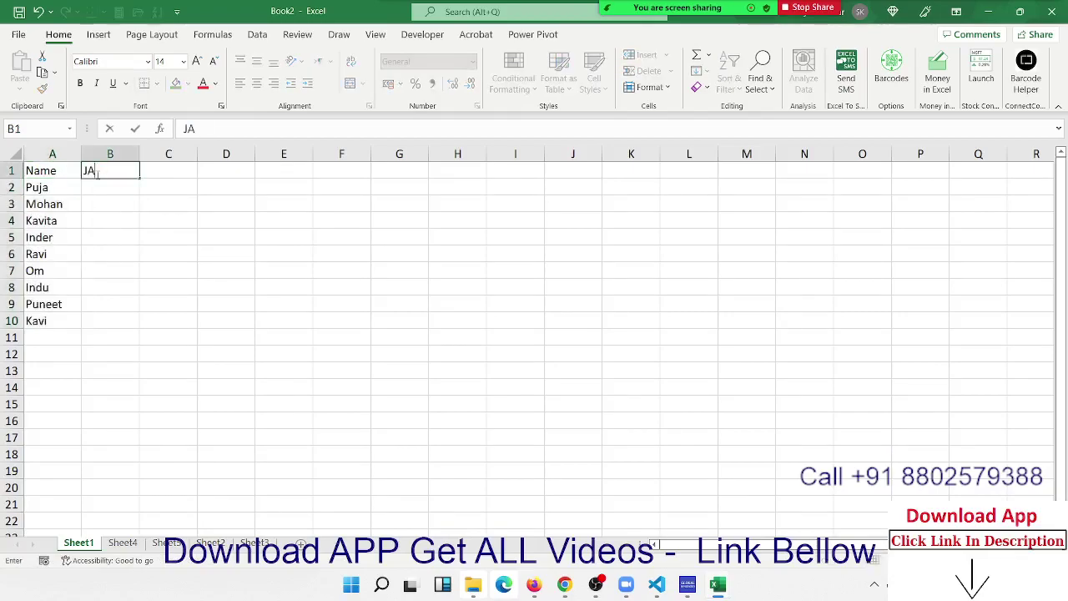
{"action": "type", "text": "N"}
{"action": "left_click", "coordinate": [155, 185]}
{"action": "left_click", "coordinate": [114, 170]}
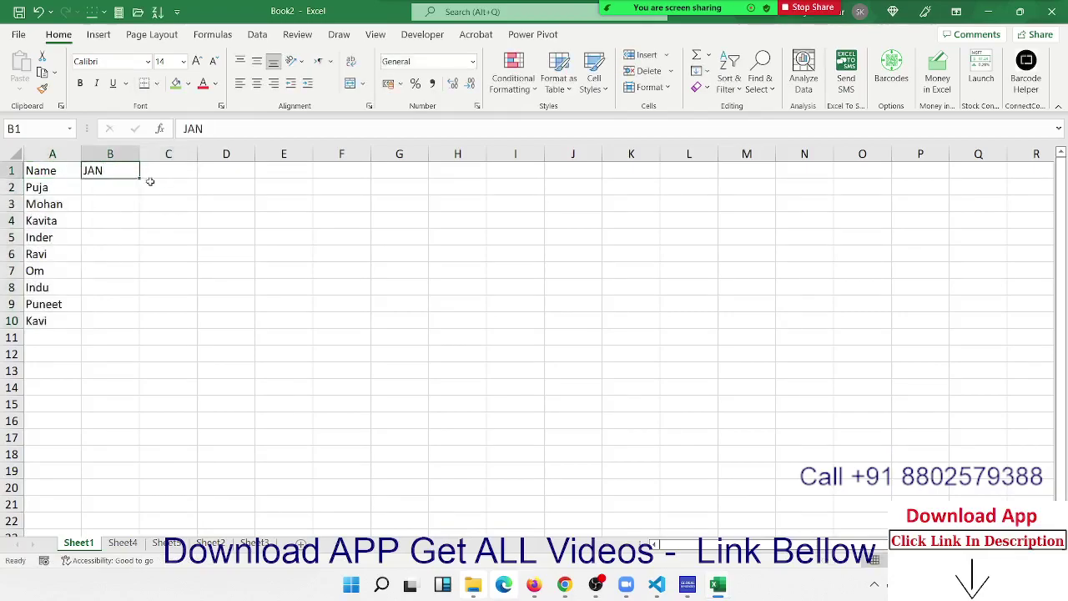
{"action": "left_click_drag", "start_coordinate": [139, 179], "coordinate": [309, 179]}
Step: Fill B2:E10 with =RANDBETWEEN(10,90) and copy the whole A1:E10 table
{"action": "left_click", "coordinate": [121, 189]}
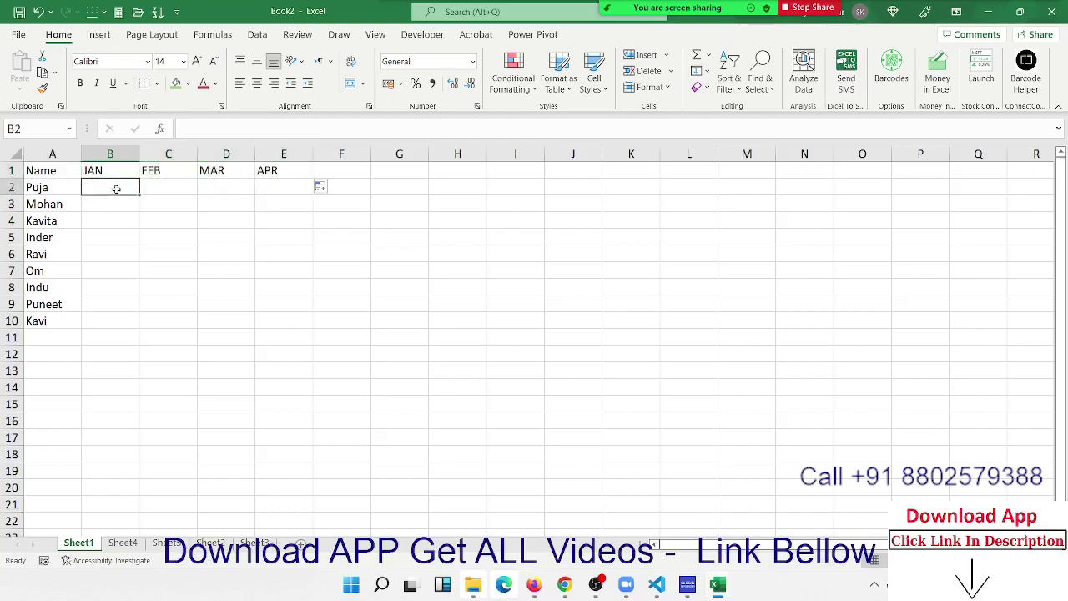
{"action": "type", "text": "=ra"}
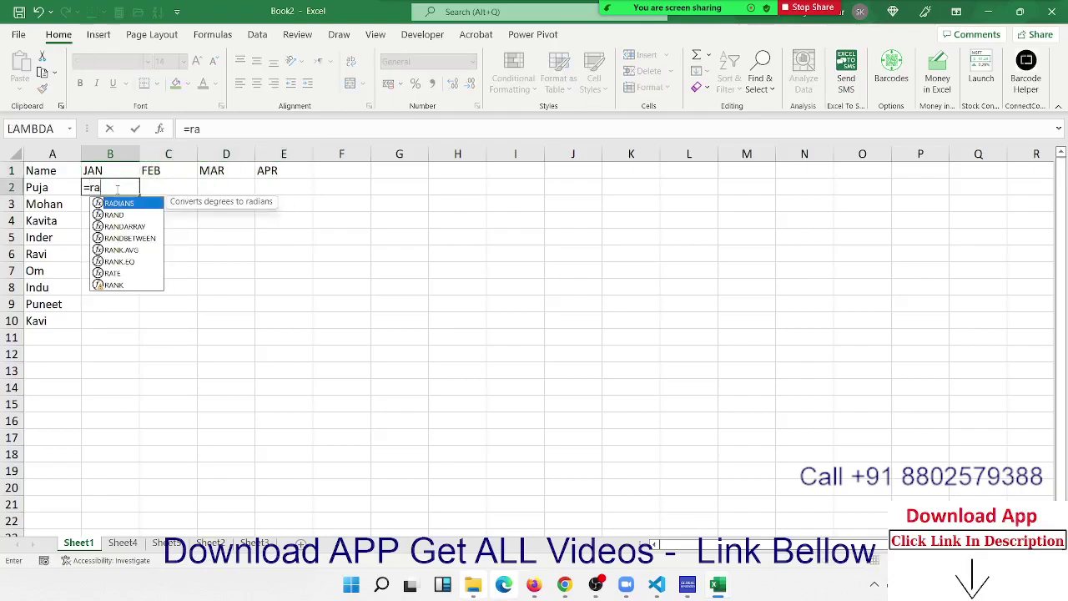
{"action": "key", "text": "Down"}
{"action": "key", "text": "Down"}
{"action": "key", "text": "Down"}
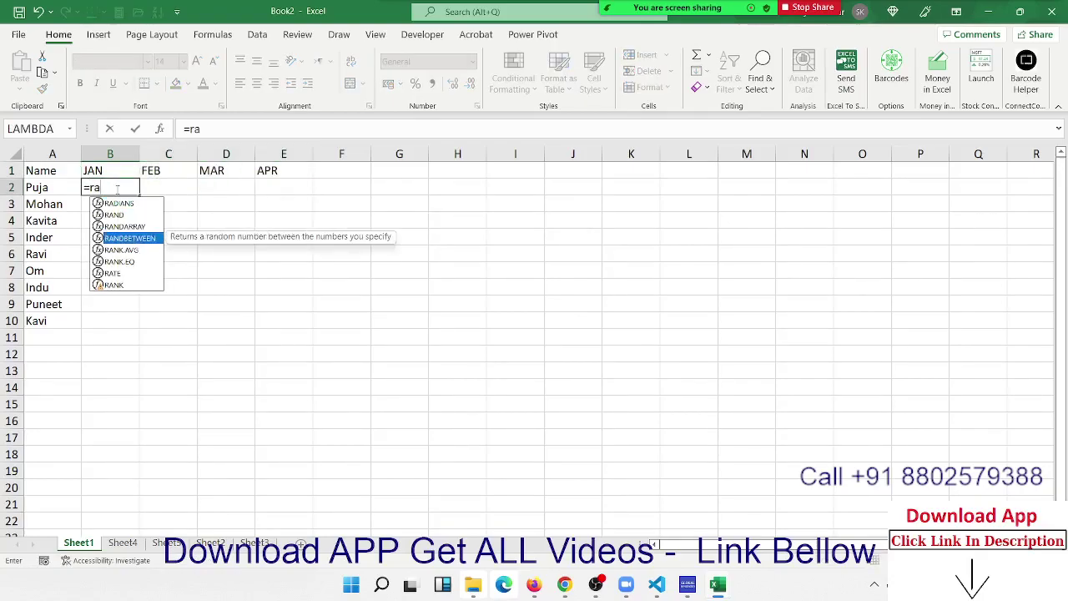
{"action": "key", "text": "Tab"}
{"action": "type", "text": "10,9"}
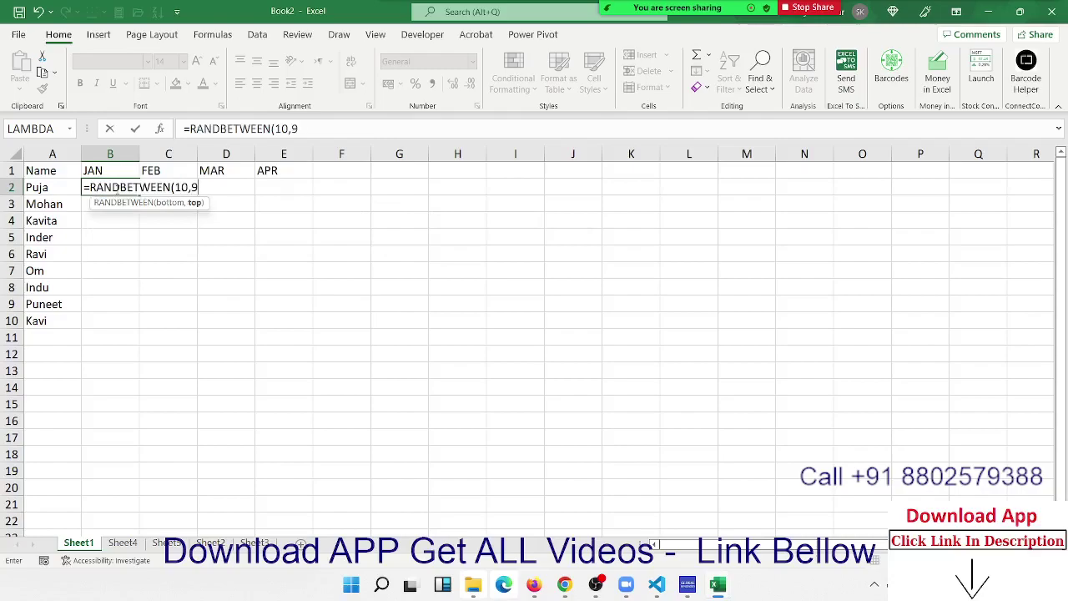
{"action": "type", "text": "0"}
{"action": "key", "text": "Return"}
{"action": "left_click_drag", "start_coordinate": [117, 189], "coordinate": [284, 204]}
{"action": "key", "text": "shift+Down"}
{"action": "key", "text": "shift+Down"}
{"action": "key", "text": "shift+Down"}
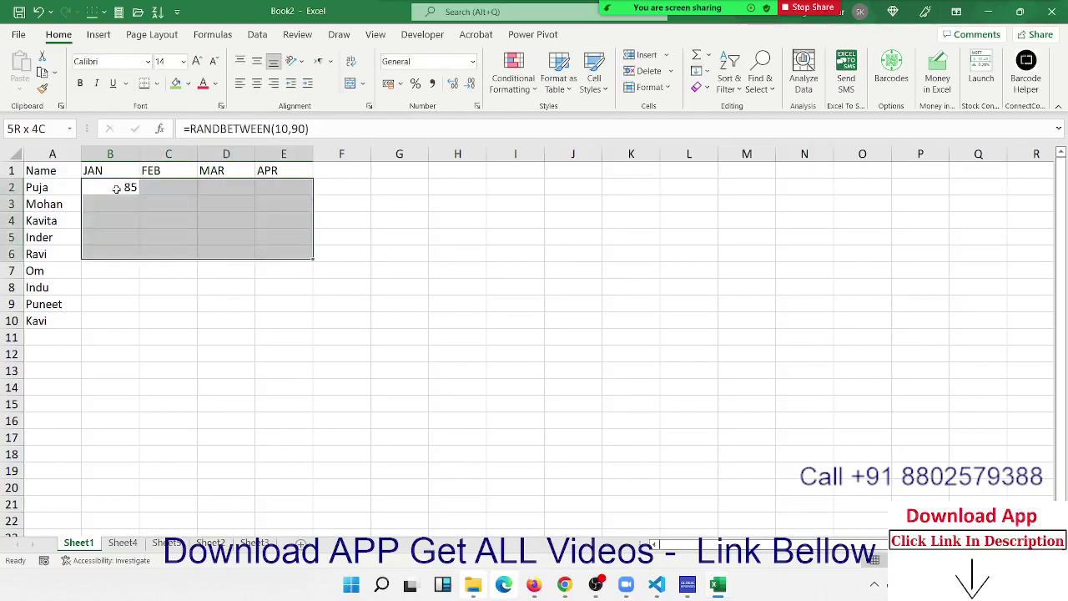
{"action": "key", "text": "shift+Down"}
{"action": "key", "text": "shift+Down"}
{"action": "key", "text": "shift+Down"}
{"action": "key", "text": "shift+Down"}
{"action": "key", "text": "ctrl+v"}
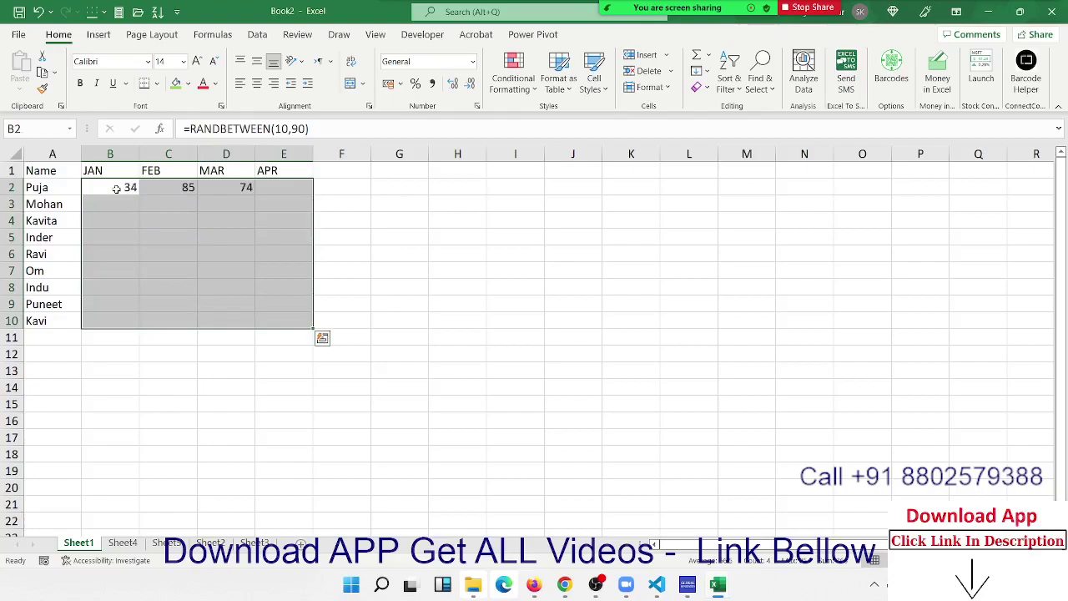
{"action": "mouse_move", "coordinate": [65, 173]}
{"action": "left_mouse_down"}
{"action": "mouse_move", "coordinate": [188, 254]}
{"action": "mouse_move", "coordinate": [191, 224]}
{"action": "mouse_move", "coordinate": [302, 324]}
{"action": "left_mouse_up"}
{"action": "key", "text": "ctrl+c"}
Step: Paste the copied table into Sheet4 and the next empty sheet, then check Sheet2 and Sheet3
{"action": "left_click", "coordinate": [138, 544]}
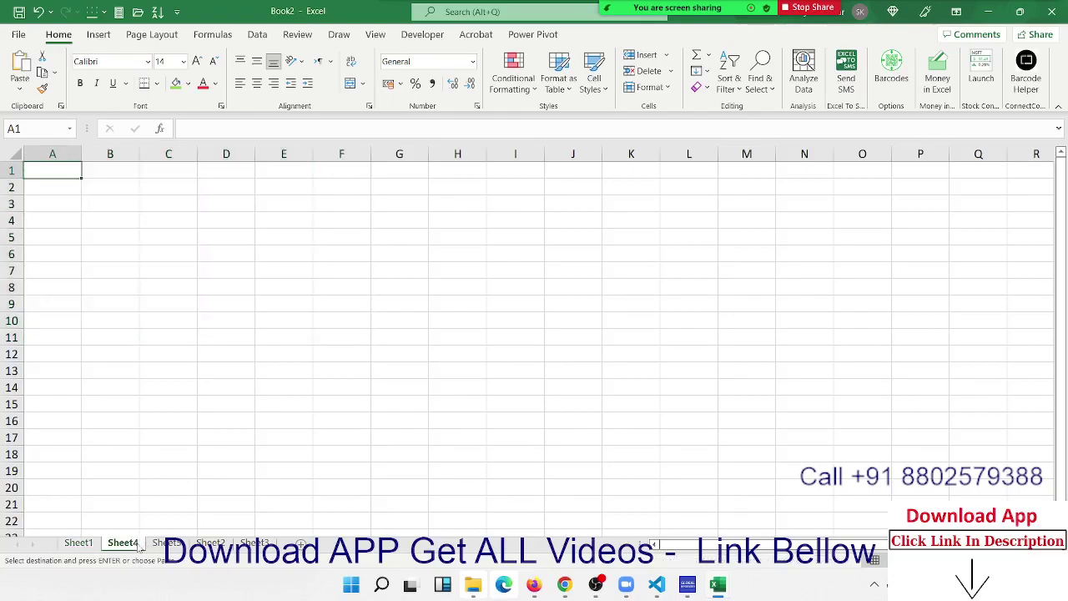
{"action": "key", "text": "ctrl+v"}
{"action": "left_click", "coordinate": [174, 551]}
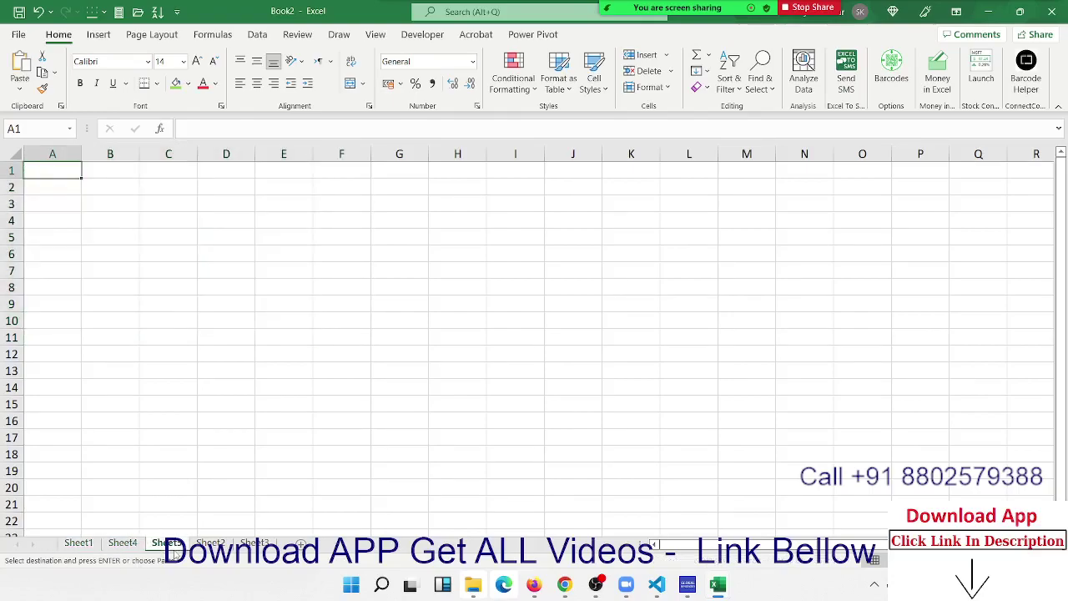
{"action": "key", "text": "ctrl+v"}
{"action": "left_click", "coordinate": [211, 544]}
{"action": "left_click", "coordinate": [166, 544]}
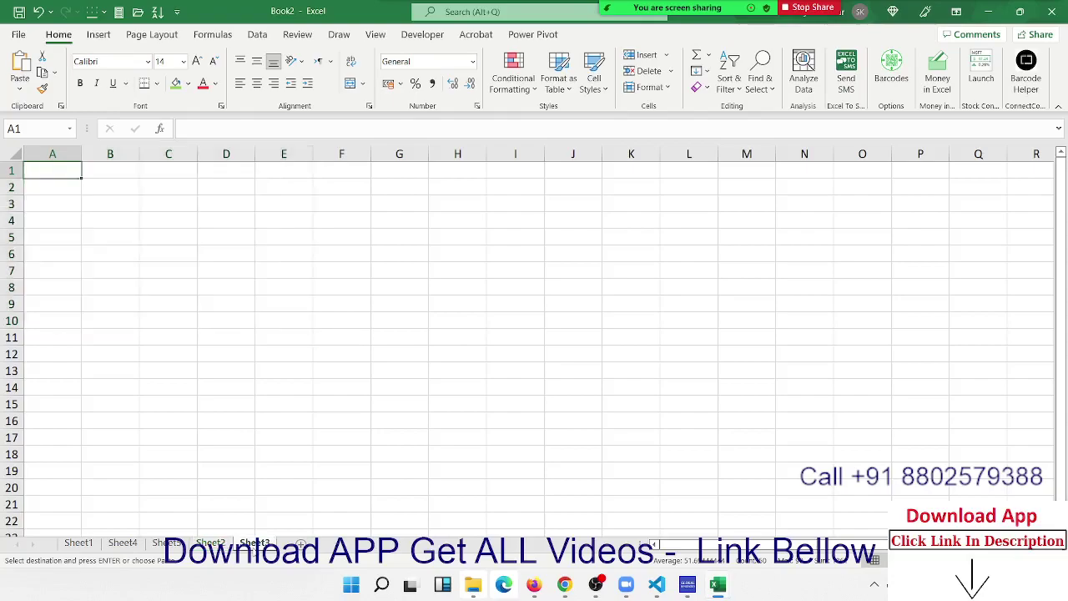
{"action": "left_click", "coordinate": [255, 544]}
Step: Group Sheet1 through Sheet3, copy the table and paste it back as plain values
{"action": "left_click", "coordinate": [95, 544], "text": "shift"}
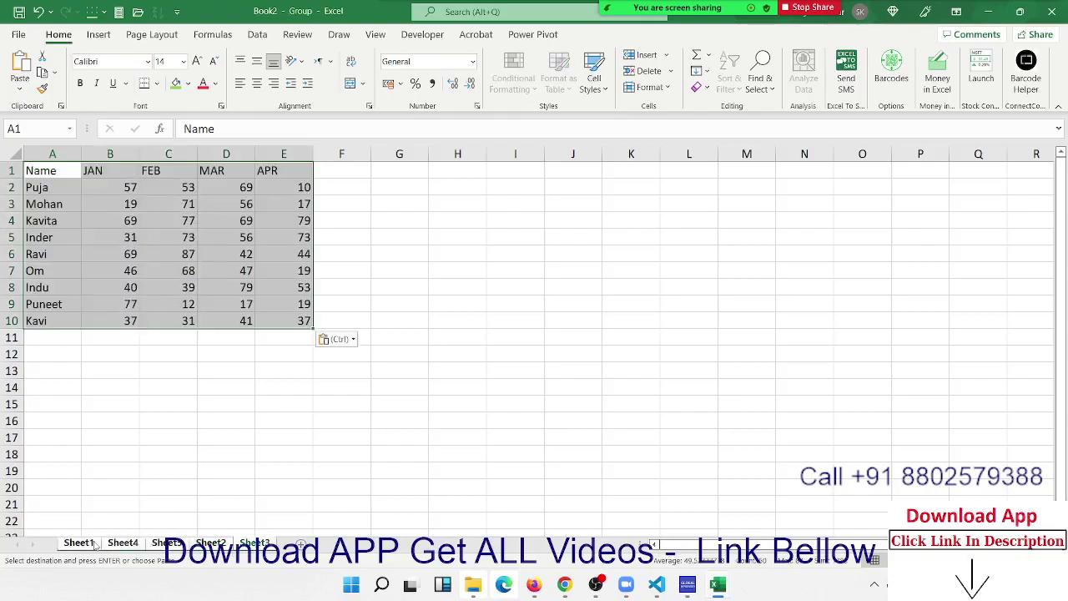
{"action": "key", "text": "ctrl+c"}
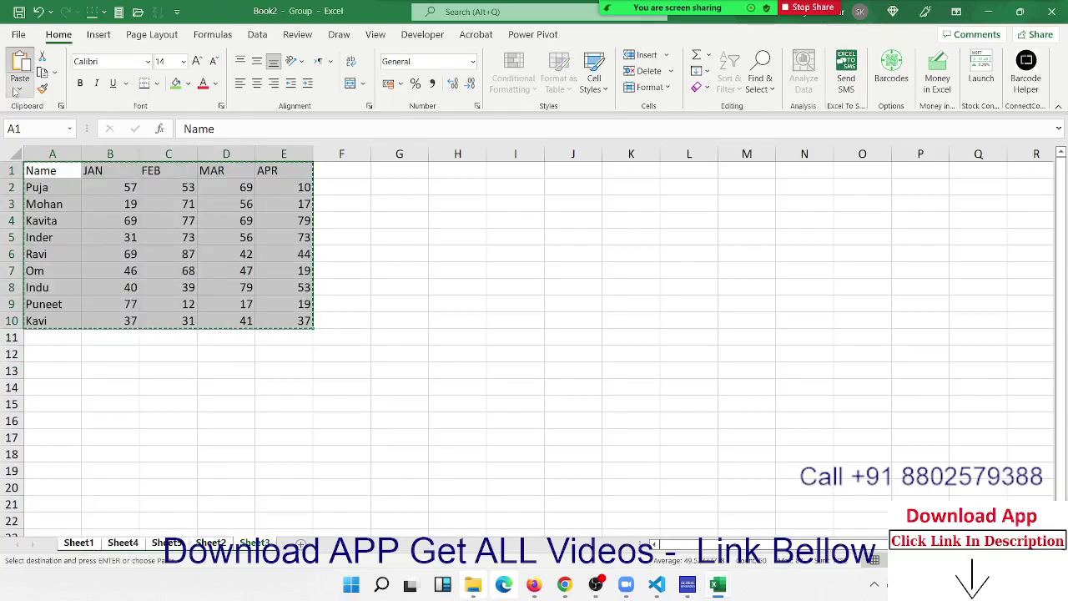
{"action": "left_click", "coordinate": [20, 83]}
{"action": "left_click", "coordinate": [17, 197]}
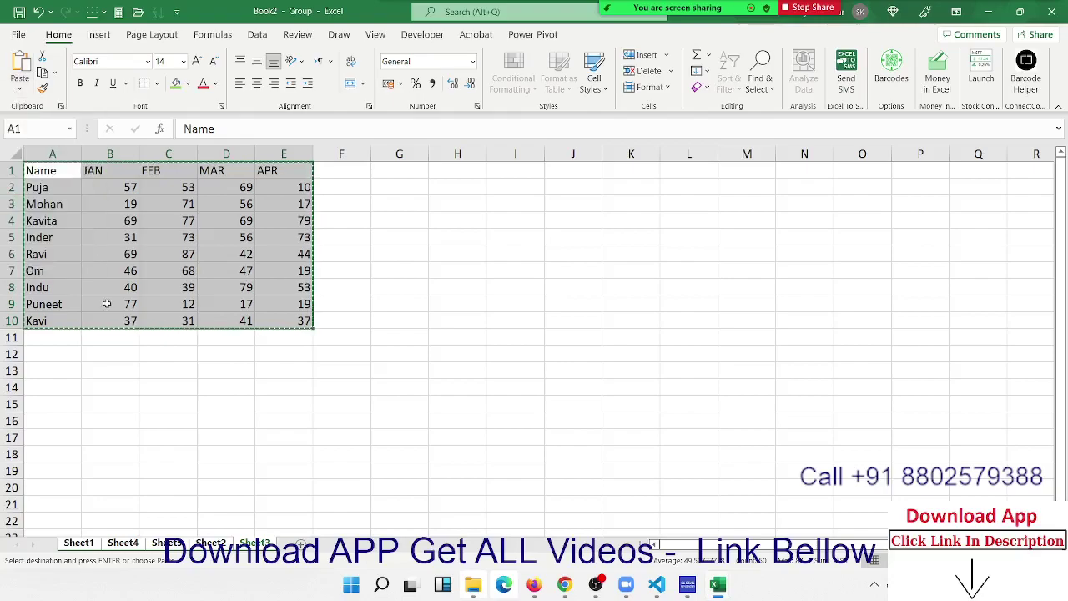
{"action": "left_click", "coordinate": [116, 542]}
{"action": "key", "text": "Return"}
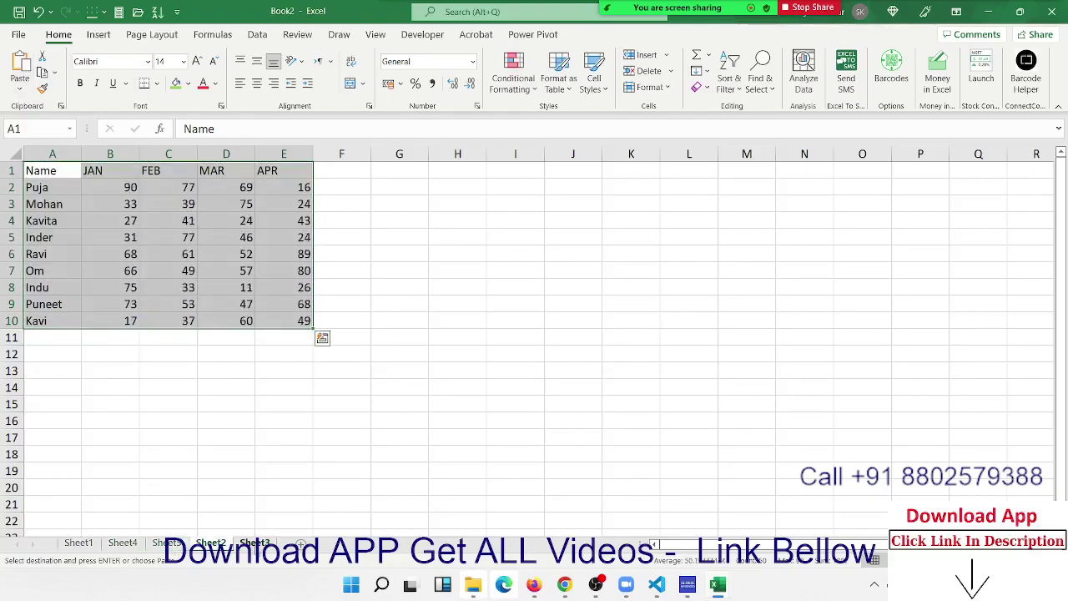
{"action": "key", "text": "ctrl+Page_Down"}
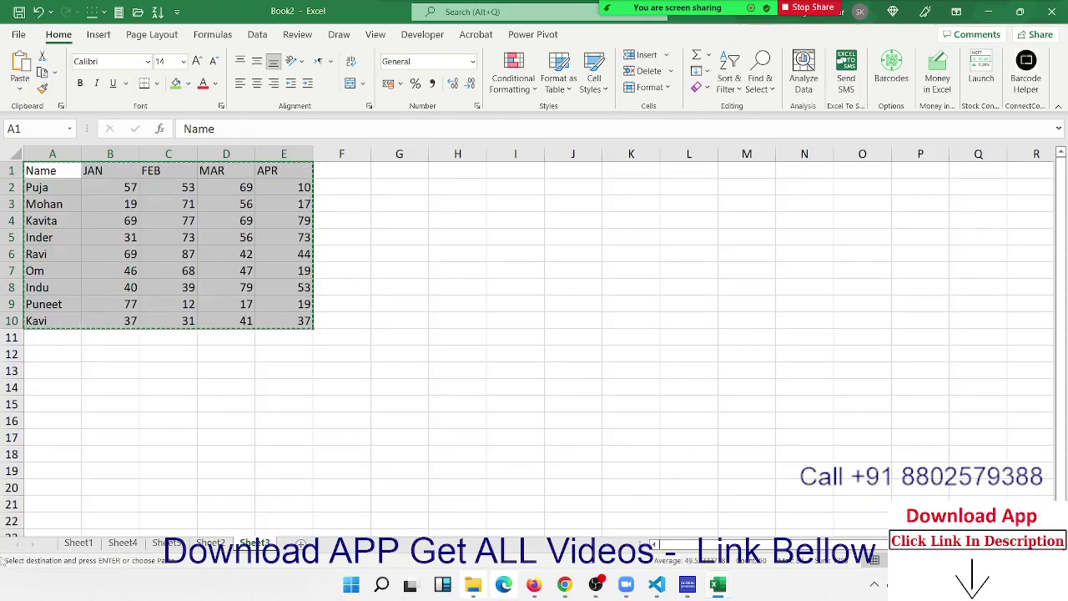
Step: Paste the copied table into Sheet1, Sheet4, the next sheet and Sheet2, then review them
{"action": "left_click", "coordinate": [78, 543]}
{"action": "key", "text": "ctrl+v"}
{"action": "left_click", "coordinate": [123, 542]}
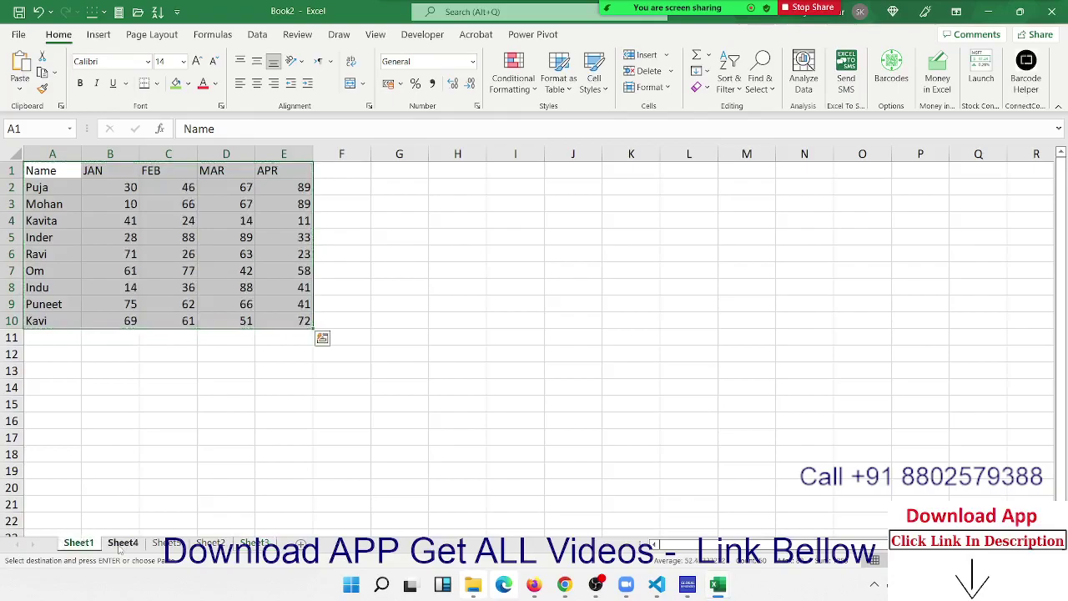
{"action": "left_click", "coordinate": [166, 542]}
{"action": "key", "text": "ctrl+v"}
{"action": "left_click", "coordinate": [211, 542]}
{"action": "key", "text": "ctrl+v"}
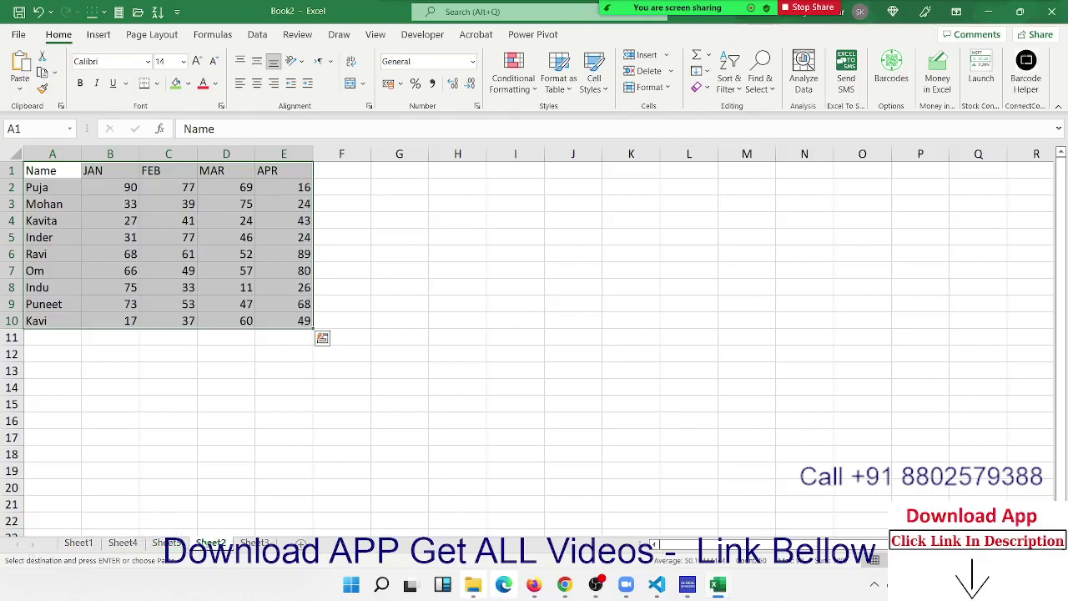
{"action": "left_click", "coordinate": [254, 542]}
{"action": "left_click", "coordinate": [211, 543]}
{"action": "key", "text": "ctrl+Page_Up"}
{"action": "key", "text": "ctrl+Page_Up"}
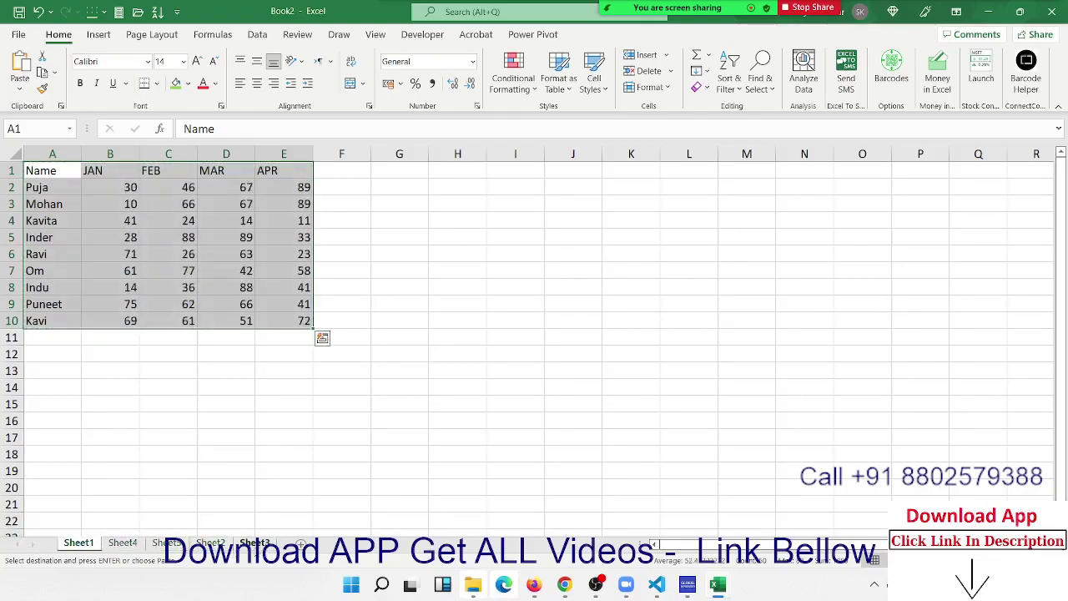
Step: Add a new blank worksheet and rename it Data
{"action": "left_click", "coordinate": [300, 543]}
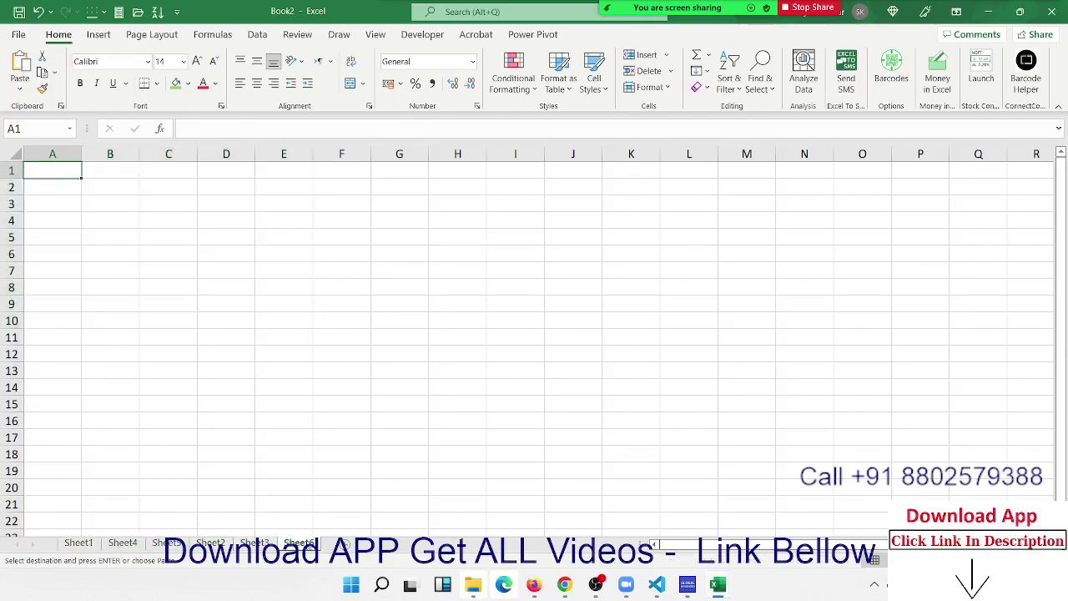
{"action": "double_click", "coordinate": [299, 543]}
{"action": "type", "text": "Data"}
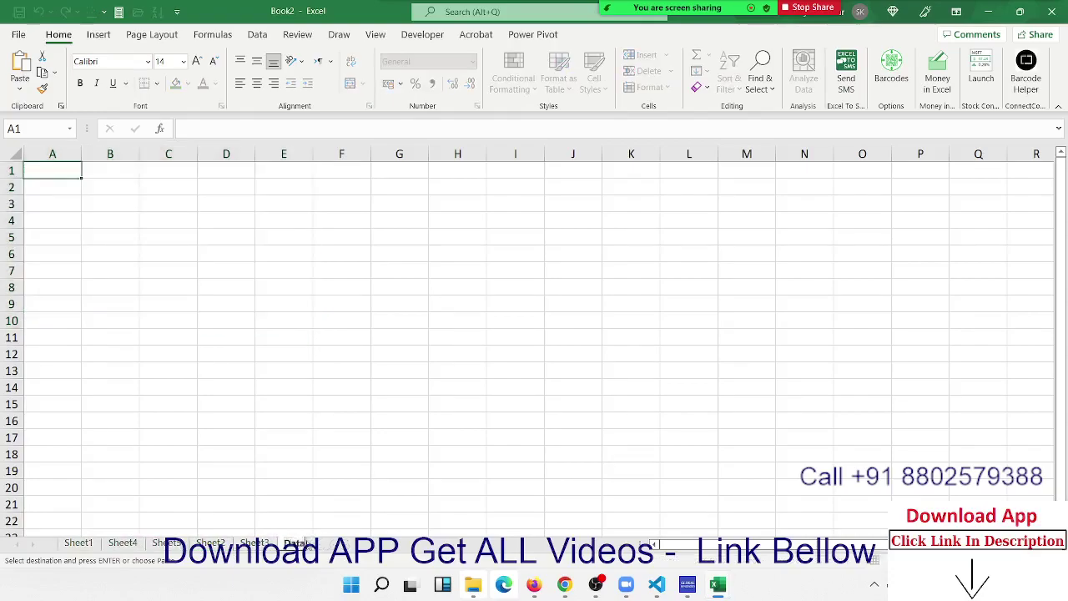
{"action": "left_click", "coordinate": [85, 359]}
{"action": "left_click", "coordinate": [80, 542]}
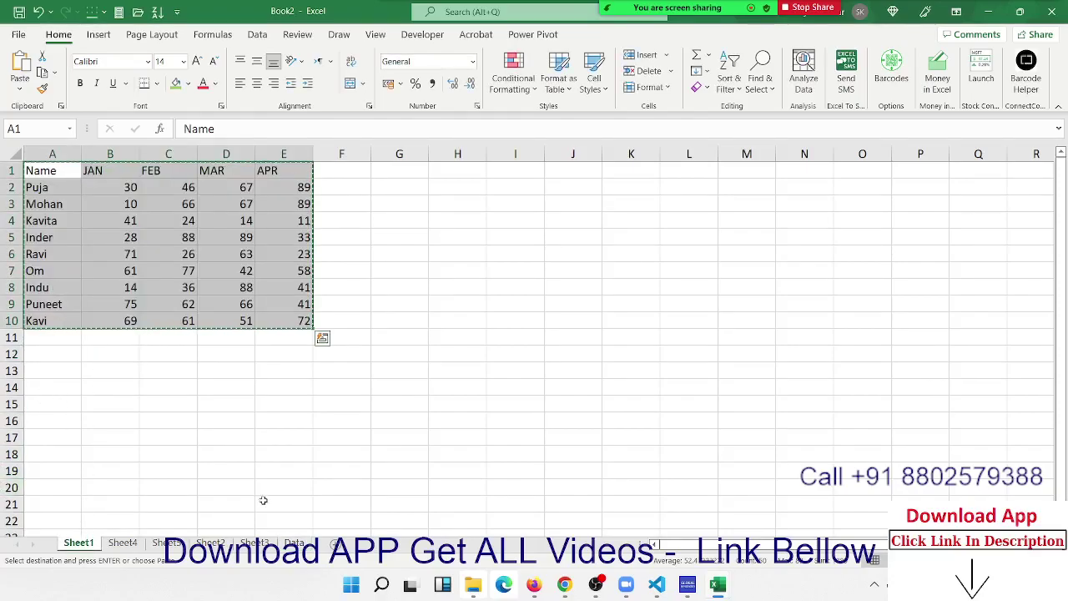
Step: Paste the Sheet1 table at A1 and the Sheet4 table at A11 on the Data sheet
{"action": "left_click", "coordinate": [294, 543]}
{"action": "left_click", "coordinate": [60, 172]}
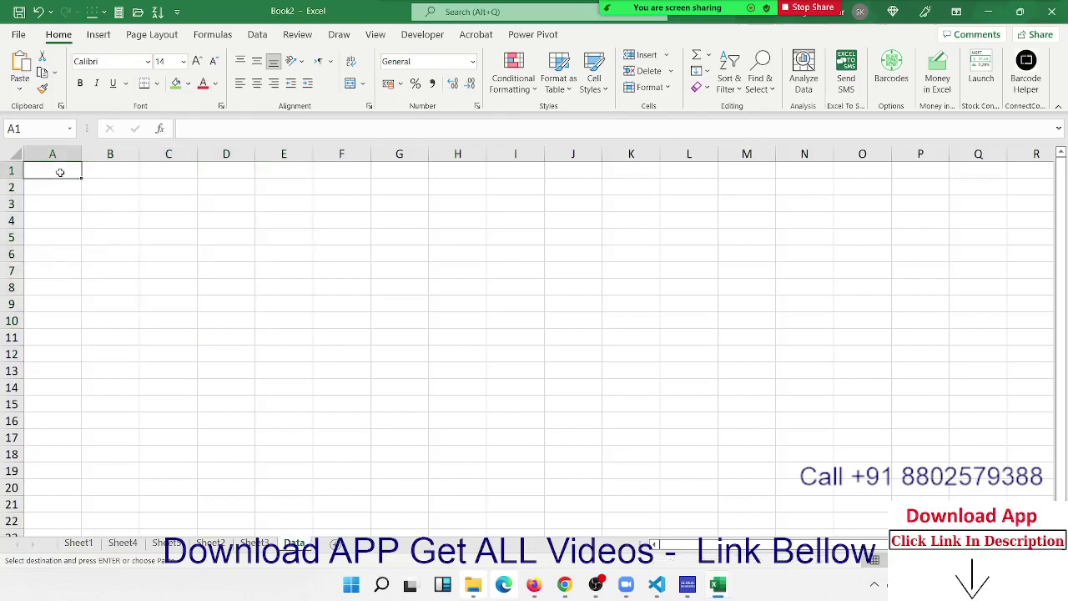
{"action": "key", "text": "ctrl+v"}
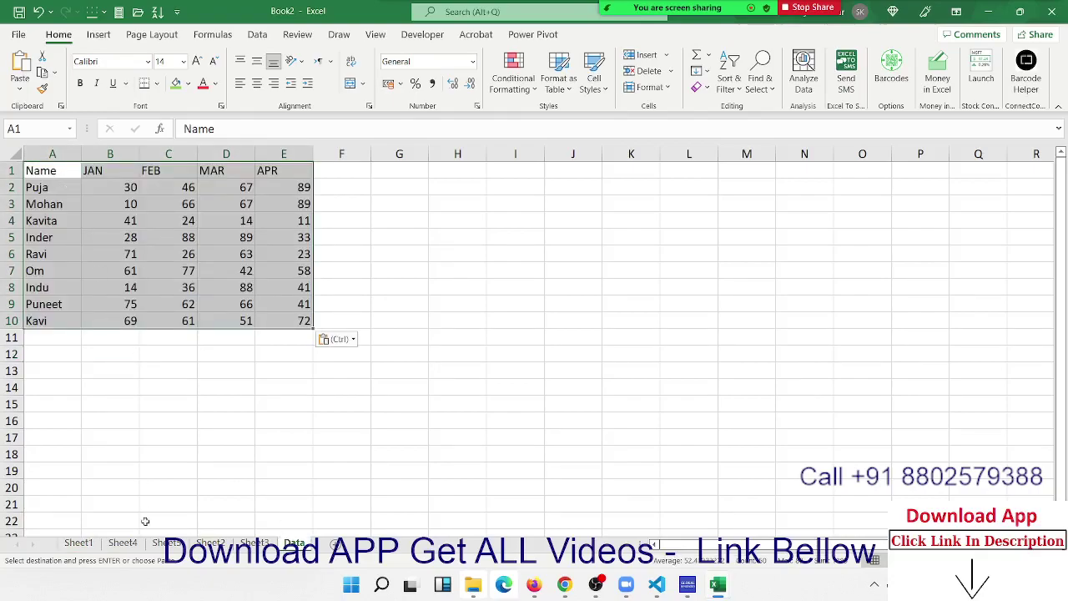
{"action": "left_click", "coordinate": [122, 543]}
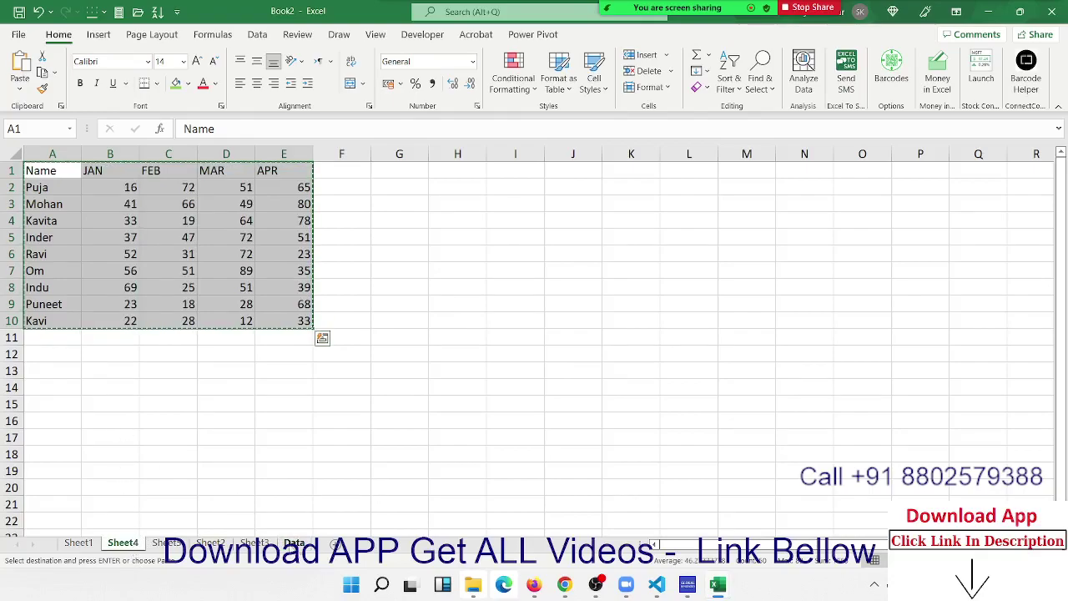
{"action": "left_click", "coordinate": [294, 542]}
{"action": "left_click", "coordinate": [43, 338]}
{"action": "key", "text": "ctrl+v"}
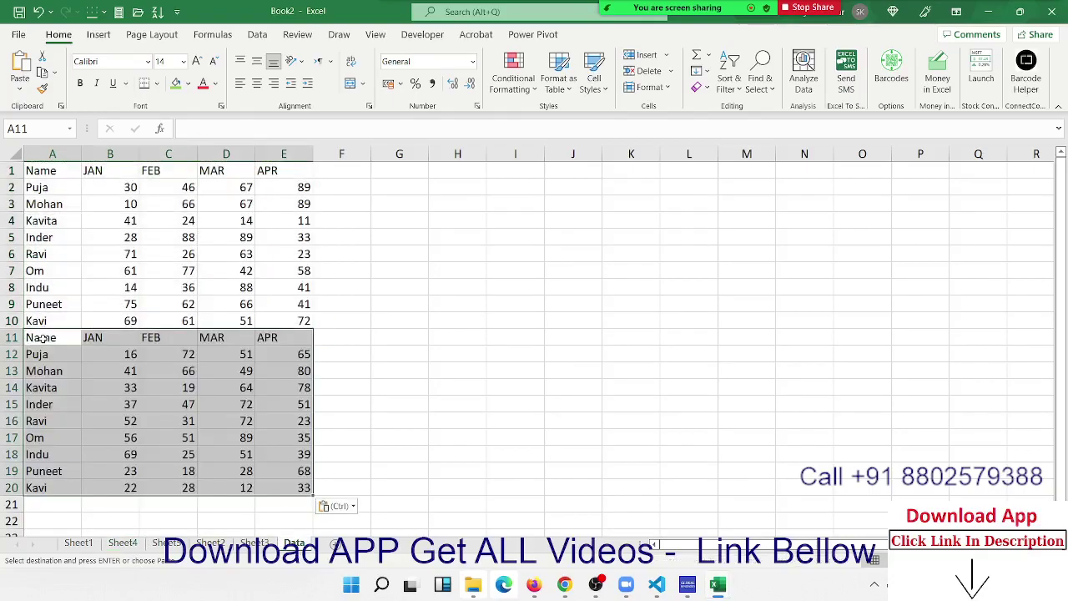
Step: Paste the Sheet5 table at A21, then clear the whole stacked block
{"action": "left_click", "coordinate": [164, 542]}
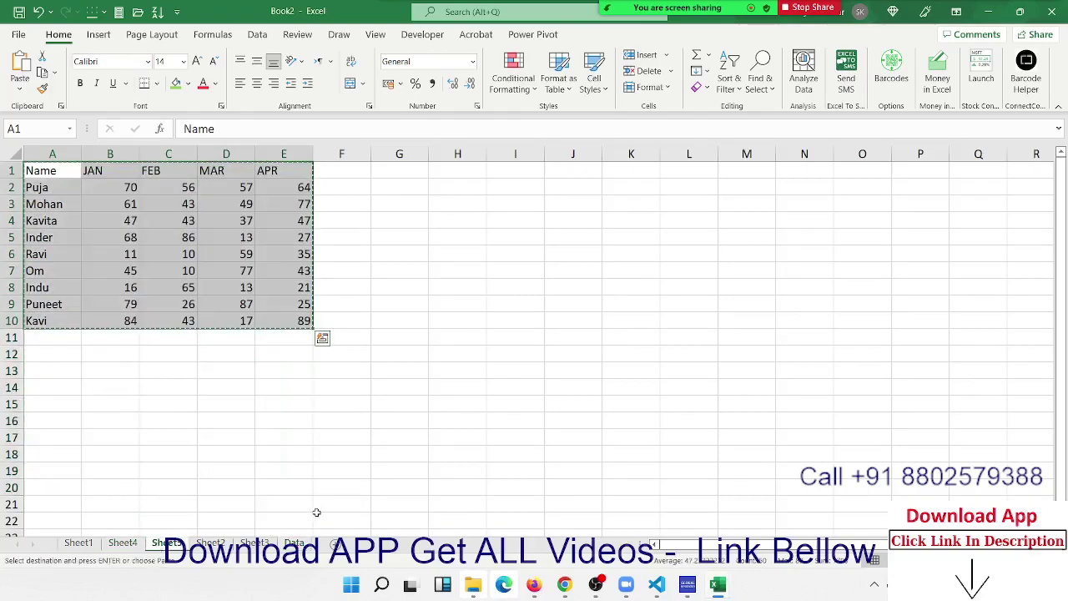
{"action": "left_click", "coordinate": [294, 543]}
{"action": "left_click", "coordinate": [45, 501]}
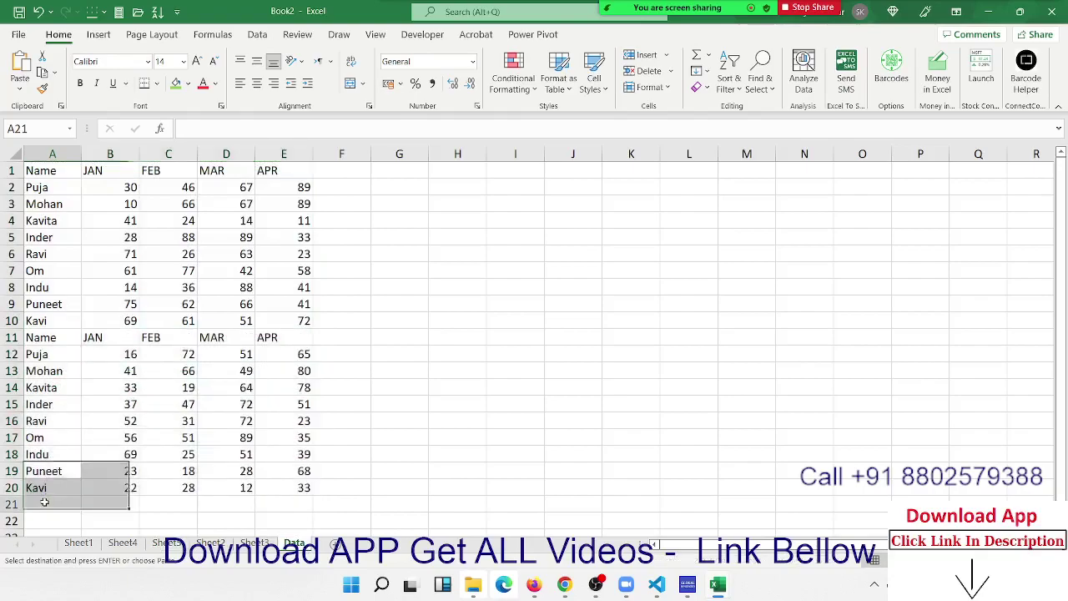
{"action": "key", "text": "ctrl+v"}
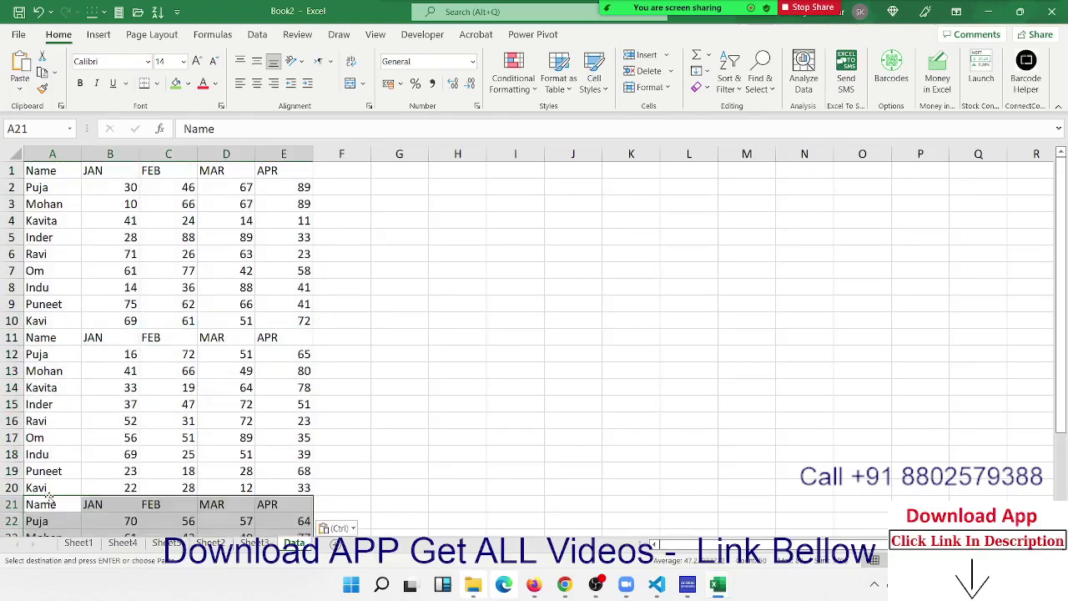
{"action": "key", "text": "ctrl+a"}
{"action": "key", "text": "Delete"}
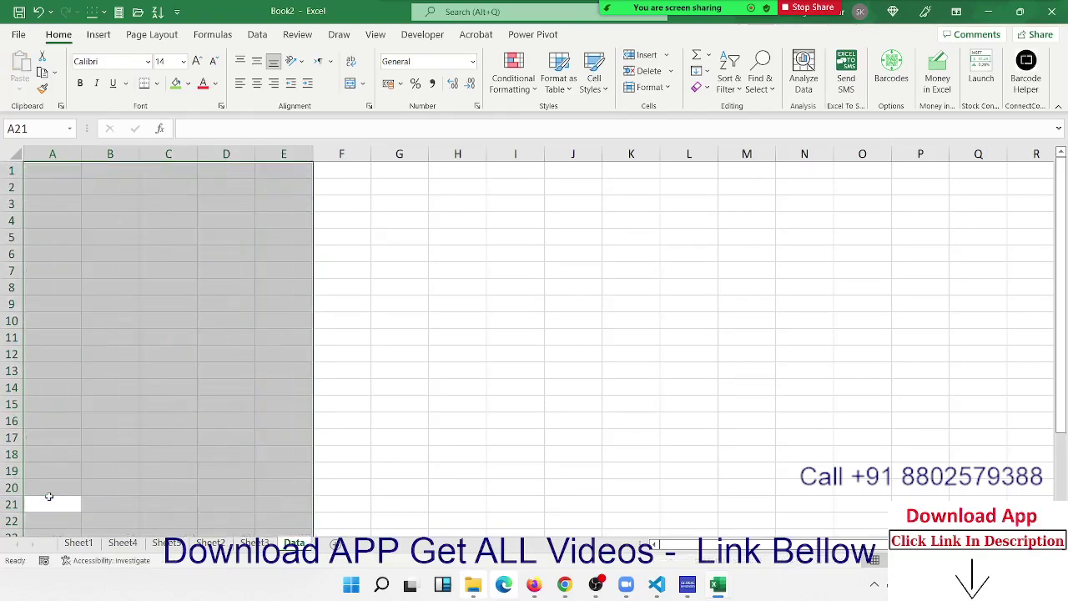
Step: Open the Office Clipboard pane and collect the Sheet1, Sheet4 and Sheet5 tables in it
{"action": "left_click", "coordinate": [114, 281]}
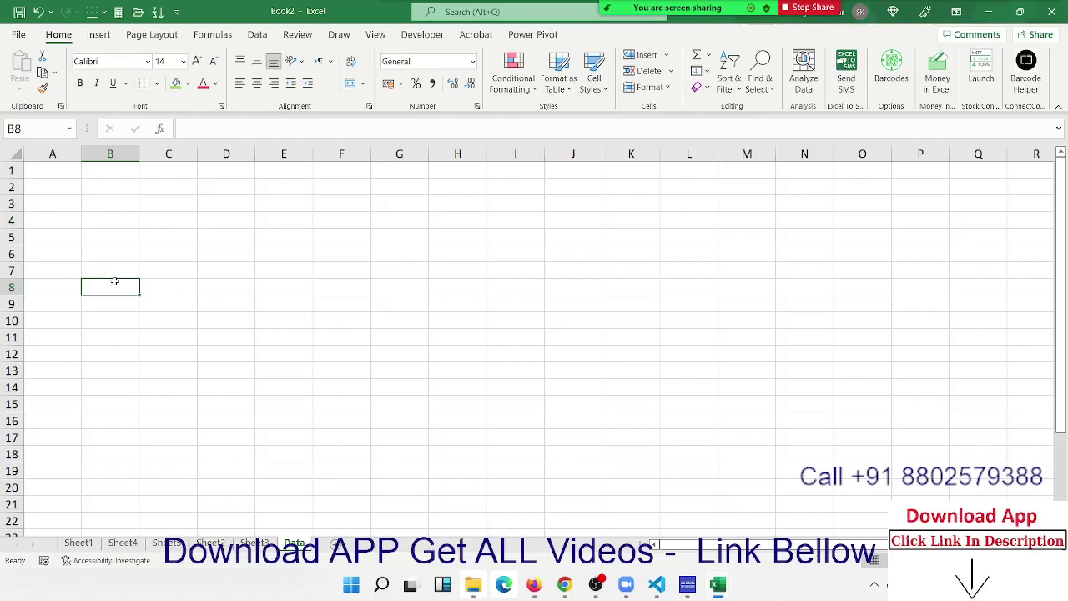
{"action": "left_click", "coordinate": [155, 198]}
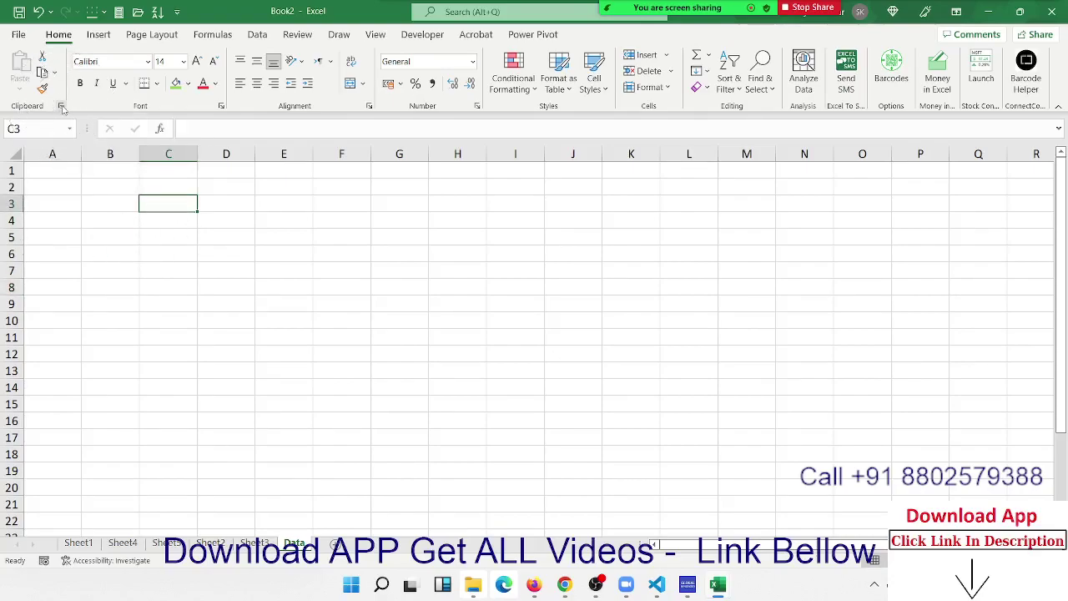
{"action": "left_click", "coordinate": [62, 108]}
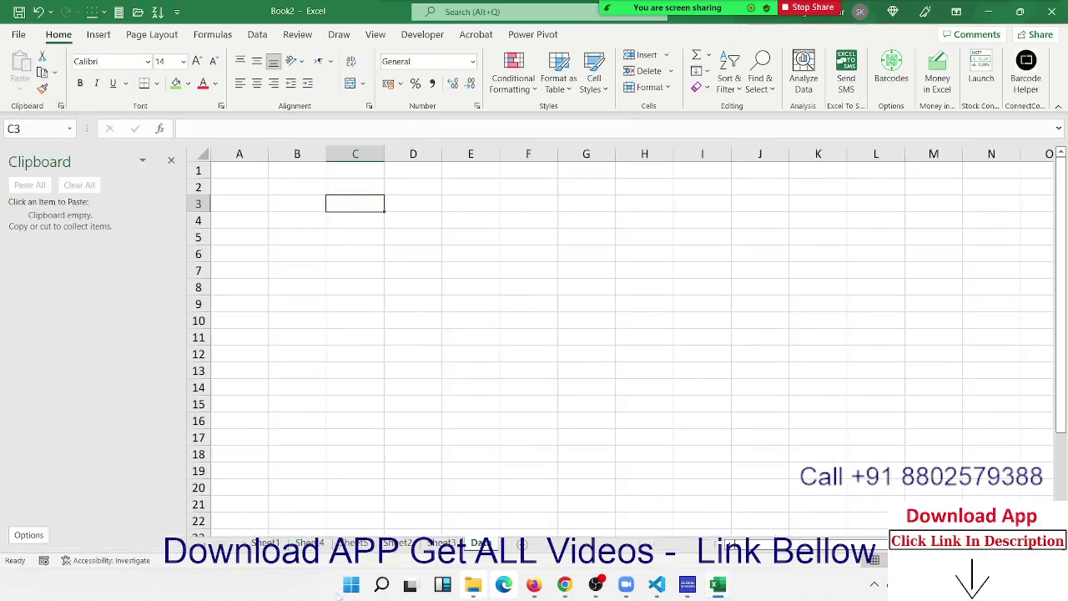
{"action": "left_click", "coordinate": [265, 543]}
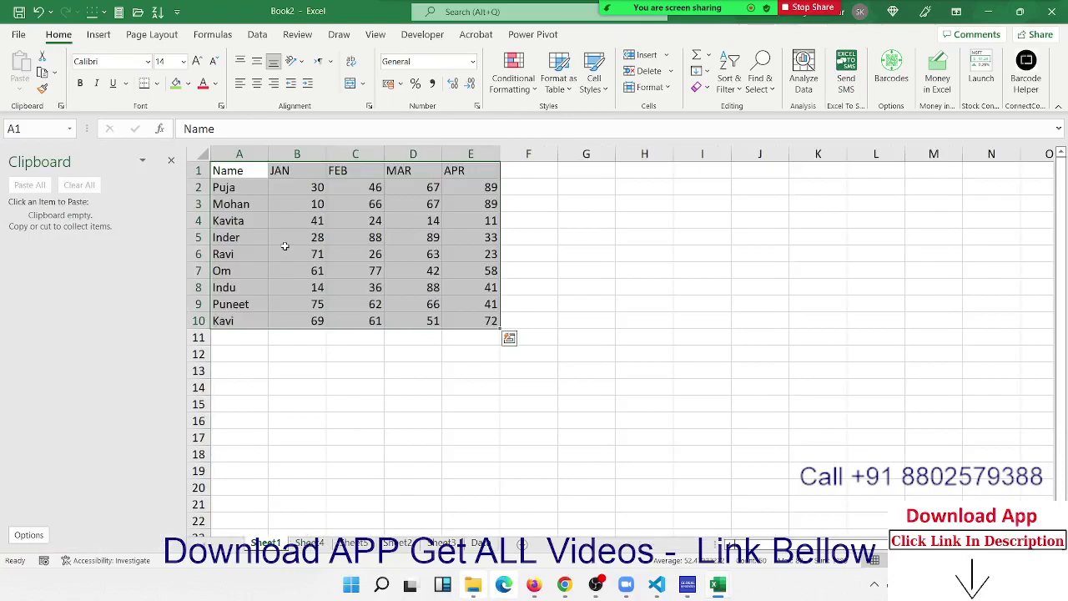
{"action": "key", "text": "ctrl+c"}
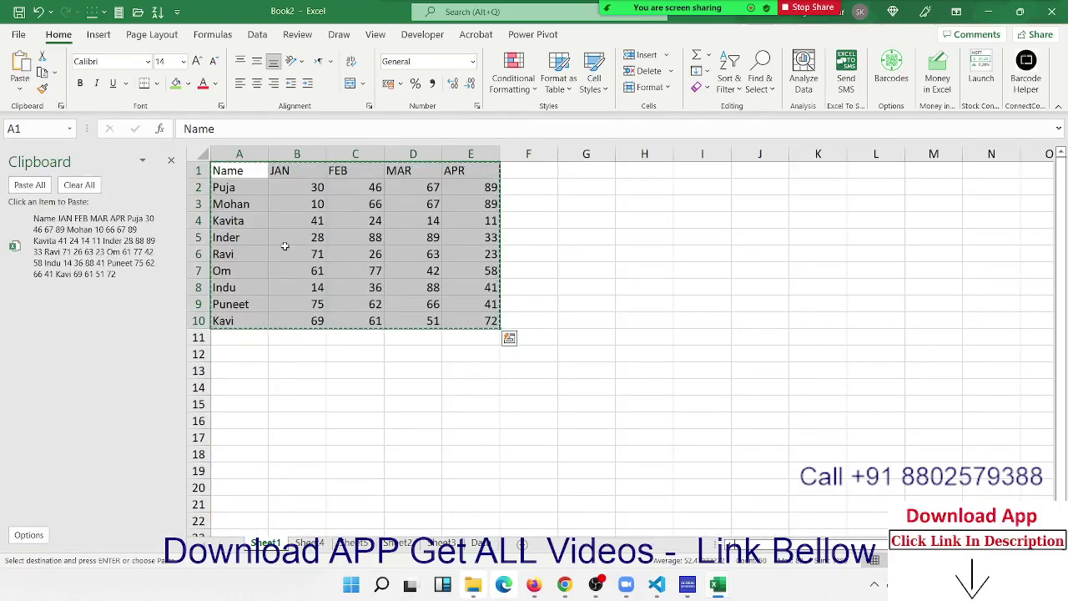
{"action": "left_click", "coordinate": [309, 542]}
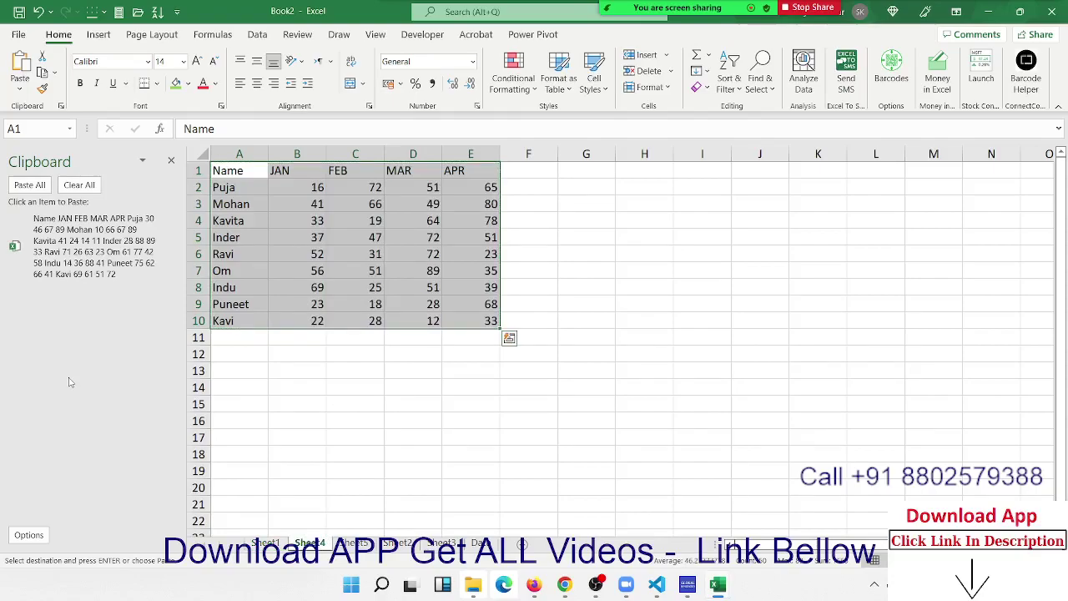
{"action": "key", "text": "ctrl+c"}
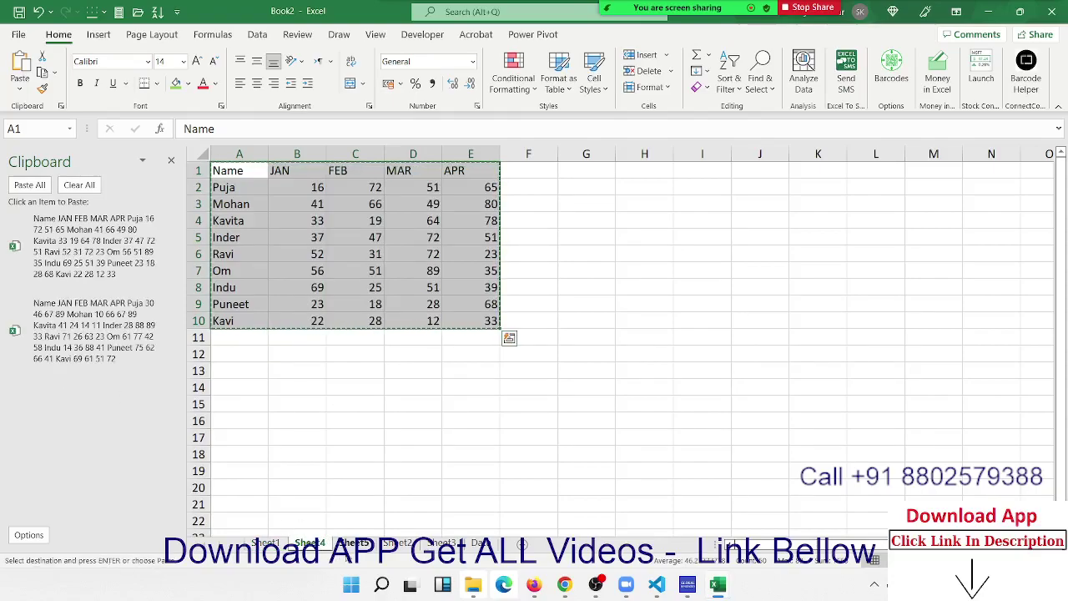
{"action": "left_click", "coordinate": [352, 543]}
{"action": "key", "text": "ctrl+c"}
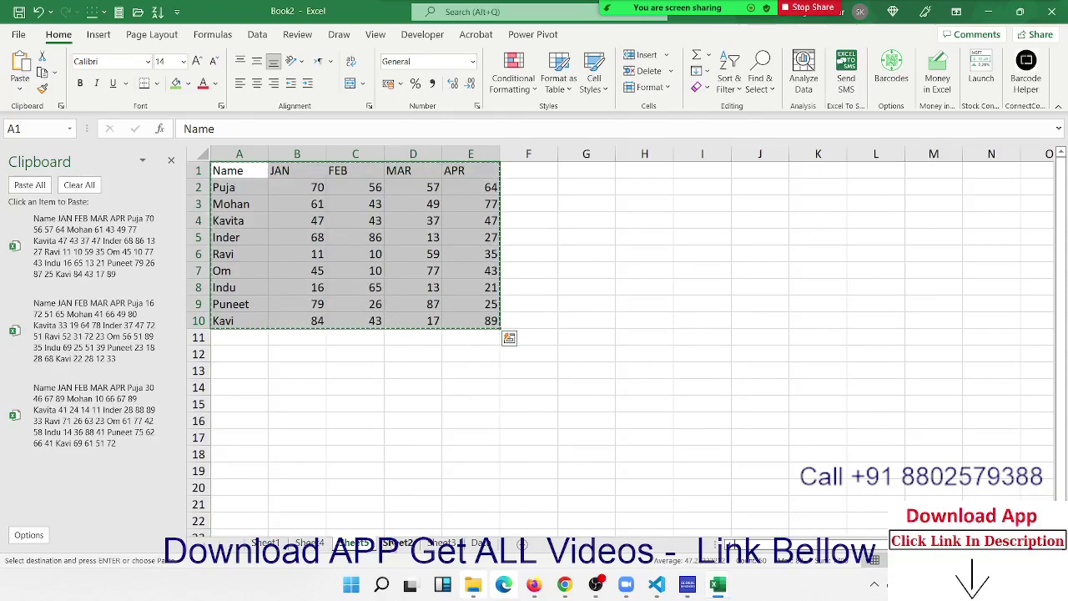
Step: Paste the copied table onto Sheet2 and Sheet3
{"action": "left_click", "coordinate": [397, 544]}
{"action": "key", "text": "ctrl+v"}
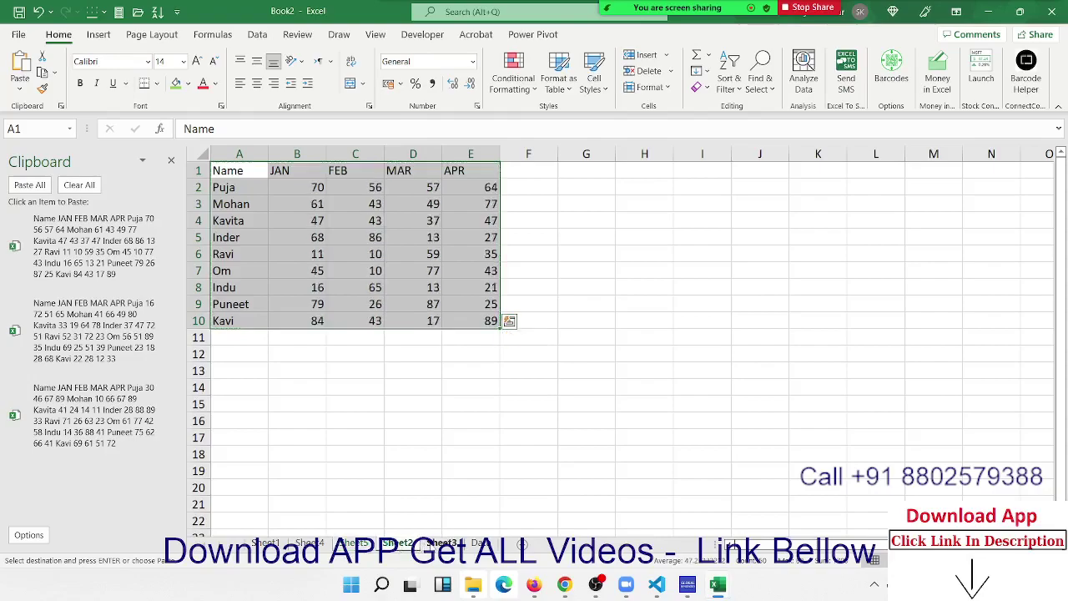
{"action": "left_click", "coordinate": [441, 543]}
{"action": "key", "text": "ctrl+v"}
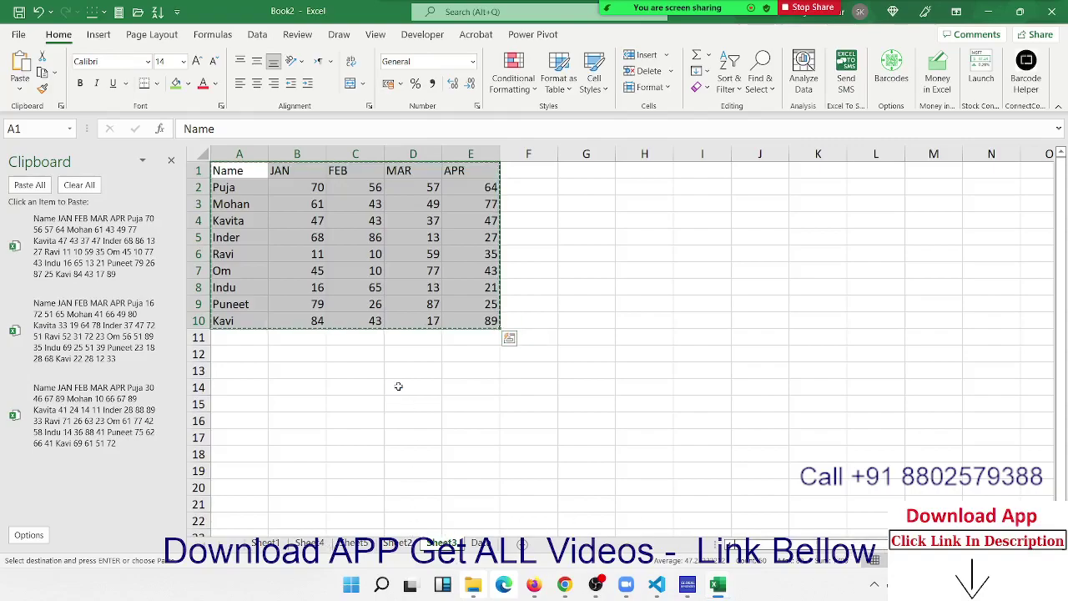
{"action": "left_click", "coordinate": [398, 543]}
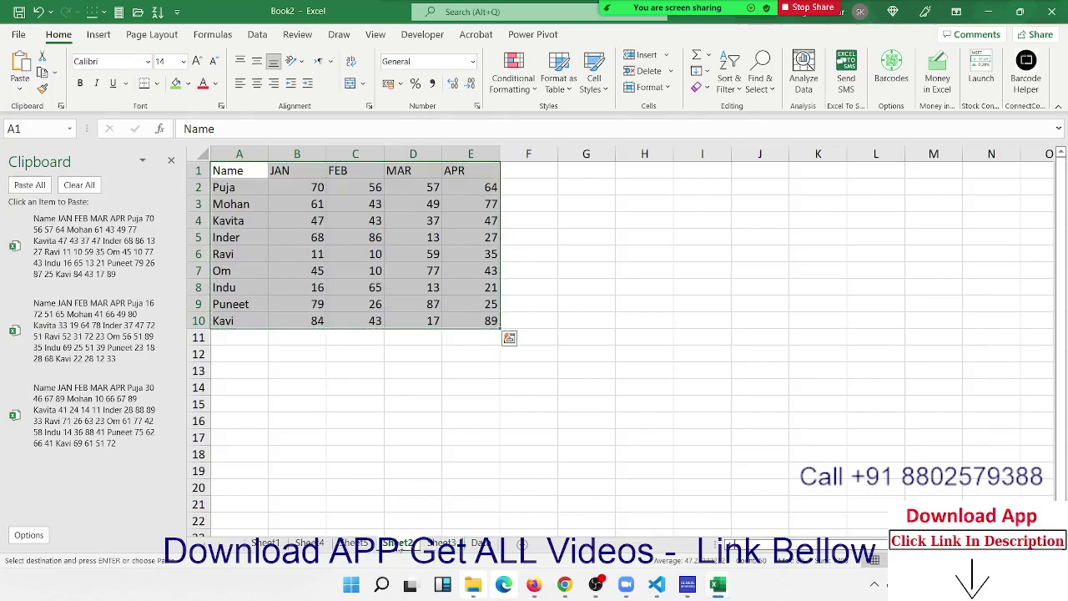
{"action": "left_click", "coordinate": [351, 544]}
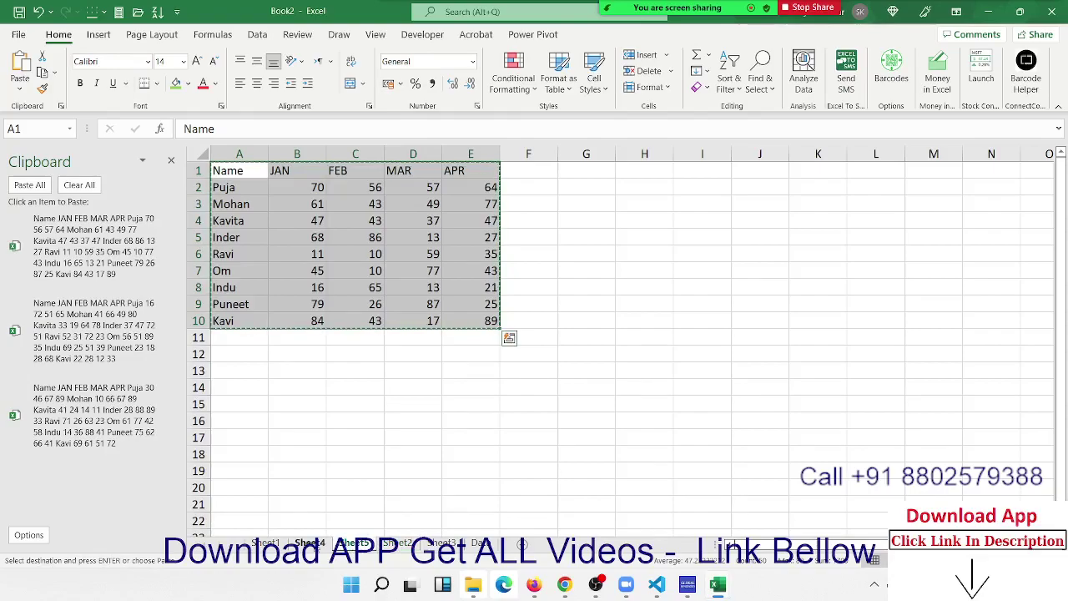
Step: Add the Sheet4 and Sheet1 tables to the clipboard collection again, then return to Data
{"action": "left_click", "coordinate": [310, 544]}
{"action": "key", "text": "ctrl+c"}
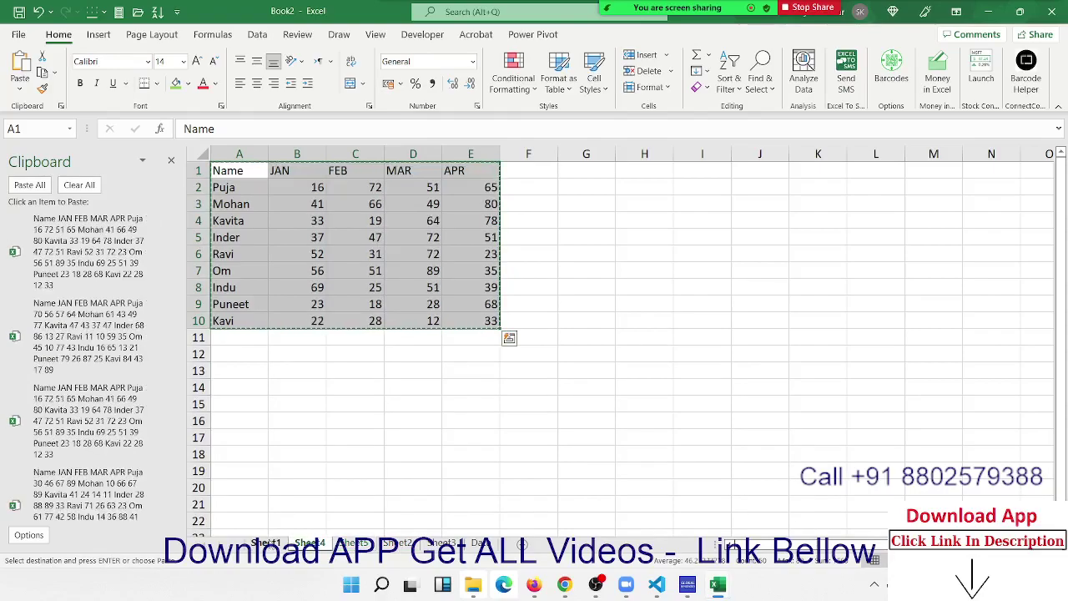
{"action": "left_click", "coordinate": [266, 543]}
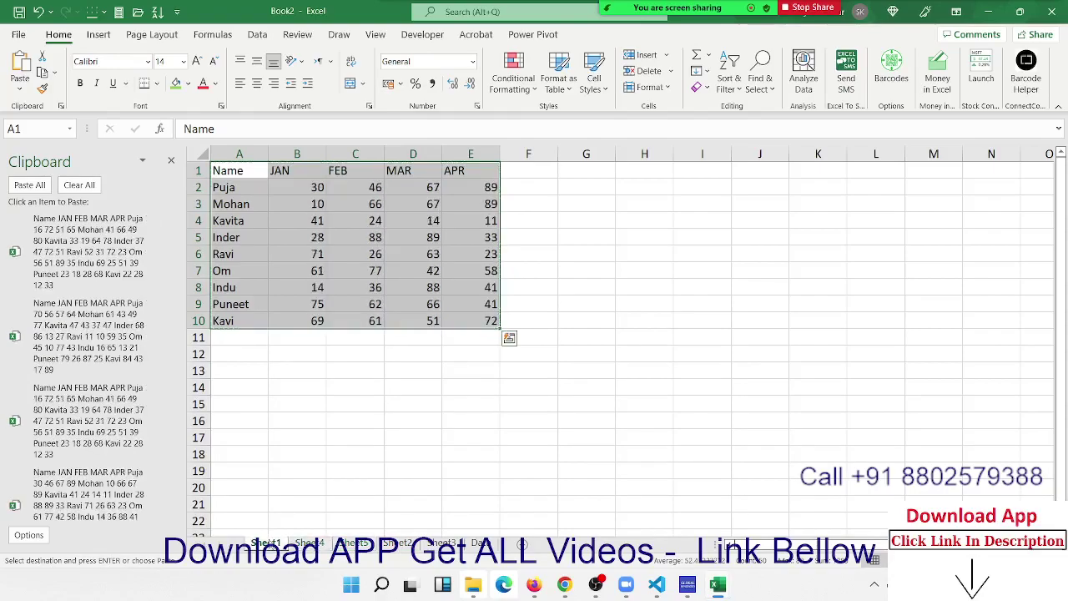
{"action": "key", "text": "ctrl+c"}
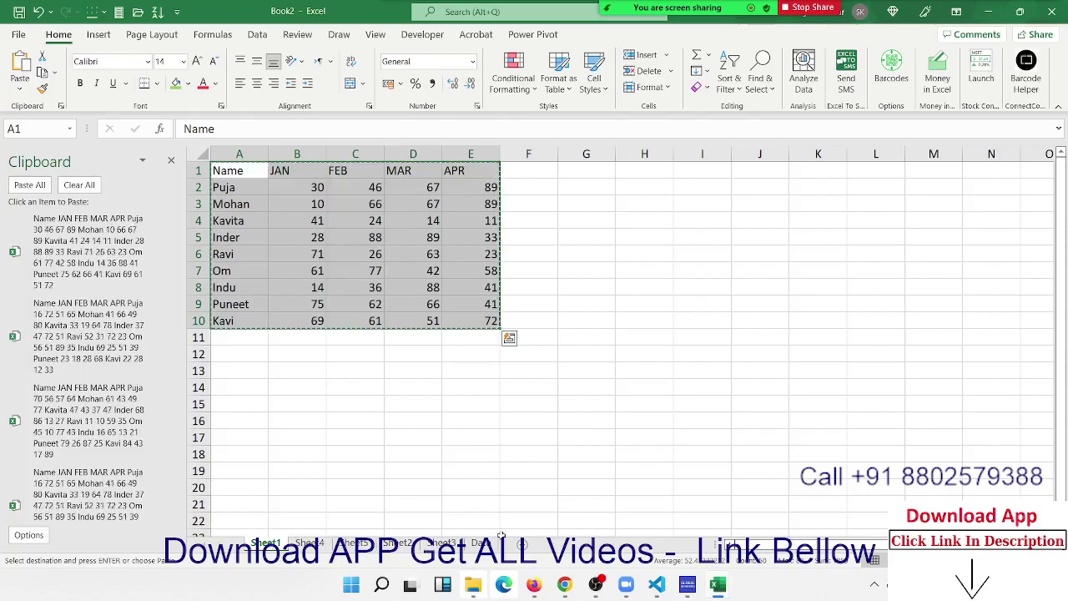
{"action": "left_click", "coordinate": [480, 543]}
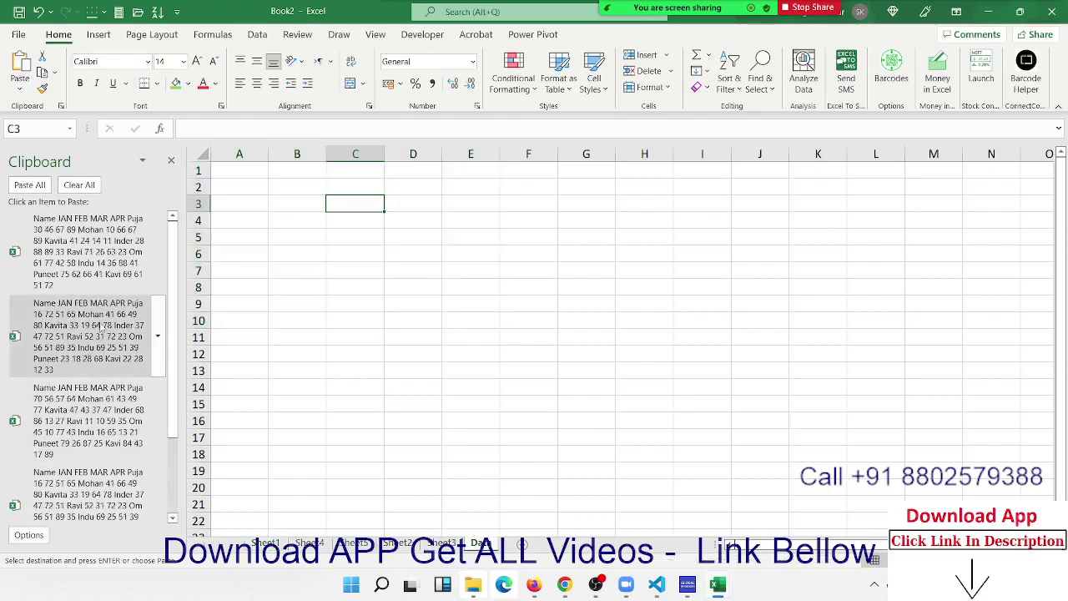
Step: Paste All four clipboard tables from A1 on the Data sheet, then Clear All and close the pane
{"action": "left_click", "coordinate": [243, 176]}
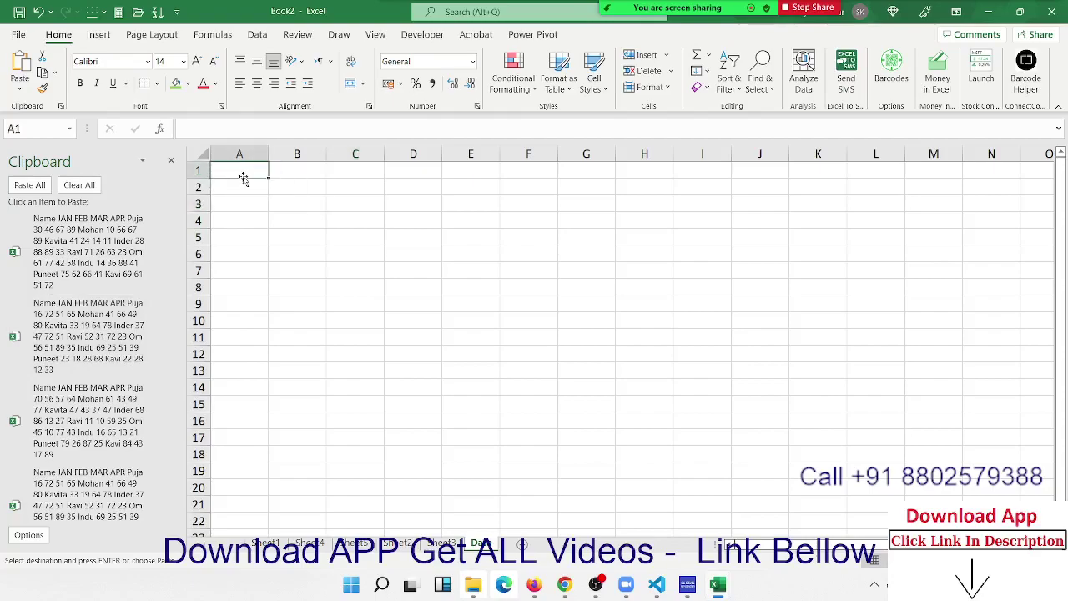
{"action": "left_click", "coordinate": [30, 184]}
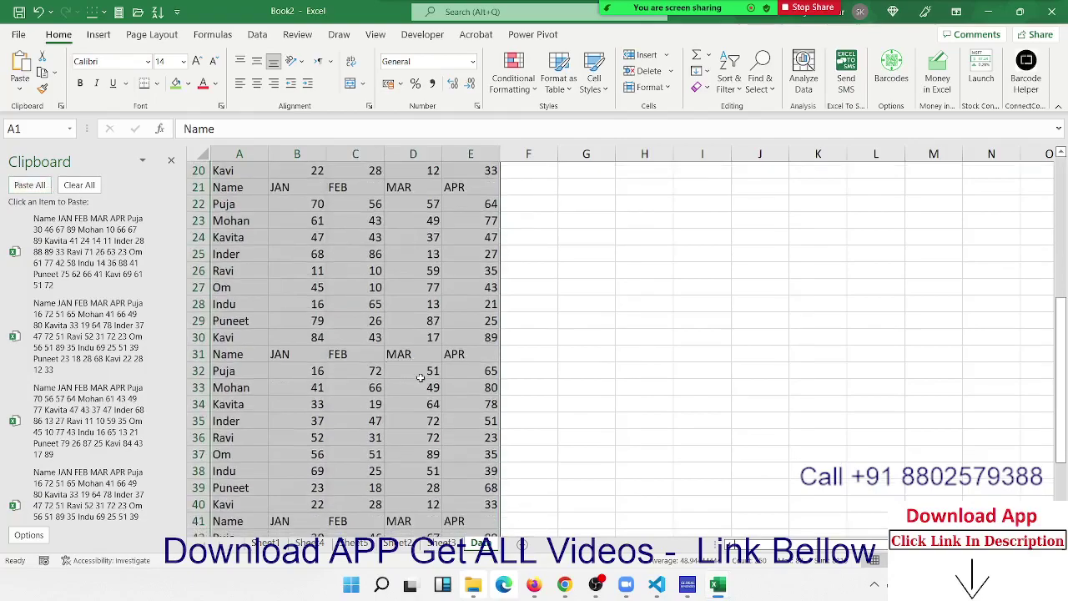
{"action": "scroll", "coordinate": [420, 378], "scroll_direction": "up", "scroll_amount": 7}
{"action": "scroll", "coordinate": [420, 378], "scroll_direction": "down", "scroll_amount": 1}
{"action": "scroll", "coordinate": [421, 378], "scroll_direction": "down", "scroll_amount": 12}
{"action": "scroll", "coordinate": [421, 378], "scroll_direction": "down", "scroll_amount": 17}
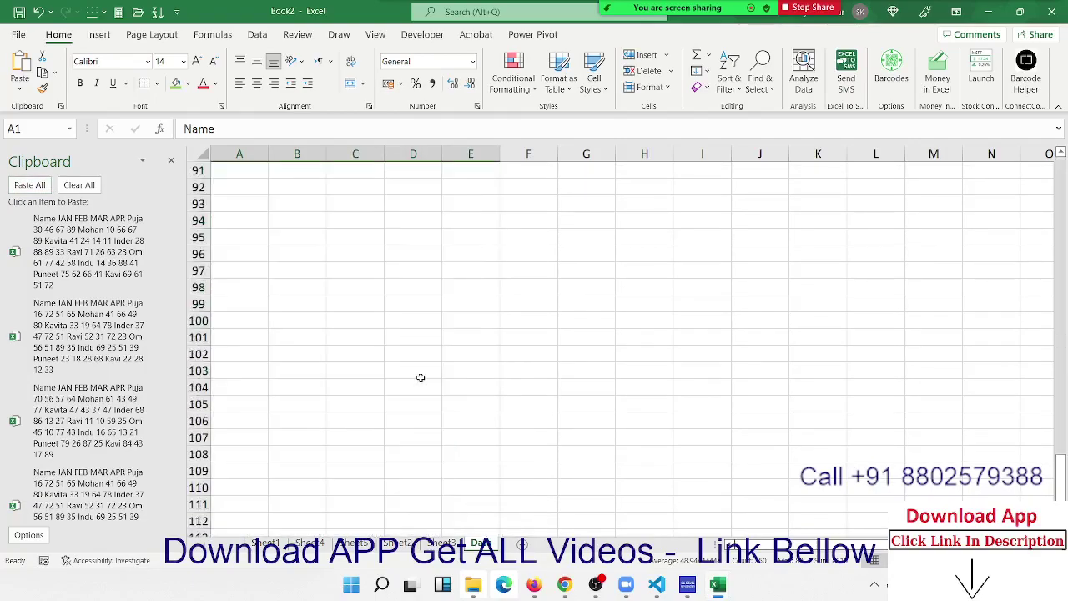
{"action": "scroll", "coordinate": [421, 378], "scroll_direction": "up", "scroll_amount": 20}
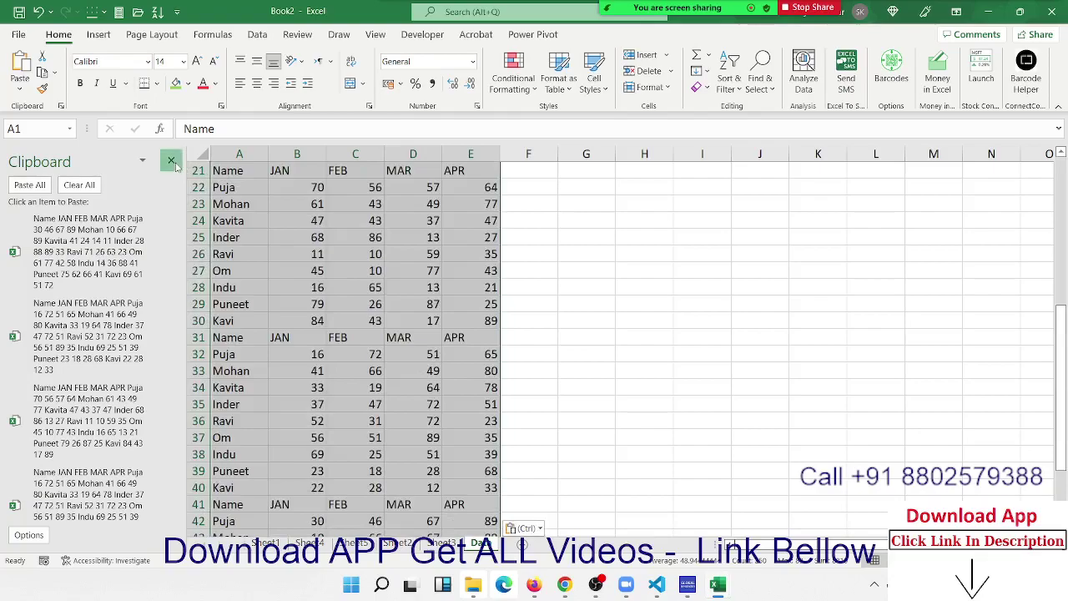
{"action": "left_click", "coordinate": [79, 186]}
{"action": "left_click", "coordinate": [170, 160]}
{"action": "mouse_move", "coordinate": [564, 585]}
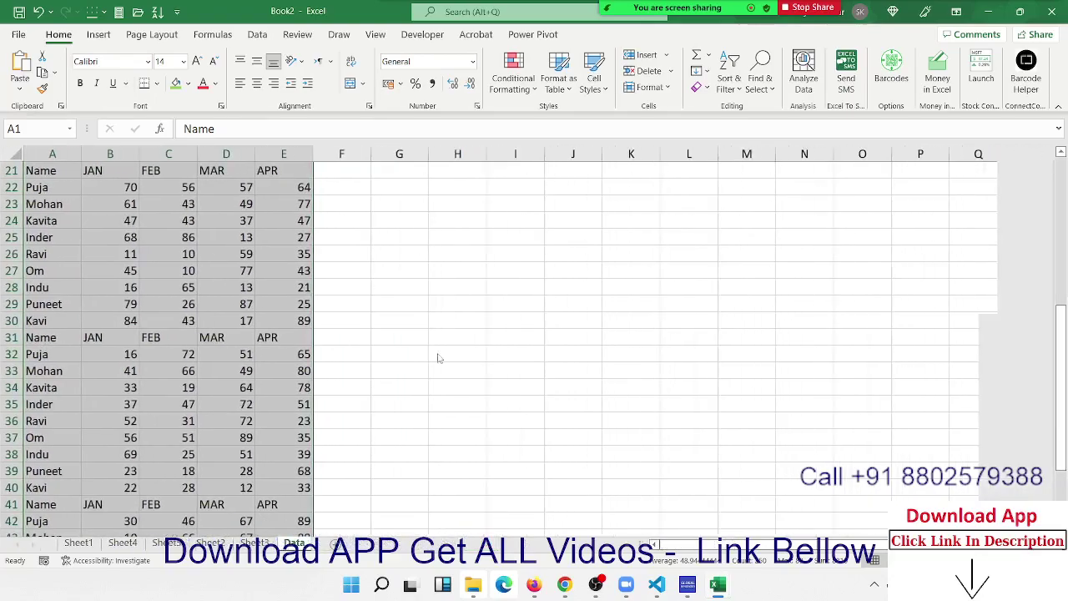
Step: In Chrome, return to the Google homepage and search for 'excel classes'
{"action": "left_click", "coordinate": [565, 588]}
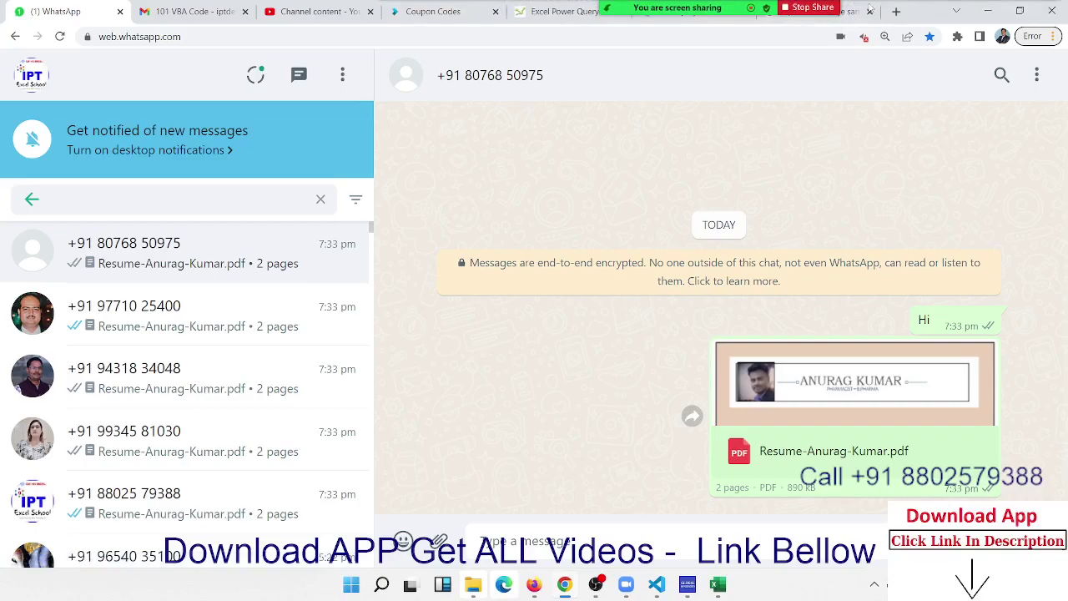
{"action": "left_click", "coordinate": [849, 10]}
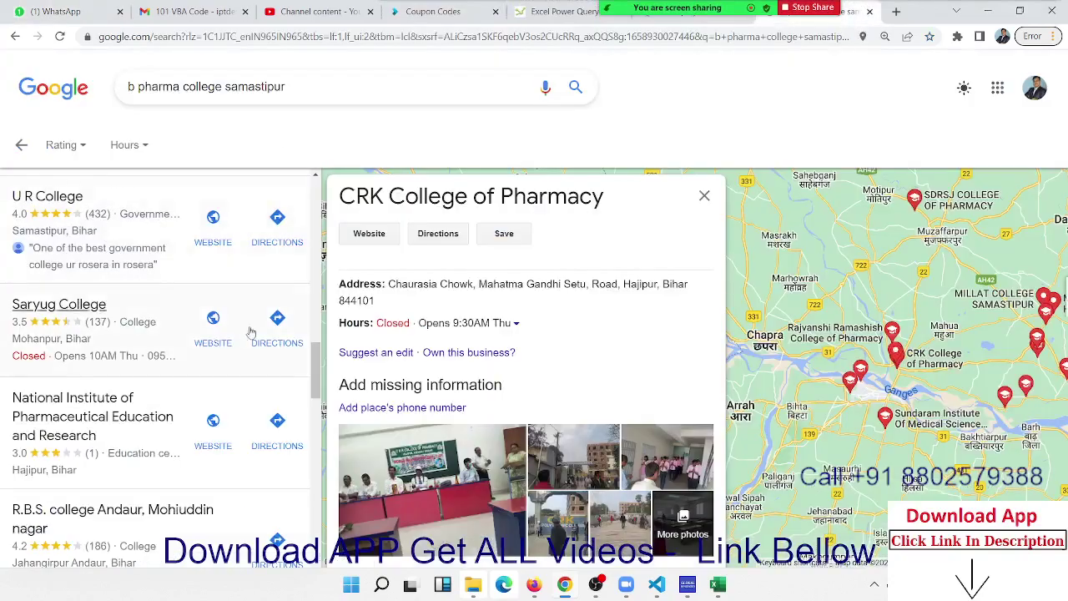
{"action": "scroll", "coordinate": [250, 332], "scroll_direction": "down", "scroll_amount": 5}
{"action": "scroll", "coordinate": [257, 332], "scroll_direction": "up", "scroll_amount": 5}
{"action": "left_click", "coordinate": [16, 146]}
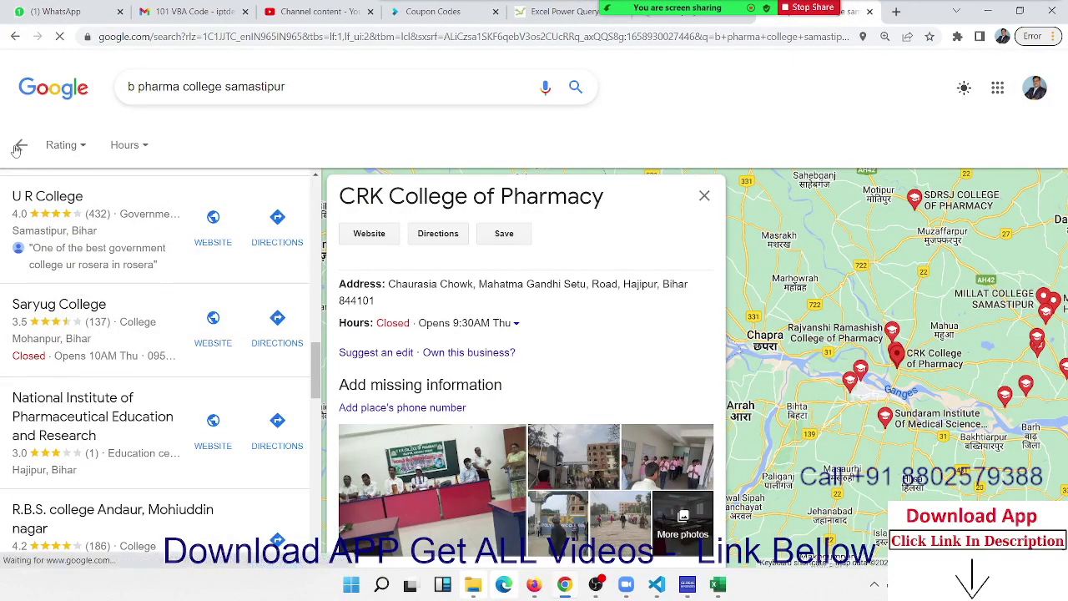
{"action": "left_click", "coordinate": [48, 107]}
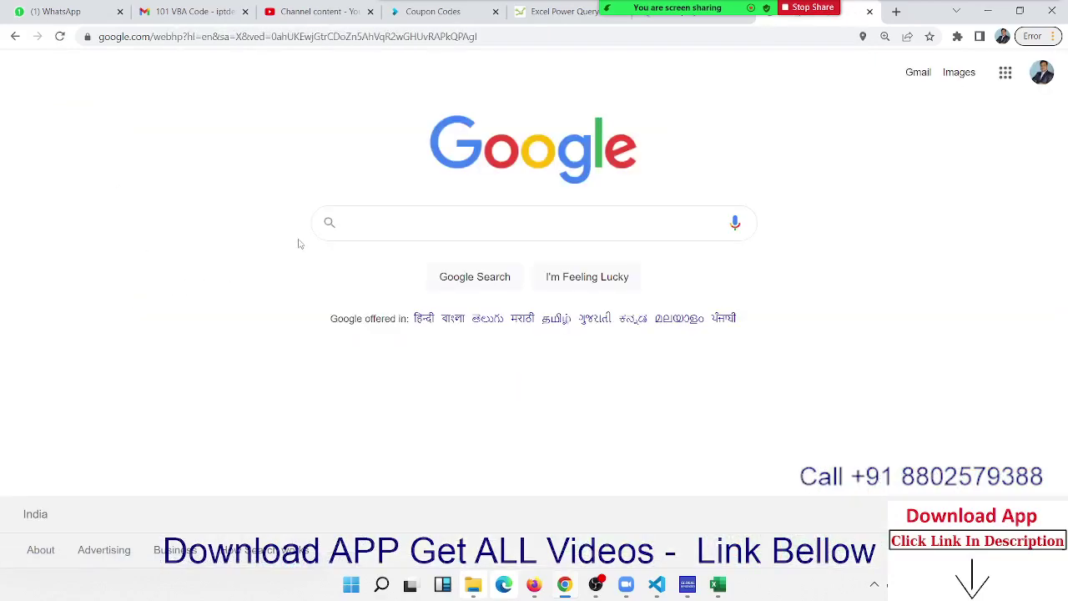
{"action": "type", "text": "excel c"}
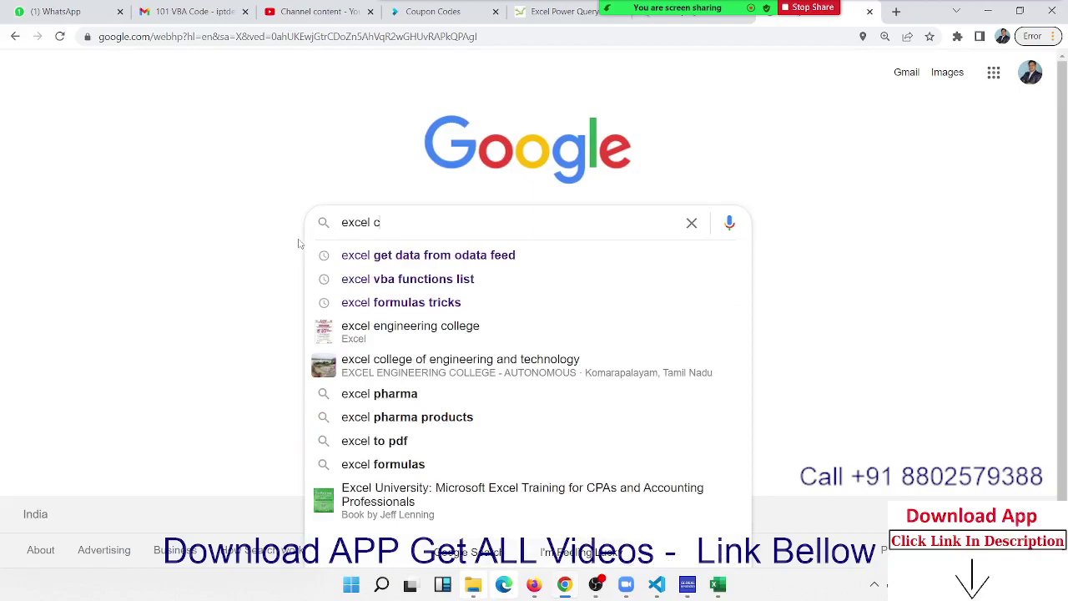
{"action": "type", "text": "la"}
{"action": "key", "text": "Down"}
{"action": "key", "text": "Down"}
{"action": "key", "text": "Return"}
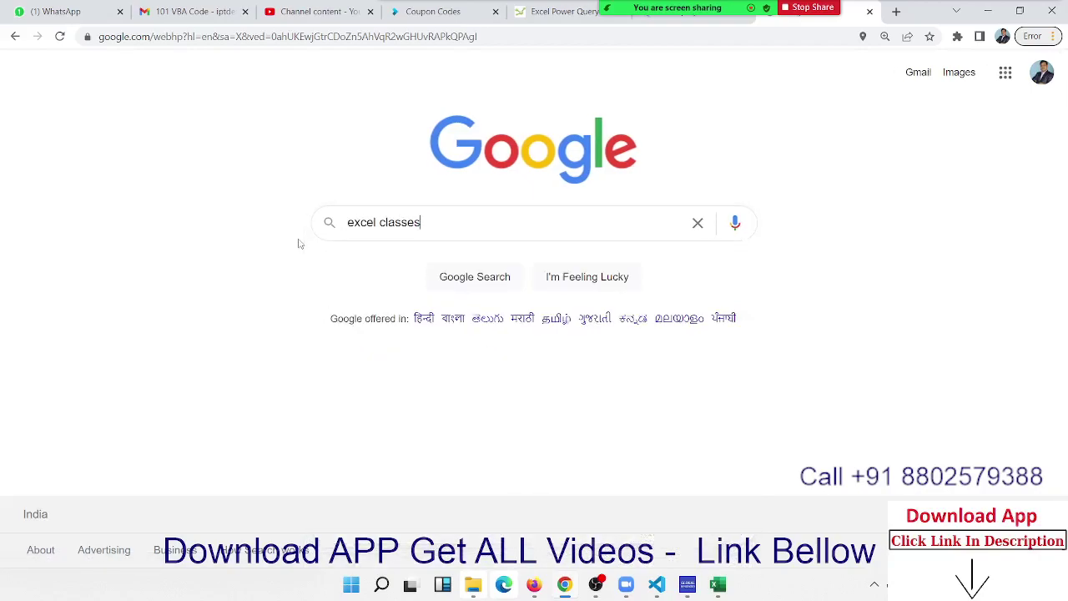
Step: Mute all participants from the meeting's participants list, then close the list
{"action": "left_click", "coordinate": [596, 8]}
{"action": "mouse_move", "coordinate": [534, 280]}
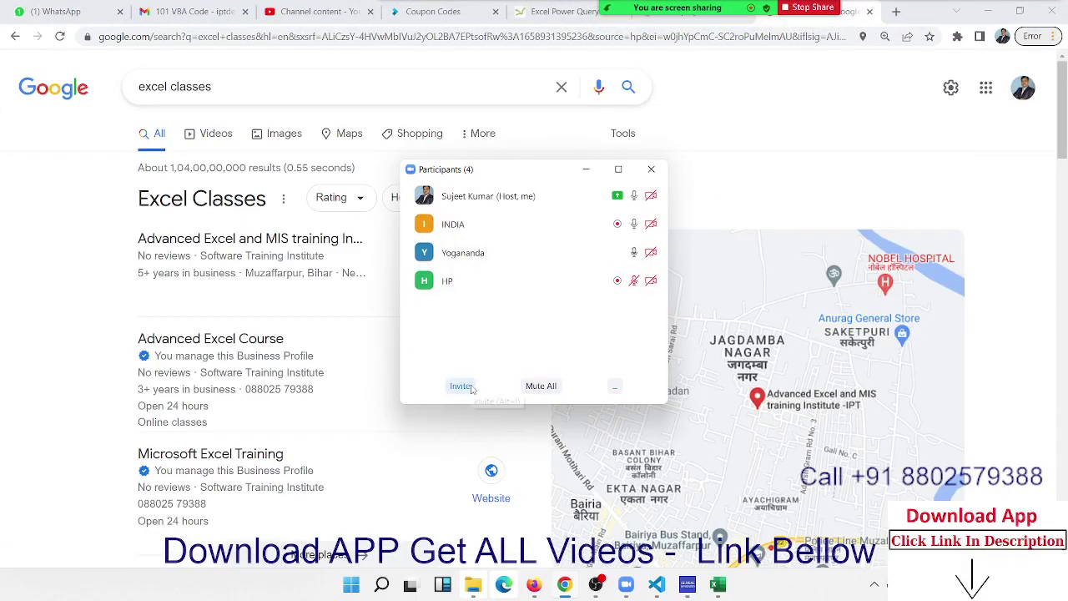
{"action": "left_click", "coordinate": [541, 386]}
{"action": "left_click", "coordinate": [612, 326]}
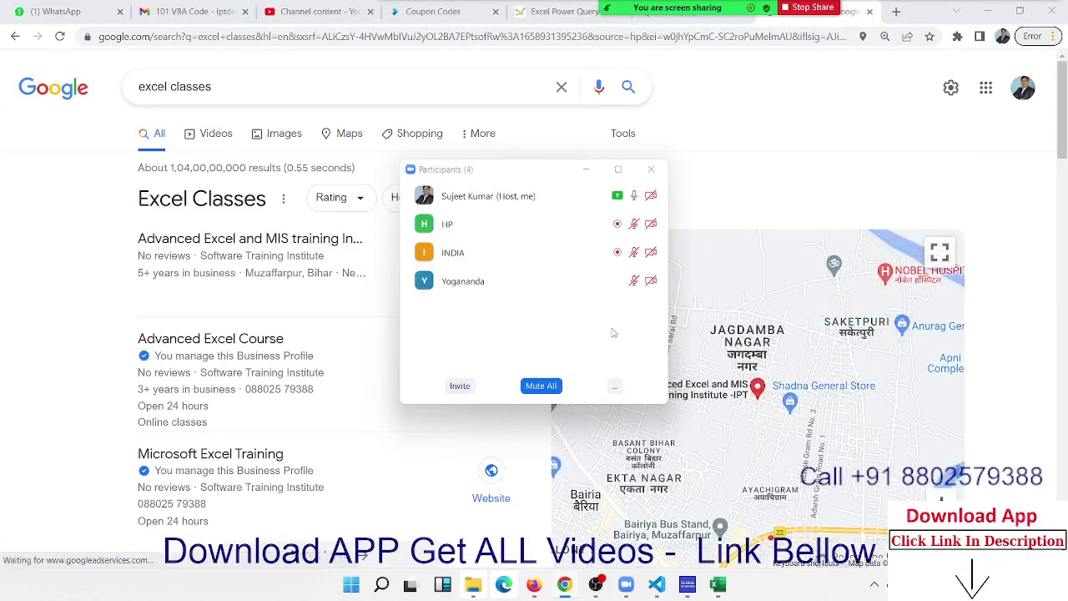
{"action": "scroll", "coordinate": [45, 303], "scroll_direction": "down", "scroll_amount": 2}
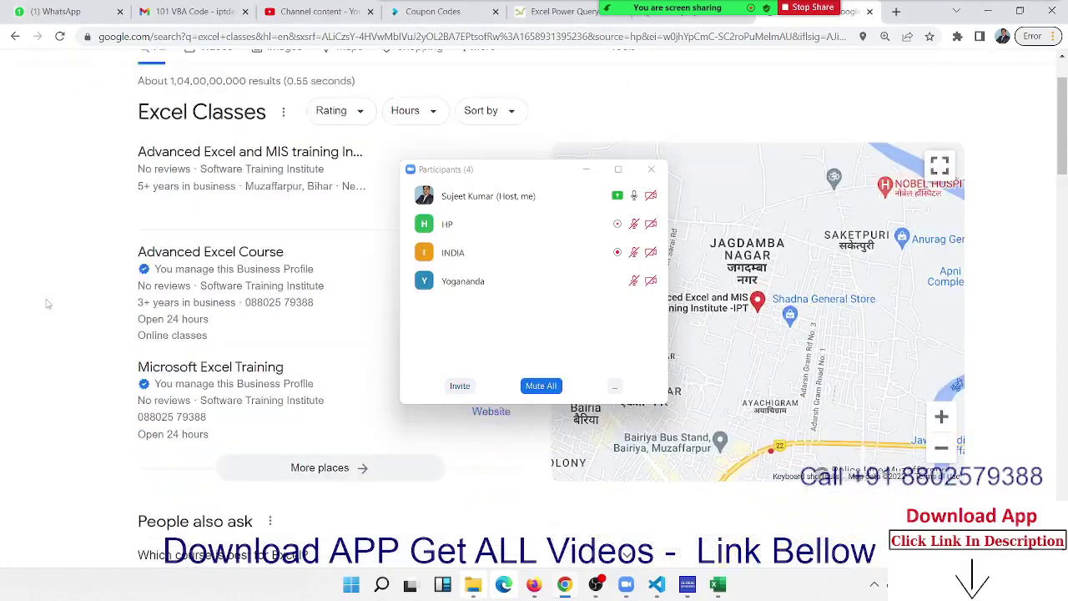
{"action": "scroll", "coordinate": [45, 303], "scroll_direction": "down", "scroll_amount": 8}
{"action": "scroll", "coordinate": [45, 303], "scroll_direction": "up", "scroll_amount": 10}
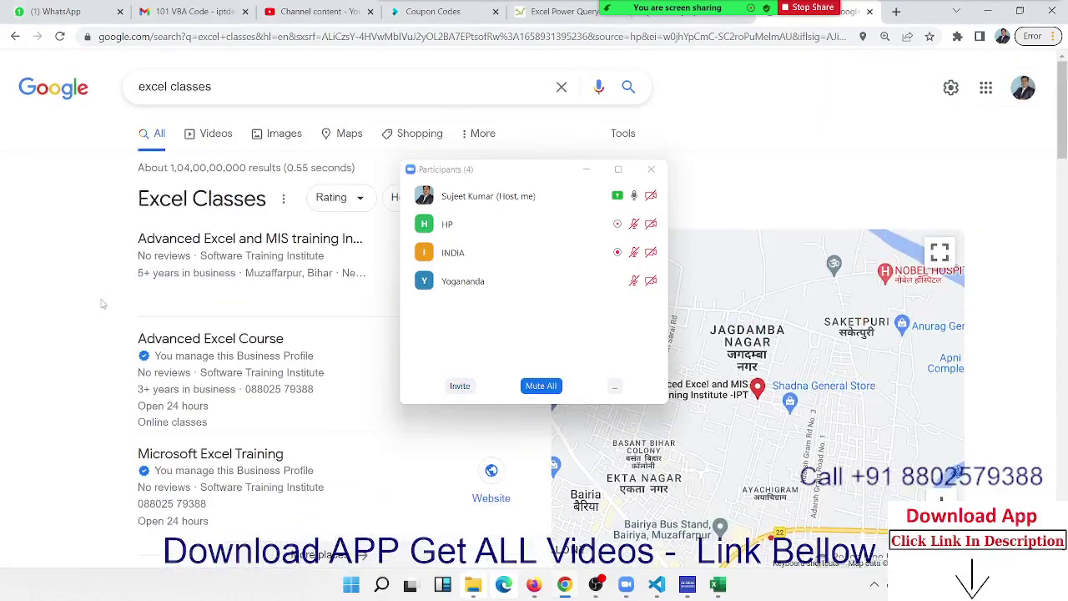
{"action": "left_click", "coordinate": [656, 171]}
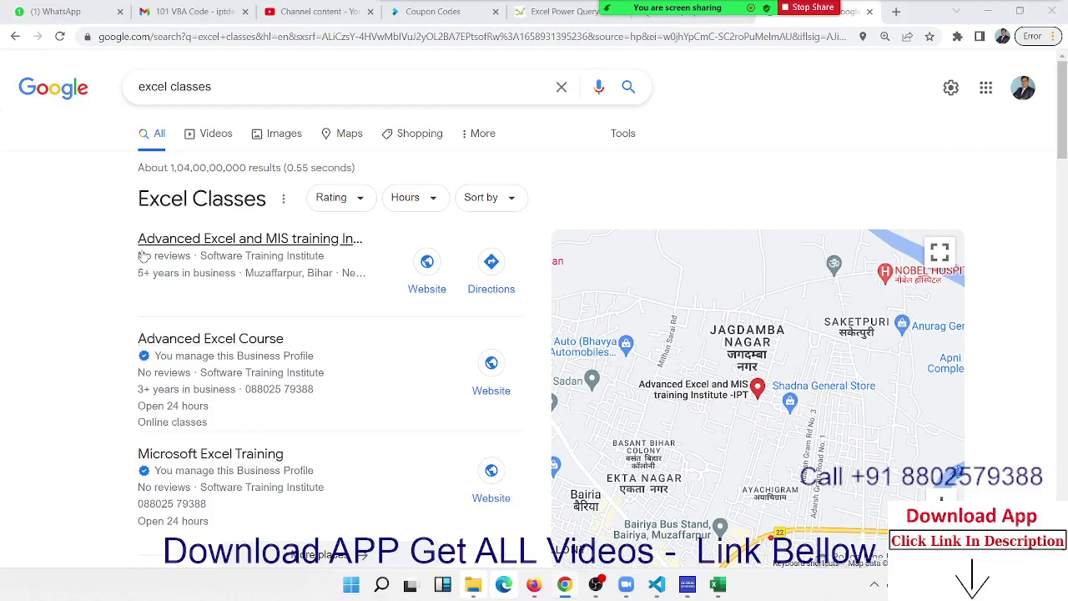
Step: Copy five result titles in turn: first business listing, Advanced Excel Course, Microsoft Support, edX, Coursera
{"action": "left_click_drag", "start_coordinate": [126, 243], "coordinate": [345, 251]}
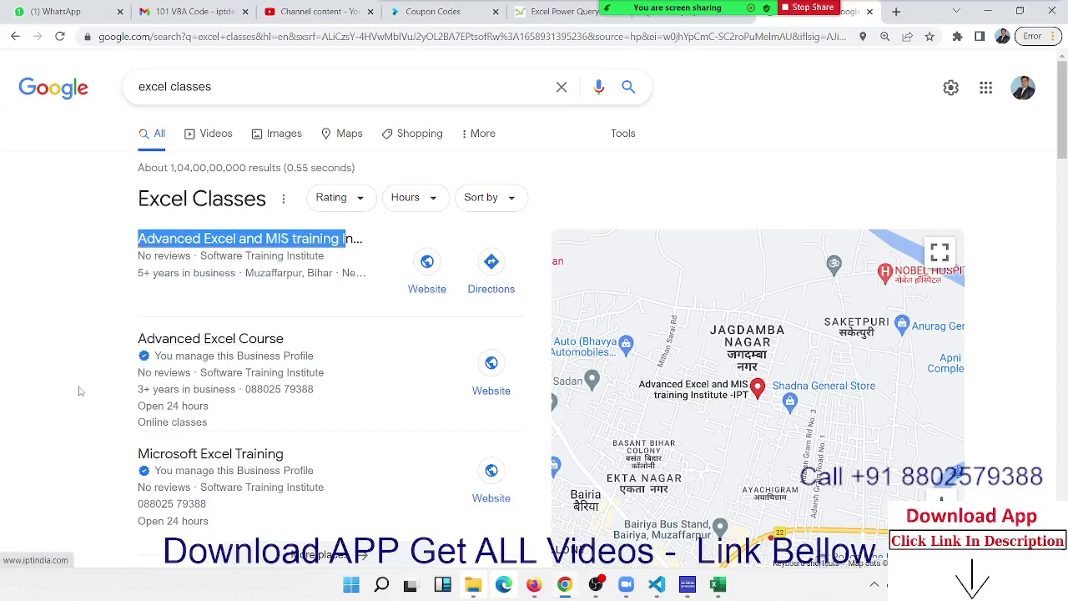
{"action": "left_click", "coordinate": [109, 399]}
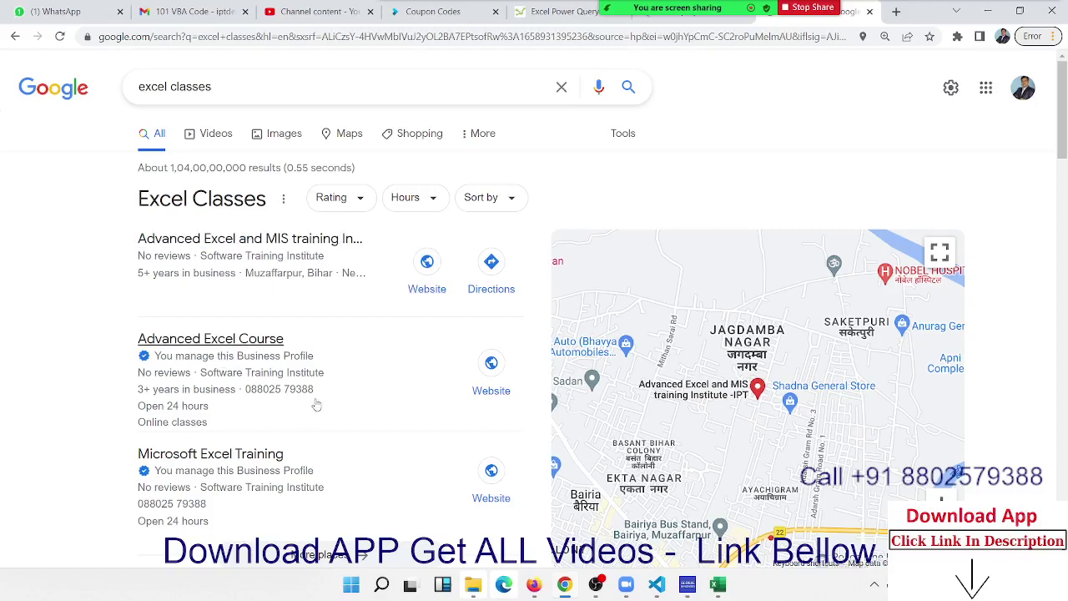
{"action": "left_click_drag", "start_coordinate": [107, 345], "coordinate": [294, 348]}
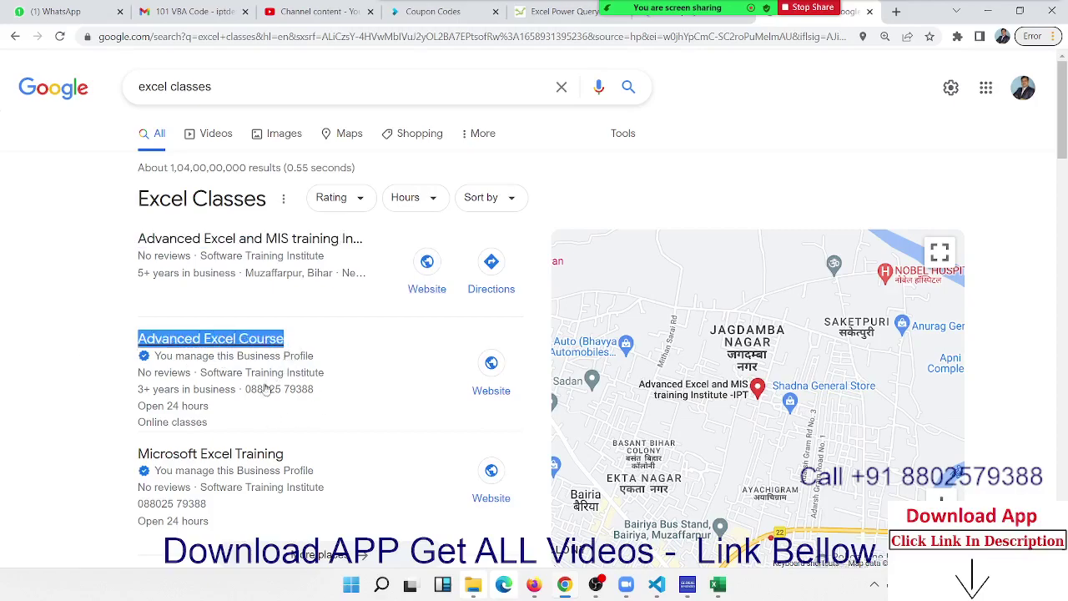
{"action": "scroll", "coordinate": [98, 447], "scroll_direction": "down", "scroll_amount": 1}
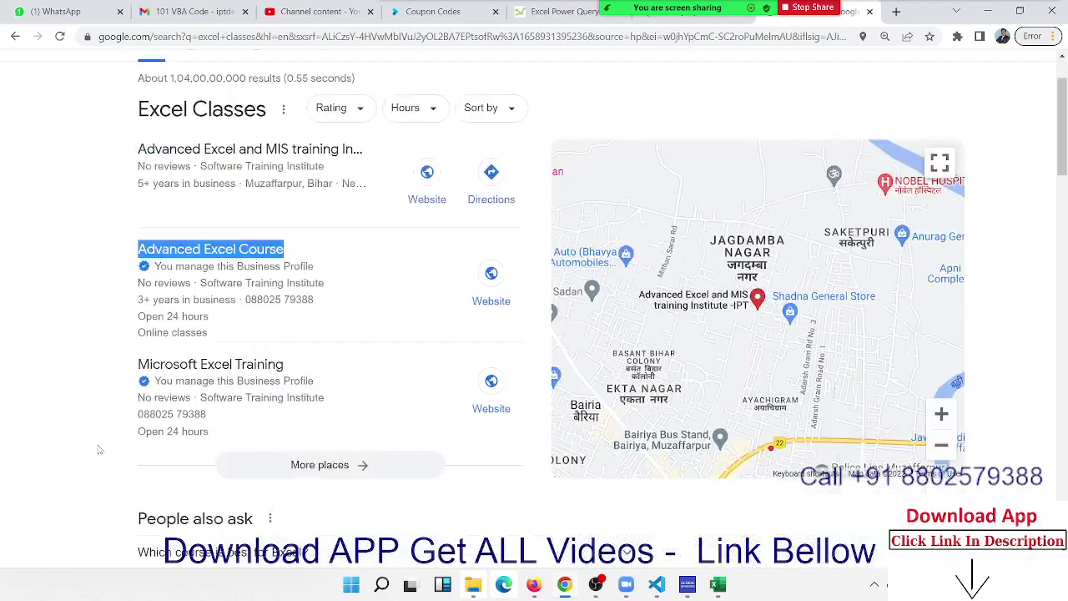
{"action": "scroll", "coordinate": [123, 383], "scroll_direction": "down", "scroll_amount": 4}
{"action": "scroll", "coordinate": [125, 334], "scroll_direction": "down", "scroll_amount": 3}
{"action": "scroll", "coordinate": [119, 355], "scroll_direction": "down", "scroll_amount": 5}
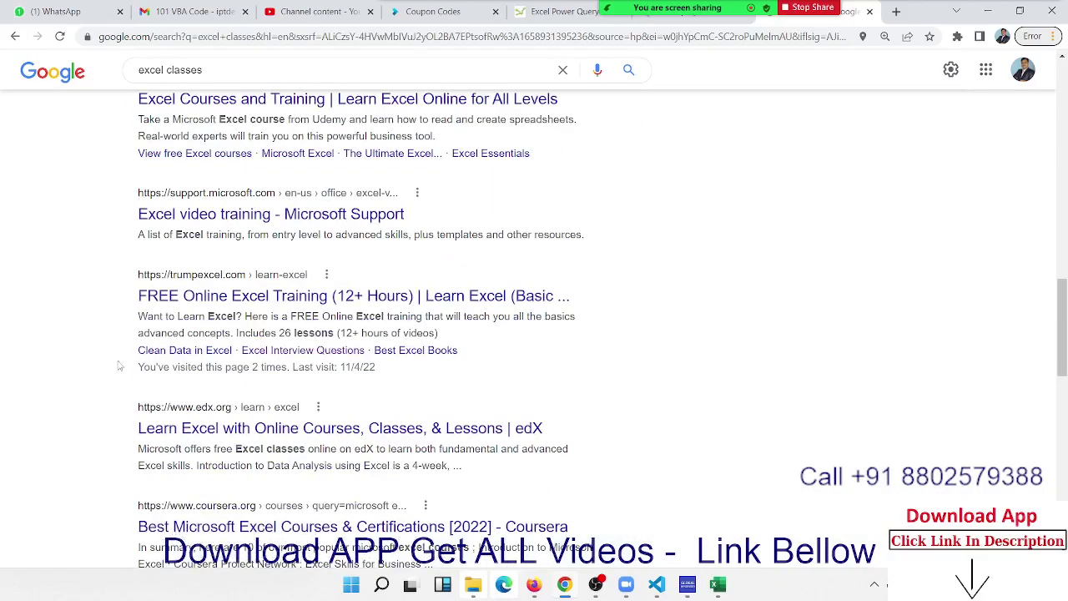
{"action": "left_click_drag", "start_coordinate": [134, 215], "coordinate": [404, 216]}
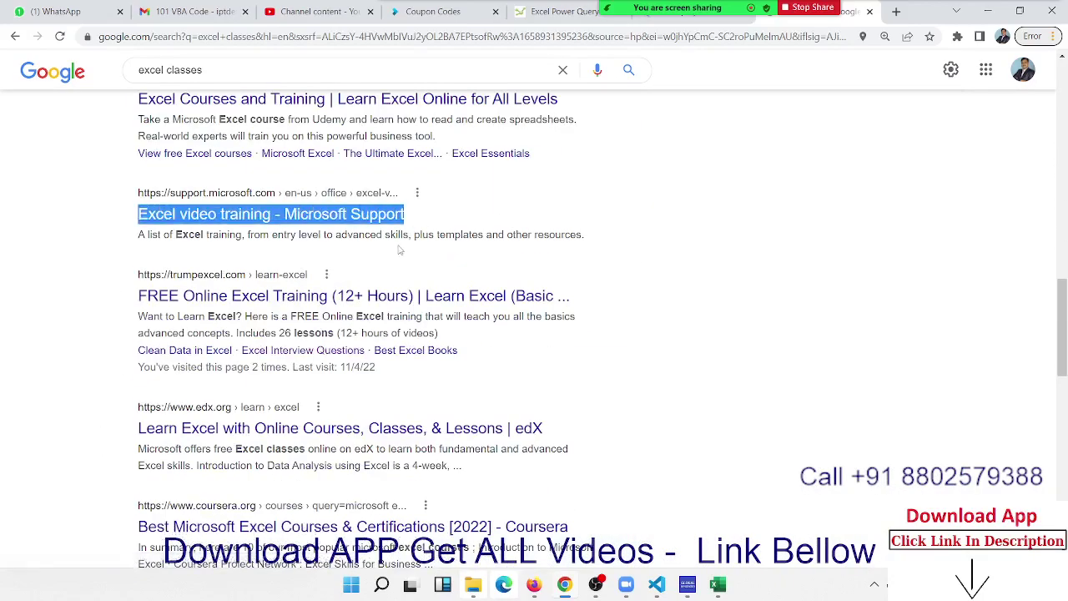
{"action": "left_click_drag", "start_coordinate": [133, 428], "coordinate": [615, 441]}
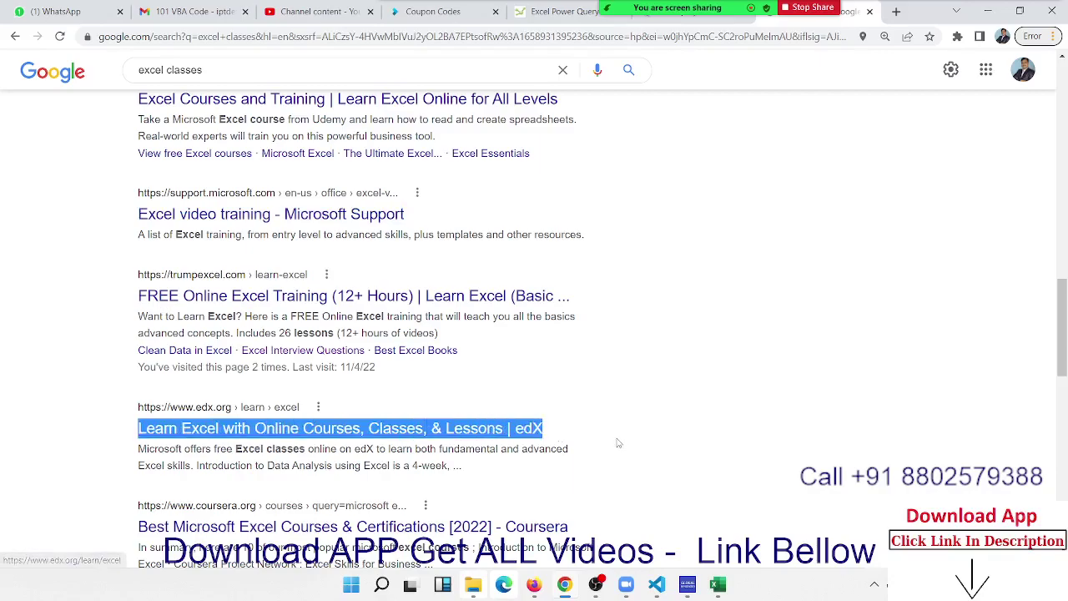
{"action": "left_click_drag", "start_coordinate": [133, 526], "coordinate": [599, 527]}
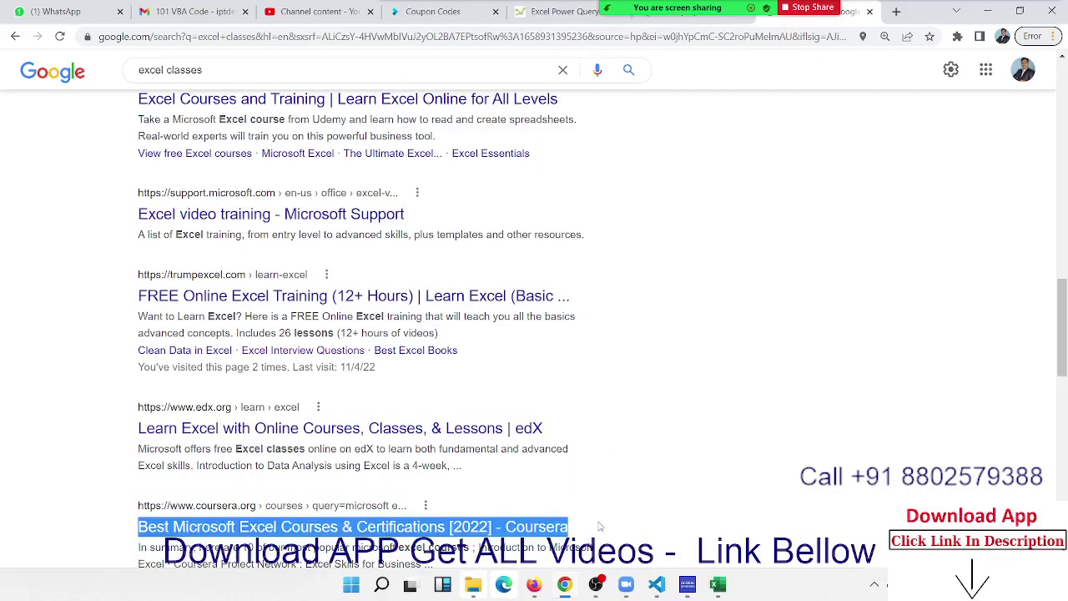
Step: In Book2, Paste All five clipboard titles into I21:I25, then Clear All clipboard items
{"action": "key", "text": "alt+Tab"}
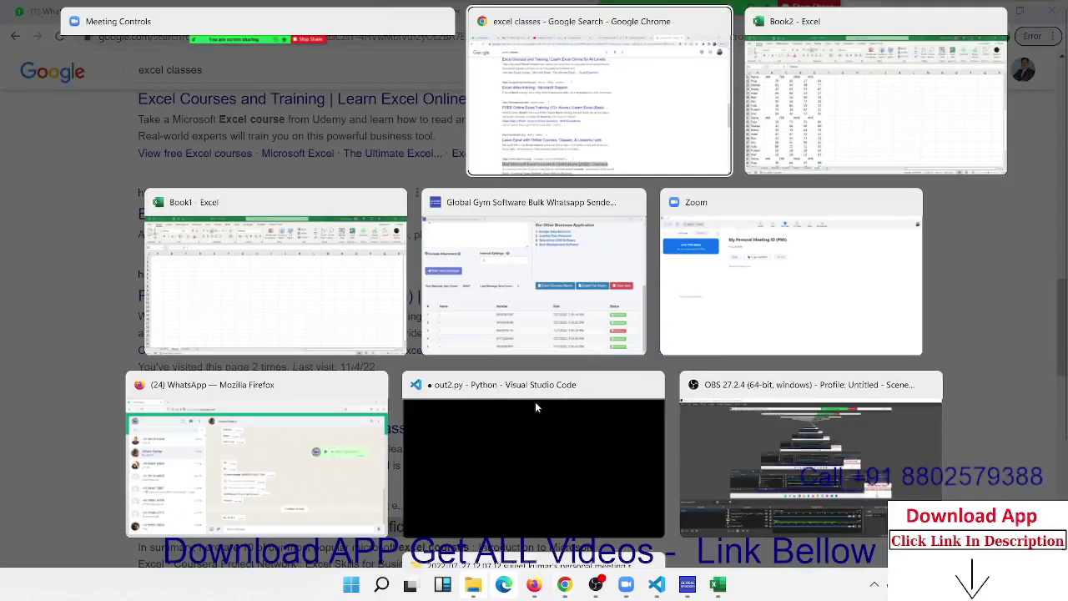
{"action": "left_click", "coordinate": [522, 174]}
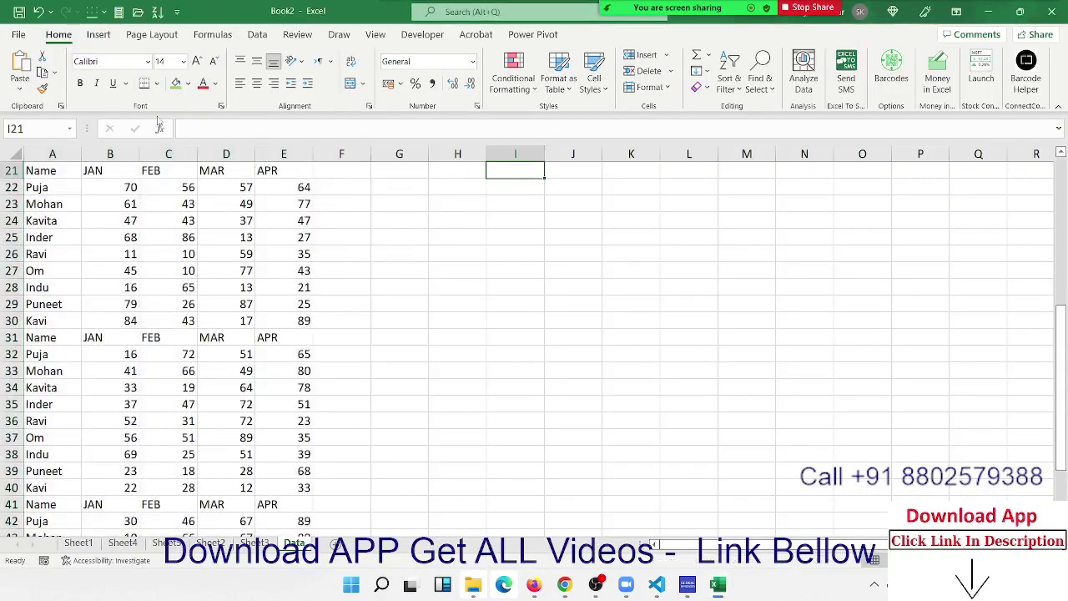
{"action": "left_click", "coordinate": [60, 106]}
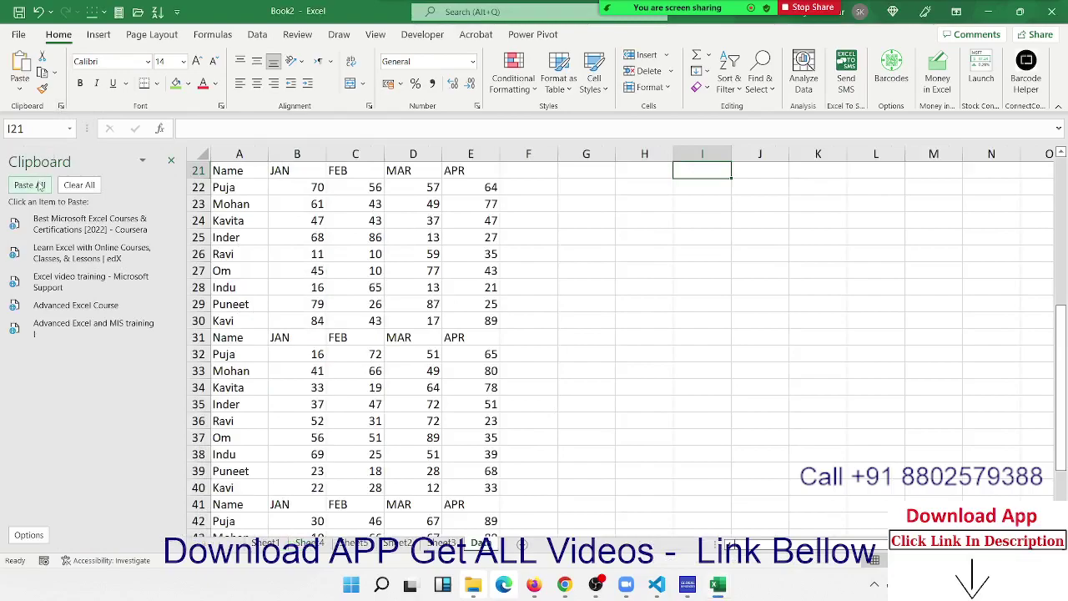
{"action": "left_click", "coordinate": [39, 185]}
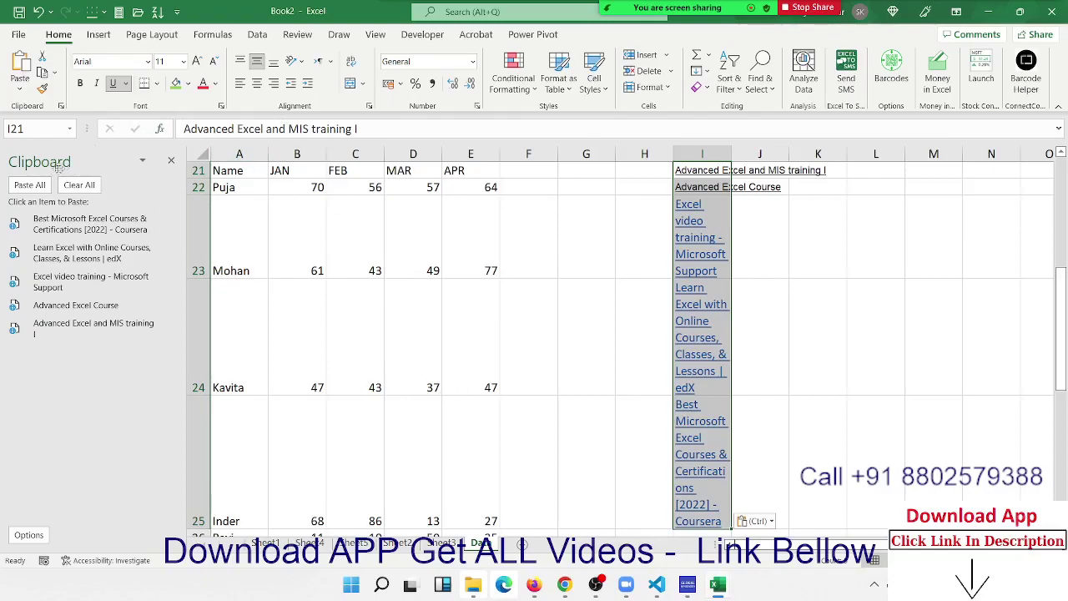
{"action": "left_click", "coordinate": [78, 184]}
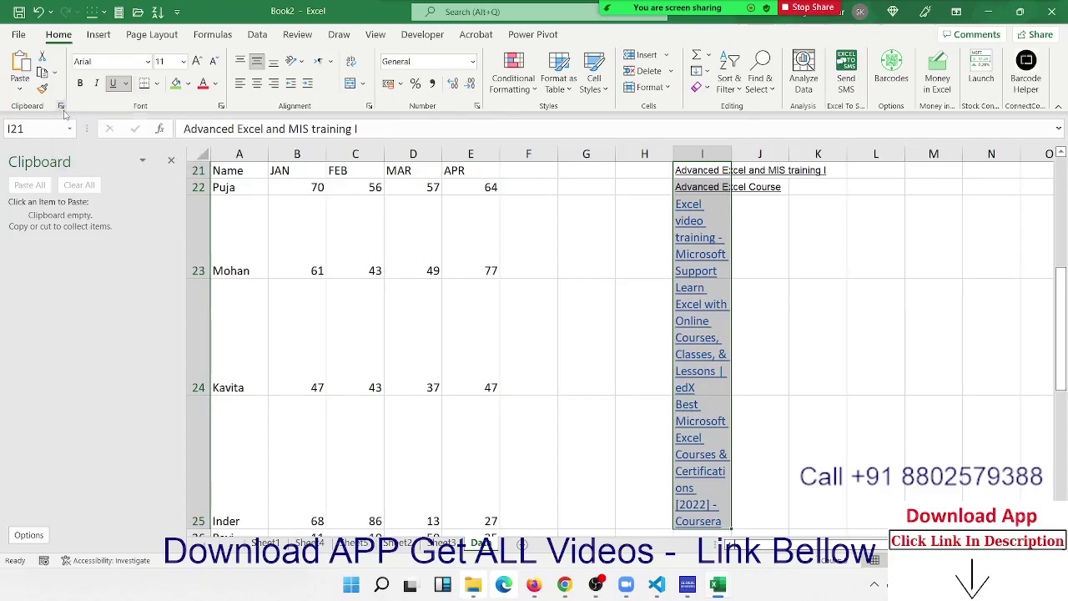
{"action": "key", "text": "Delete"}
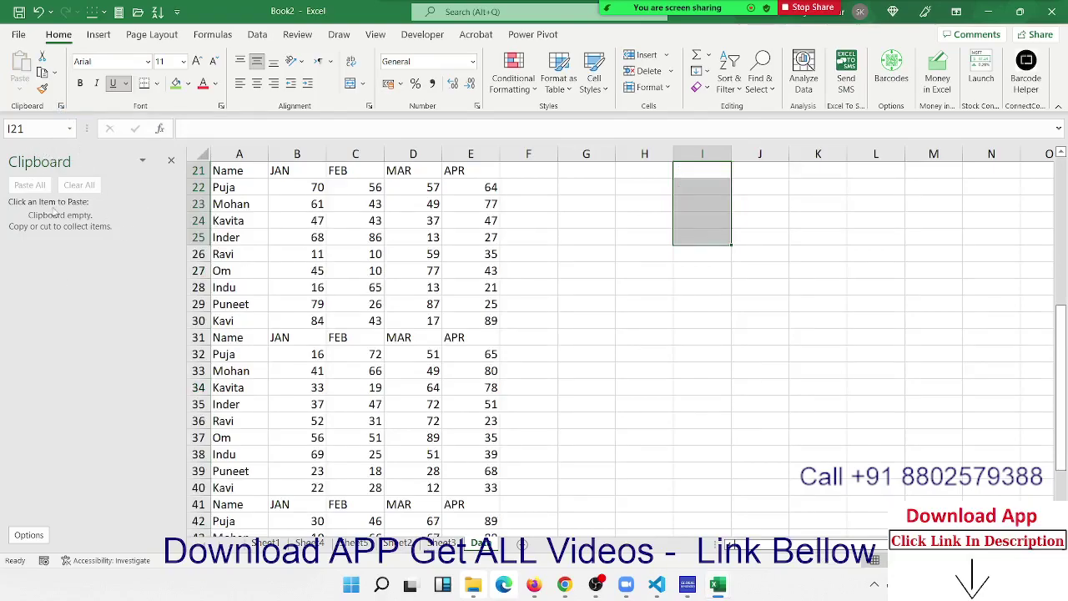
{"action": "left_click", "coordinate": [719, 354]}
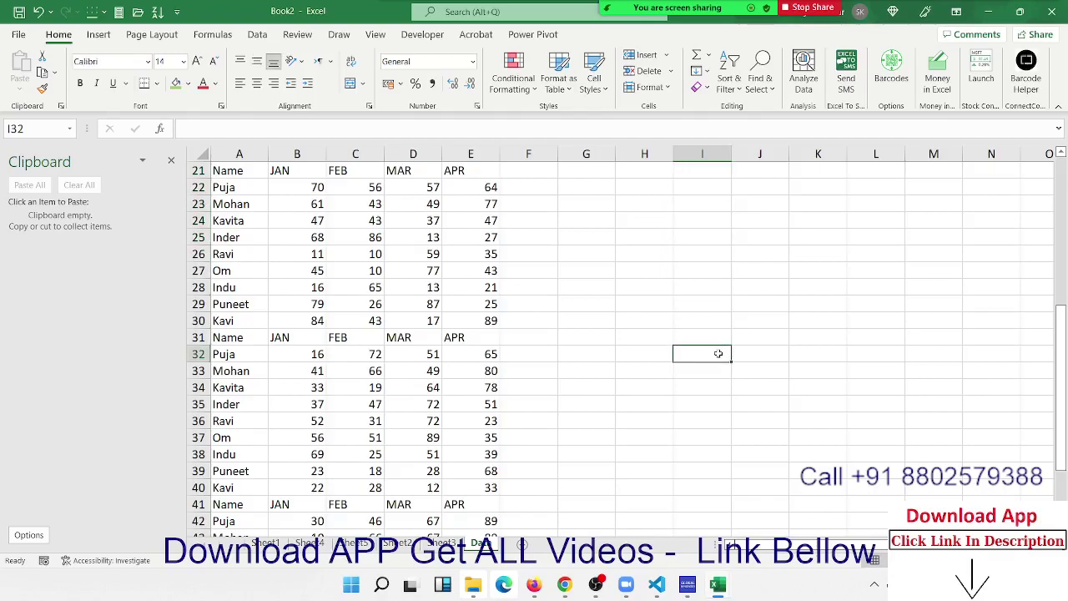
{"action": "left_click", "coordinate": [793, 221]}
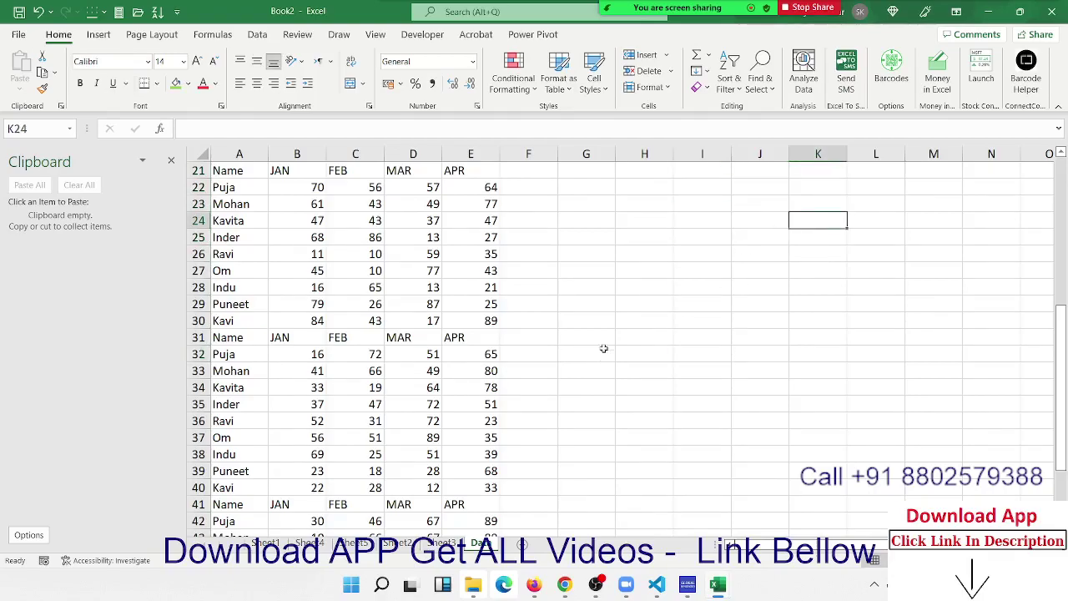
{"action": "left_click", "coordinate": [234, 195]}
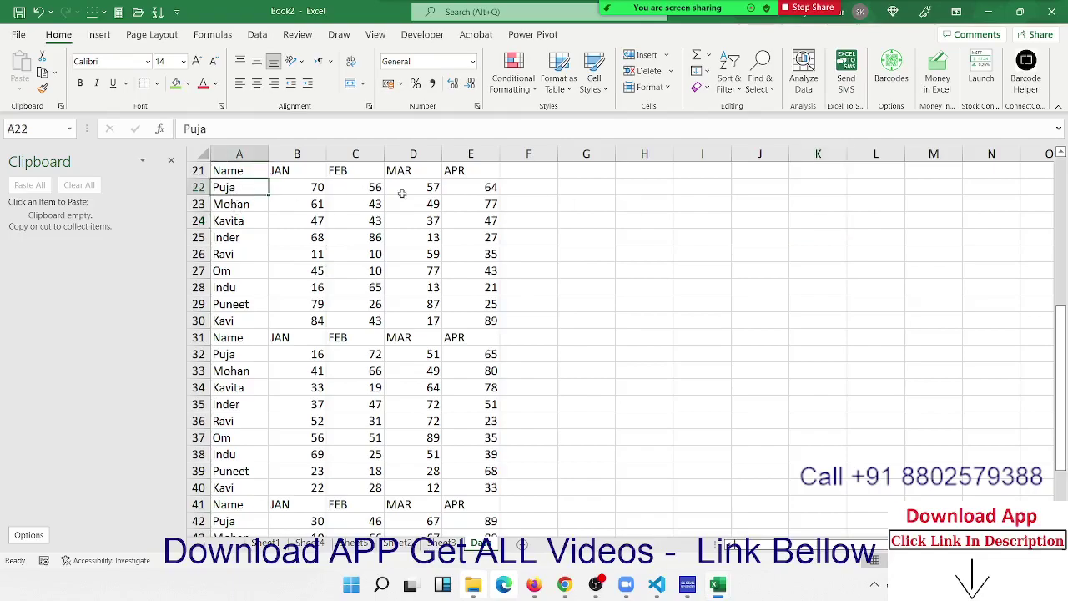
{"action": "left_click", "coordinate": [685, 189]}
{"action": "left_click", "coordinate": [224, 289]}
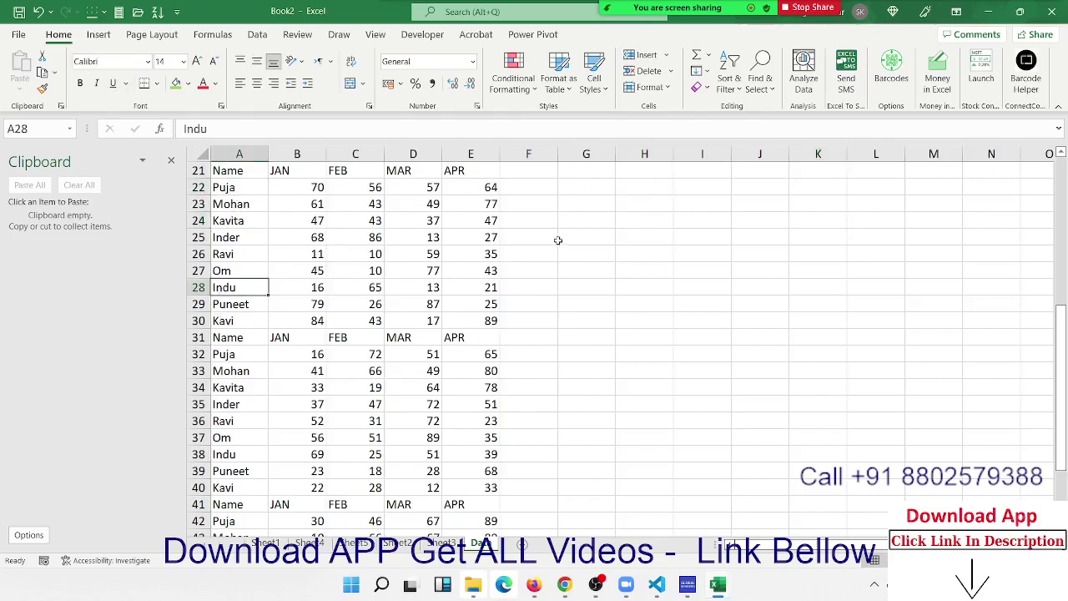
{"action": "left_click", "coordinate": [694, 188]}
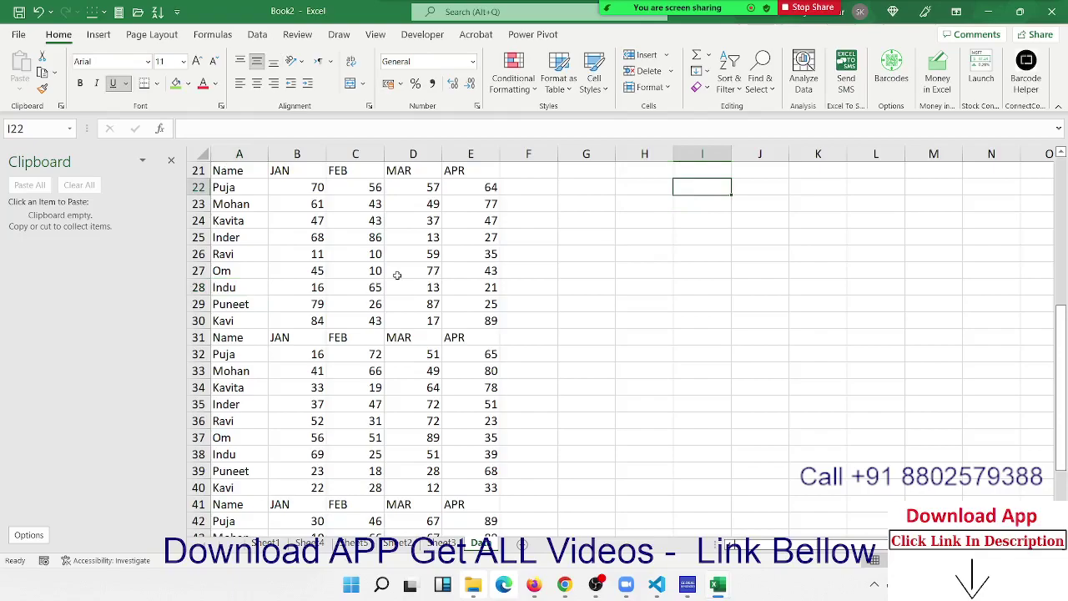
{"action": "left_click", "coordinate": [244, 192]}
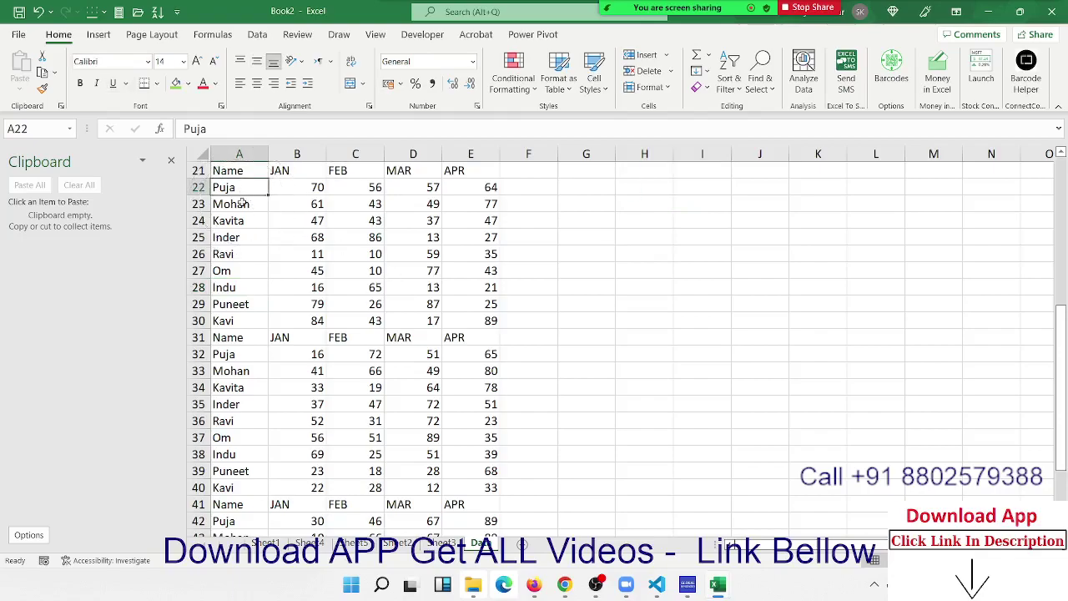
{"action": "key", "text": "ctrl+c"}
{"action": "left_click", "coordinate": [690, 189]}
{"action": "key", "text": "ctrl+v"}
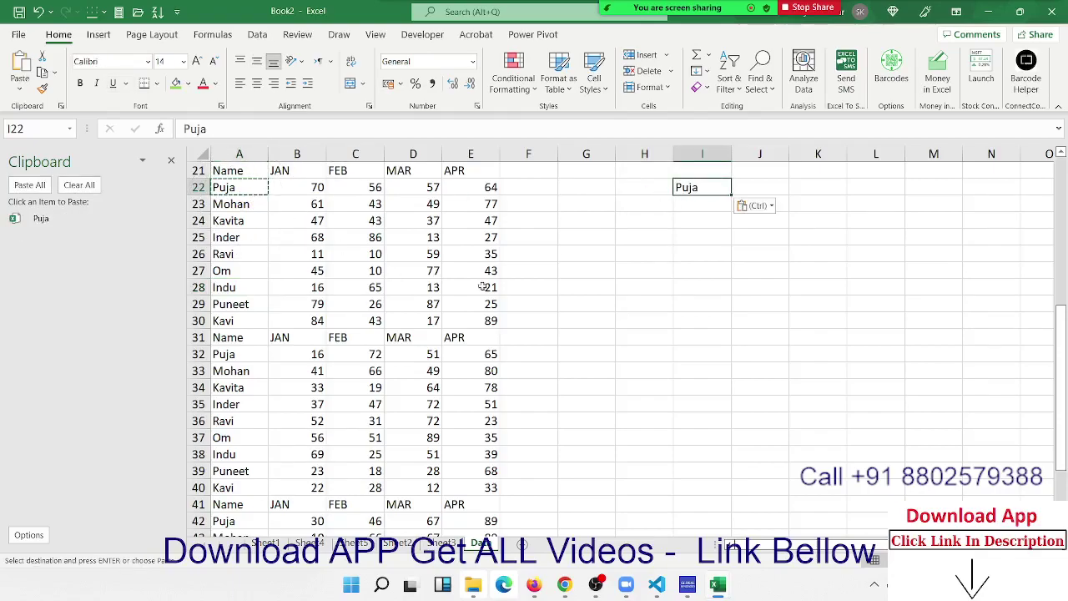
{"action": "left_click", "coordinate": [242, 305]}
{"action": "key", "text": "ctrl+c"}
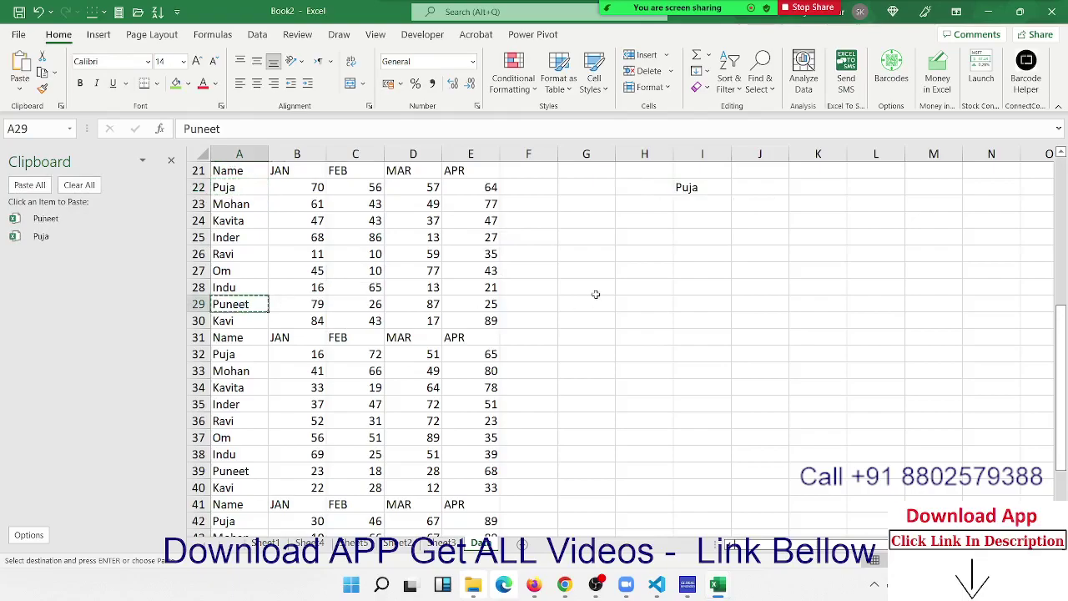
{"action": "left_click", "coordinate": [690, 207]}
{"action": "key", "text": "ctrl+c"}
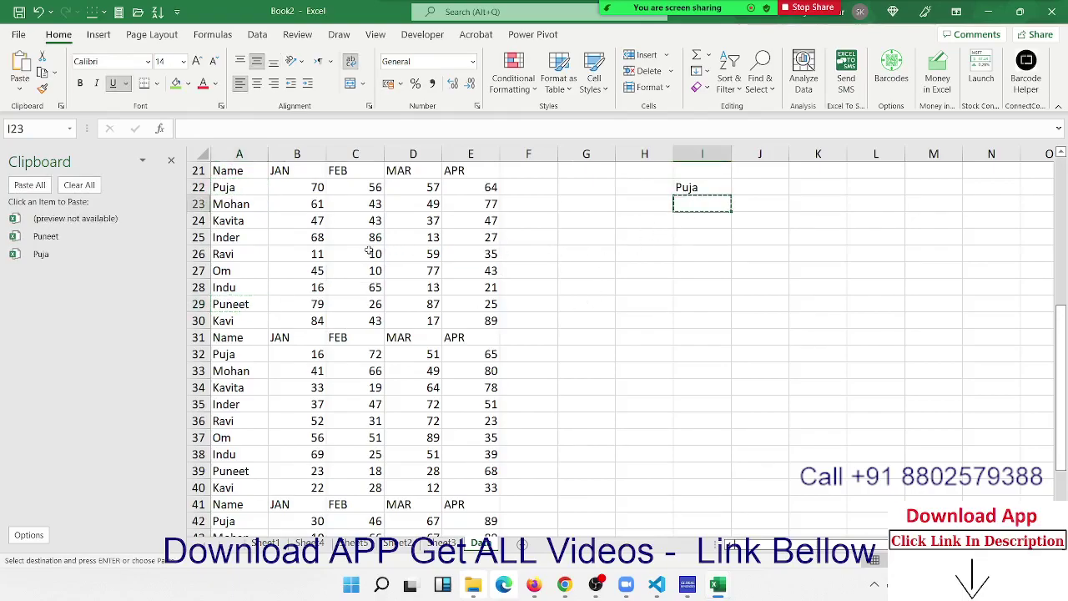
{"action": "left_click", "coordinate": [271, 358]}
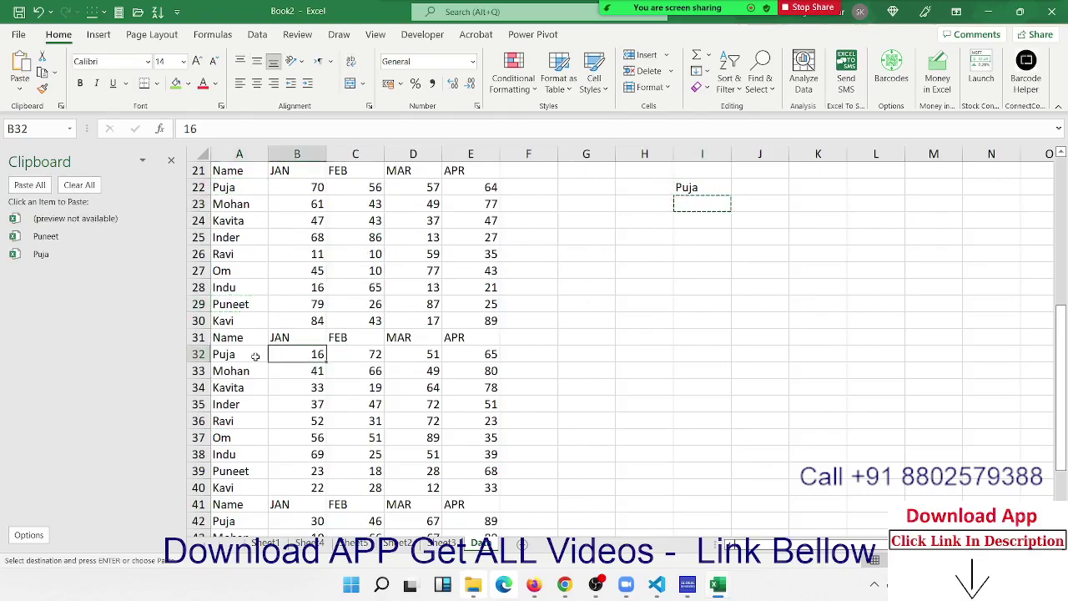
{"action": "left_click", "coordinate": [255, 357]}
{"action": "key", "text": "ctrl+c"}
{"action": "left_click", "coordinate": [689, 202]}
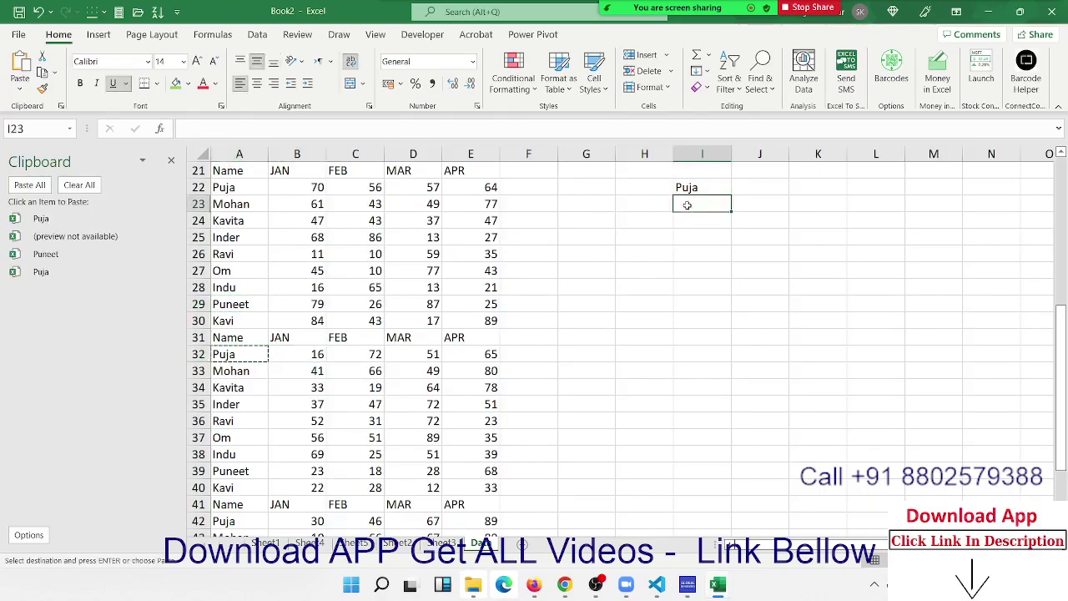
{"action": "key", "text": "ctrl+v"}
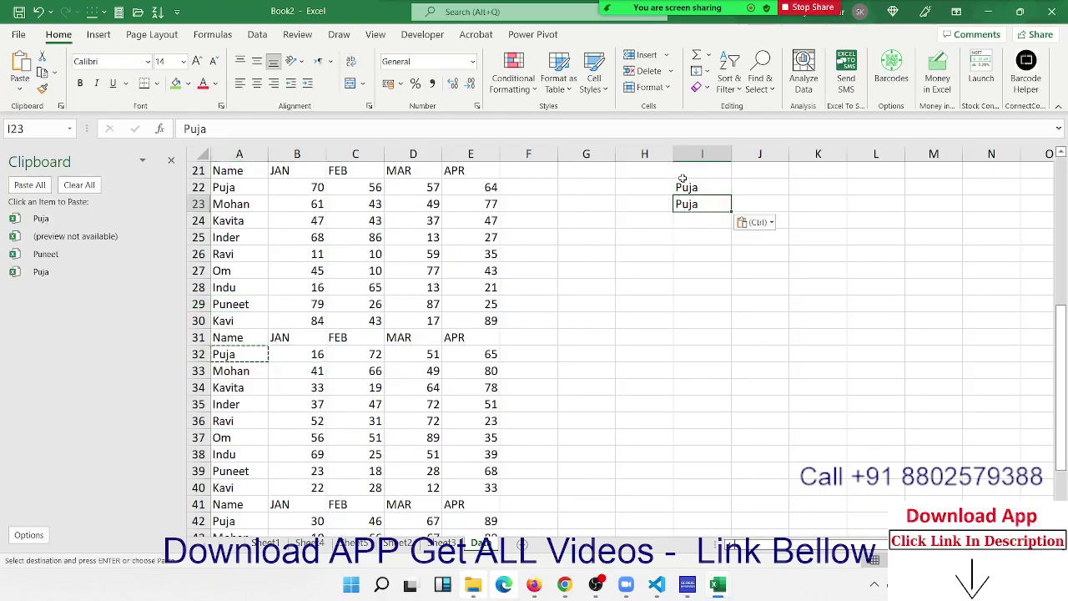
{"action": "left_click_drag", "start_coordinate": [678, 178], "coordinate": [677, 227]}
{"action": "key", "text": "Delete"}
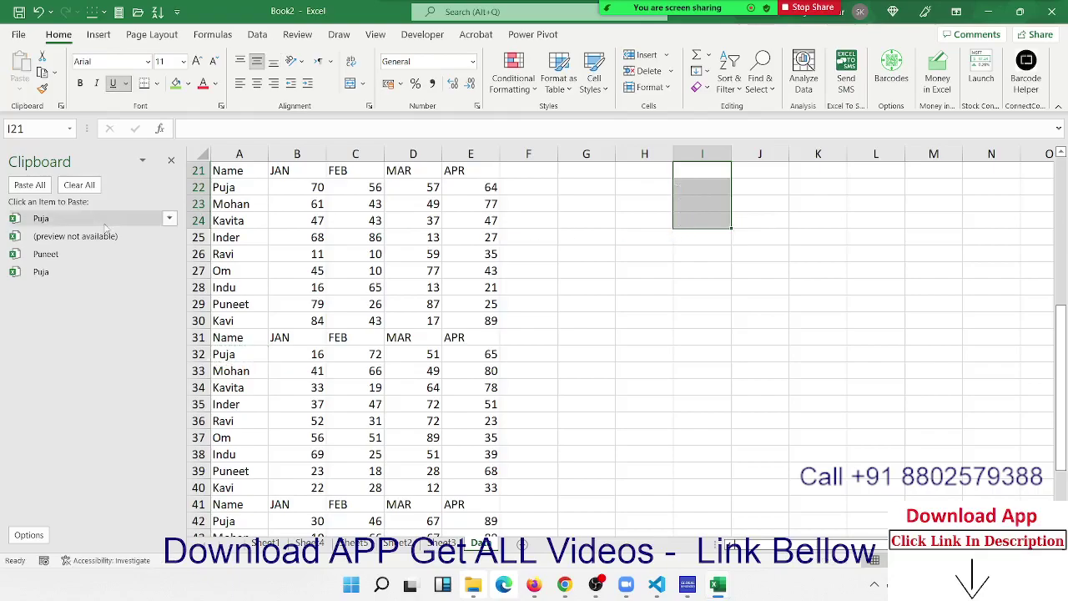
{"action": "mouse_move", "coordinate": [75, 236]}
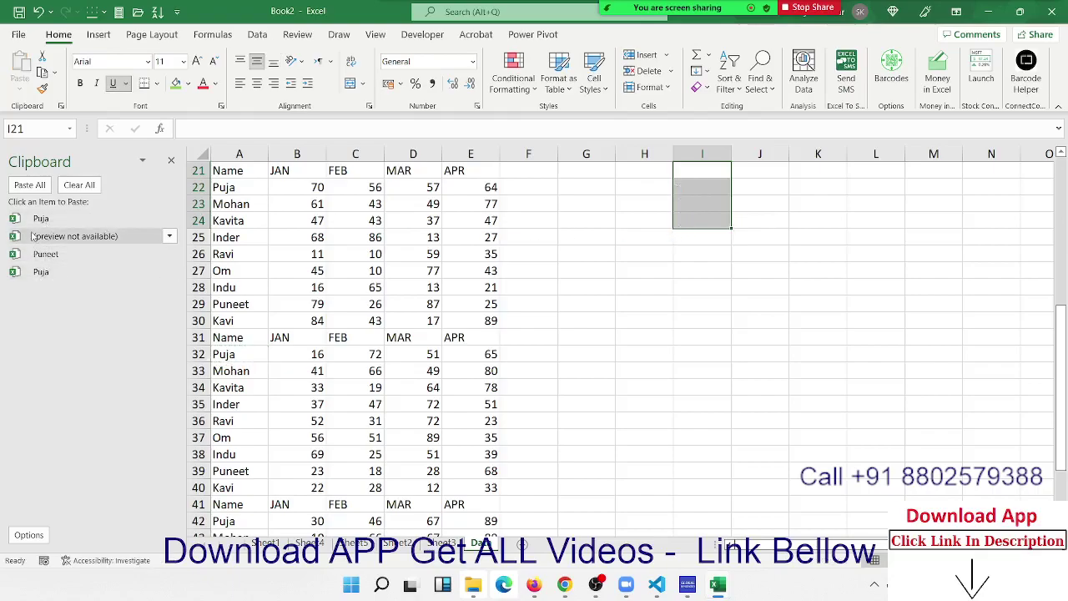
{"action": "left_click", "coordinate": [282, 237]}
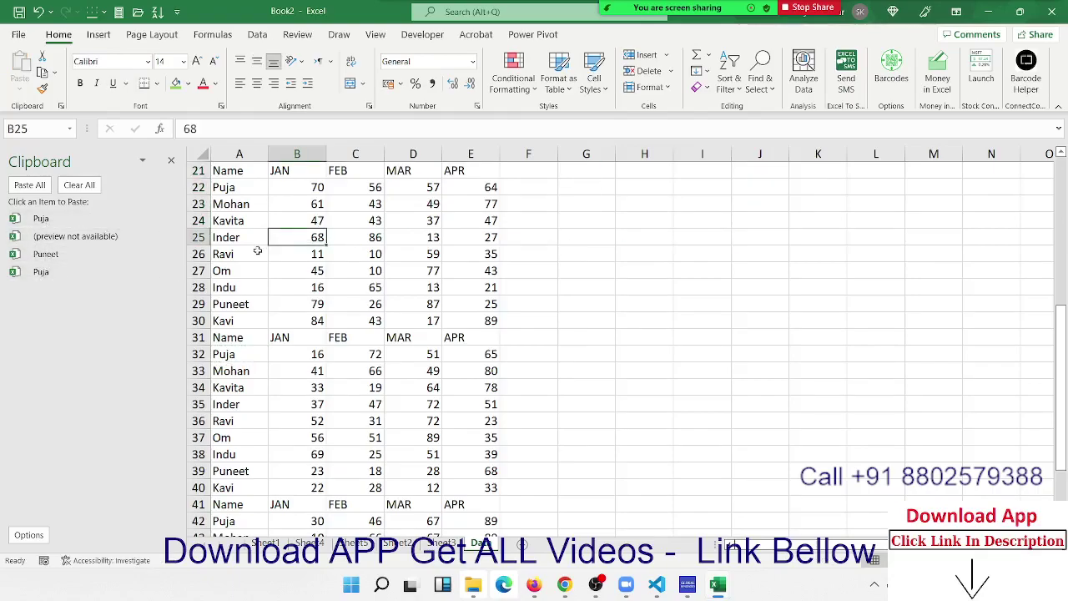
{"action": "left_click", "coordinate": [683, 187]}
{"action": "left_click", "coordinate": [30, 184]}
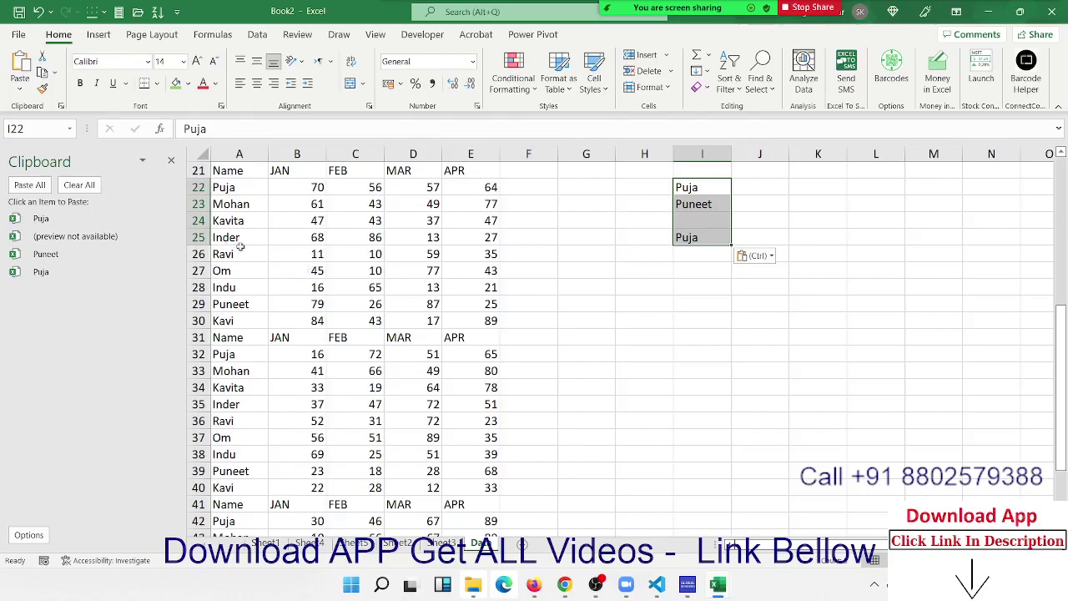
{"action": "left_click", "coordinate": [79, 186]}
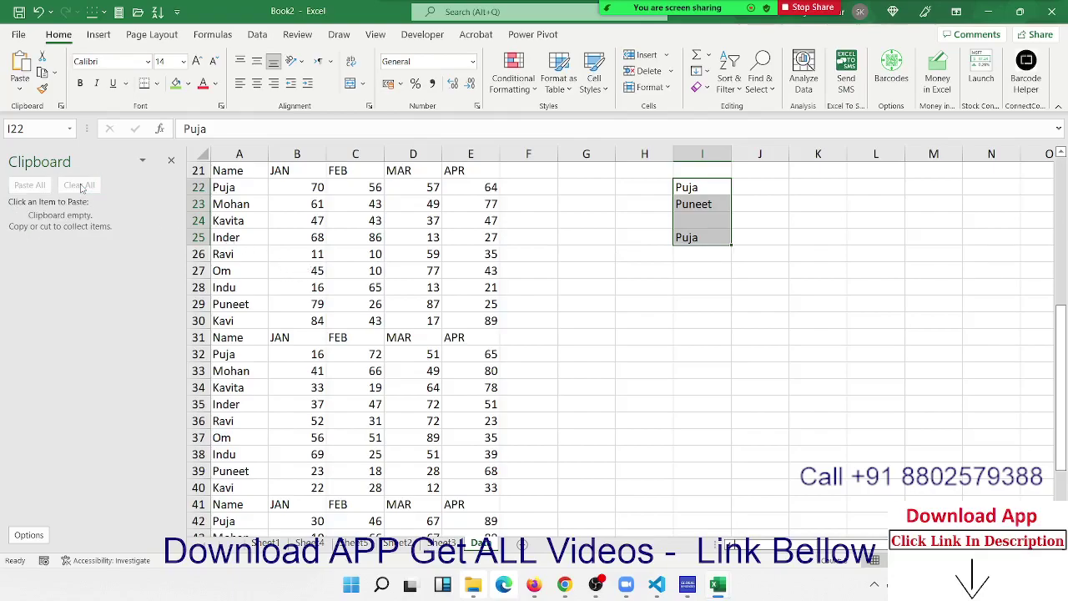
{"action": "key", "text": "Delete"}
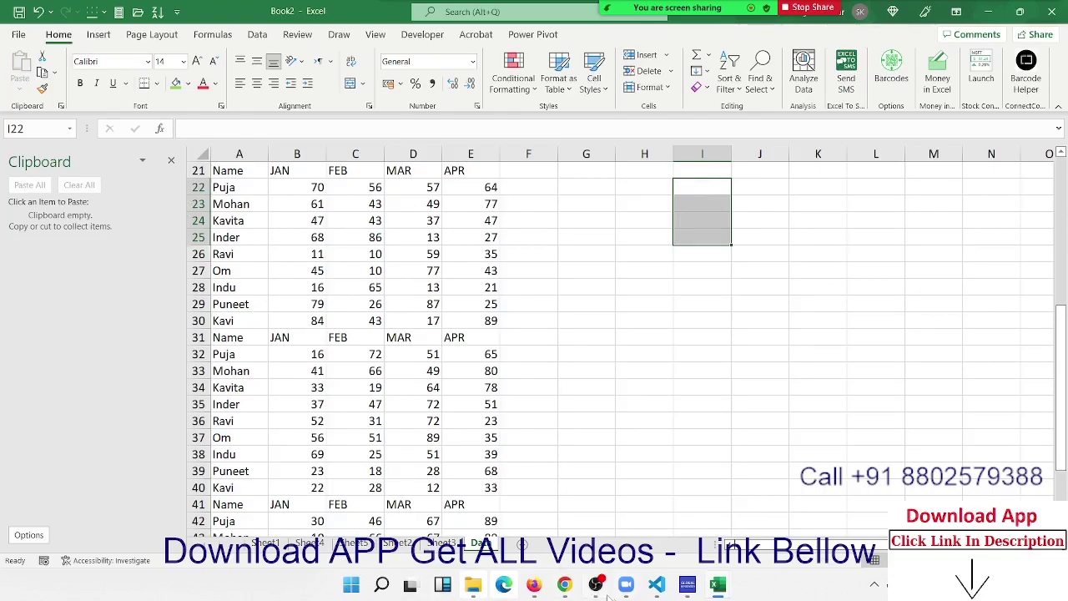
Step: Scroll the 'excel classes' results, show the meeting participants, then minimize Chrome back to Excel
{"action": "left_click", "coordinate": [565, 588]}
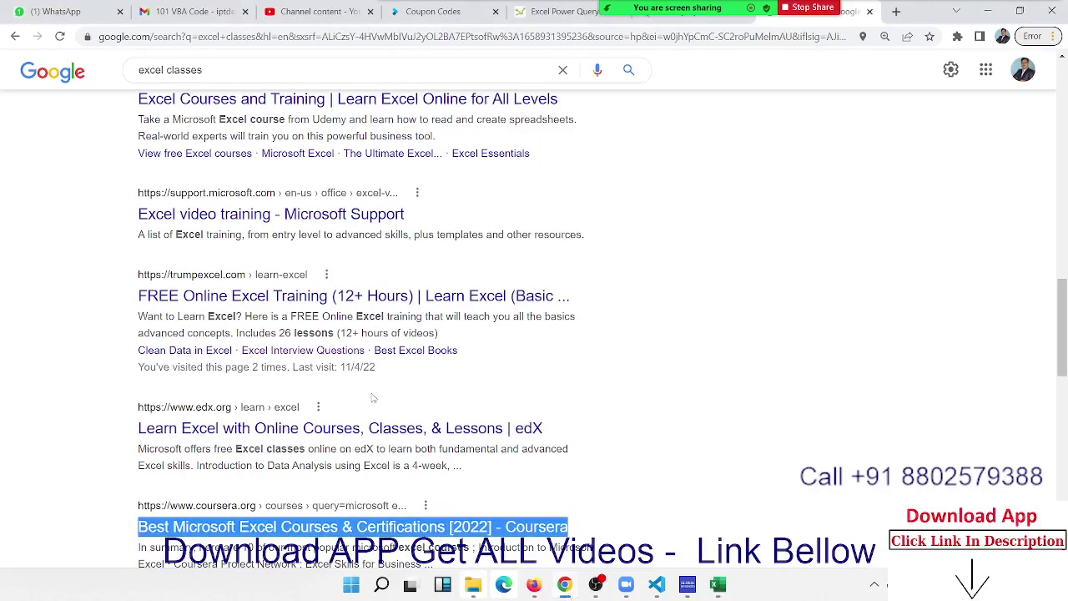
{"action": "scroll", "coordinate": [567, 410], "scroll_direction": "down", "scroll_amount": 3}
{"action": "scroll", "coordinate": [373, 399], "scroll_direction": "down", "scroll_amount": 3}
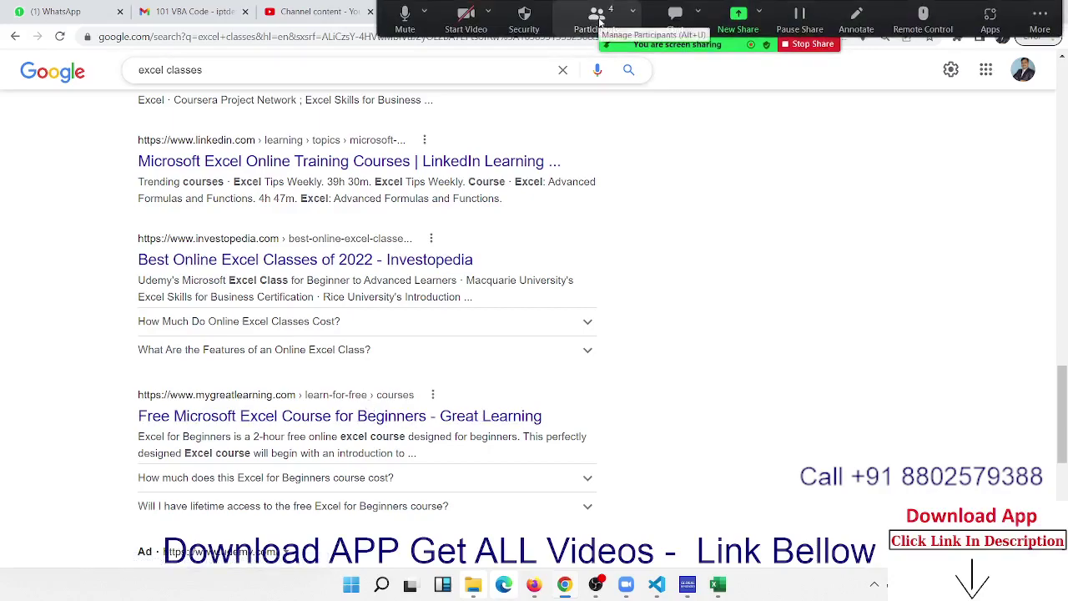
{"action": "left_click", "coordinate": [597, 18]}
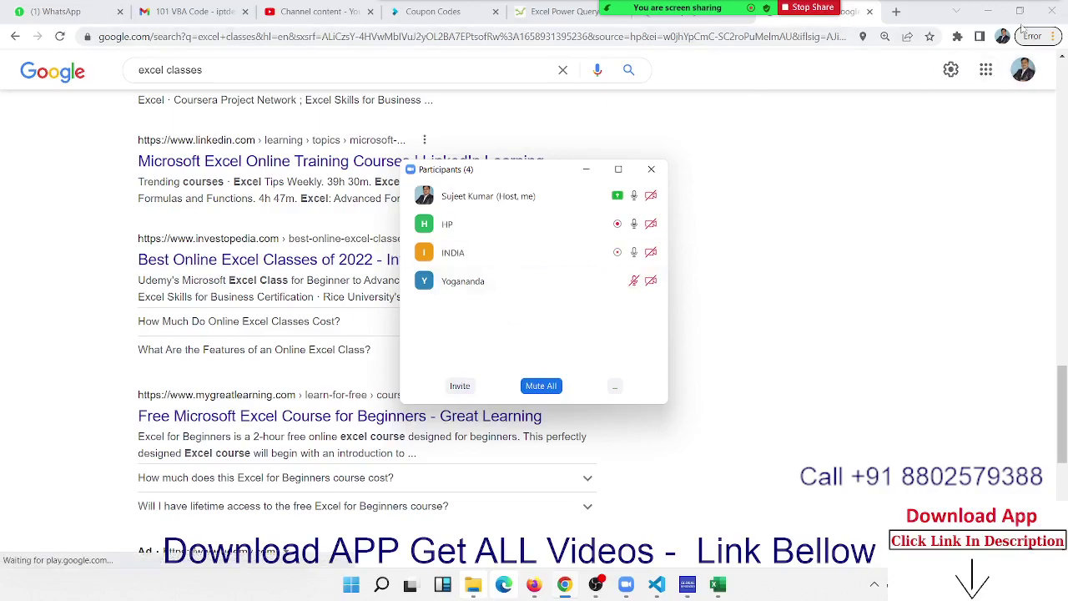
{"action": "left_click", "coordinate": [991, 11]}
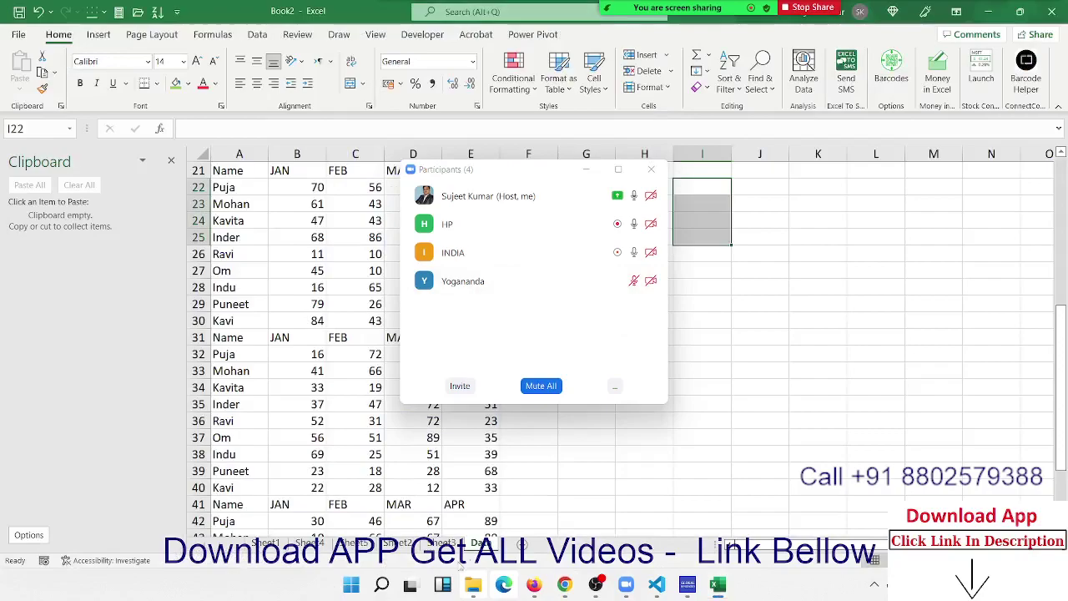
Step: Show Sheet2's marks table, close the Clipboard pane and the Participants window, and deselect
{"action": "left_click", "coordinate": [398, 543]}
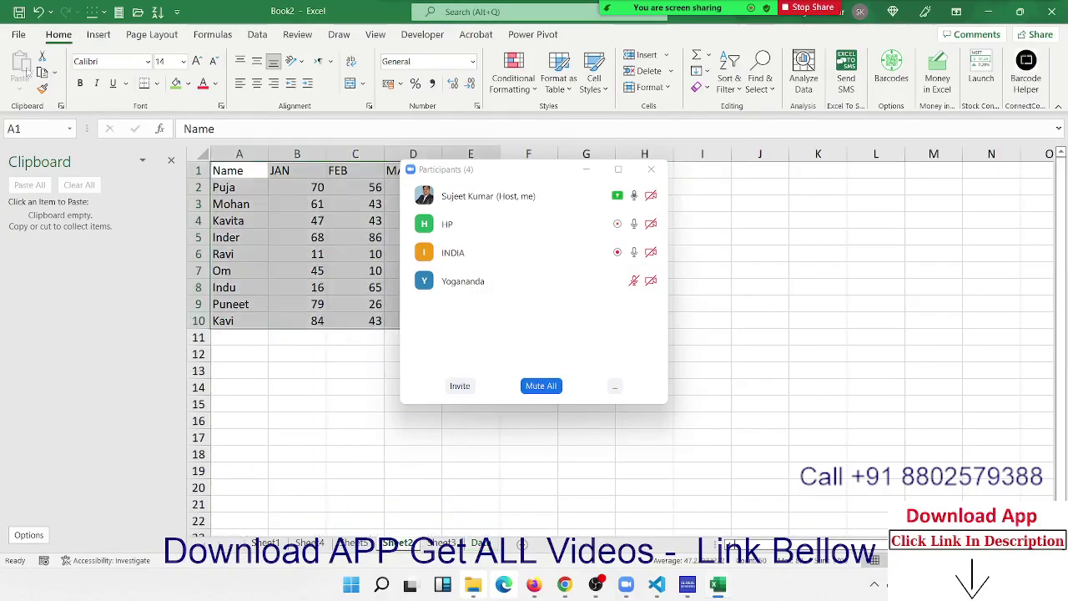
{"action": "left_click", "coordinate": [171, 161]}
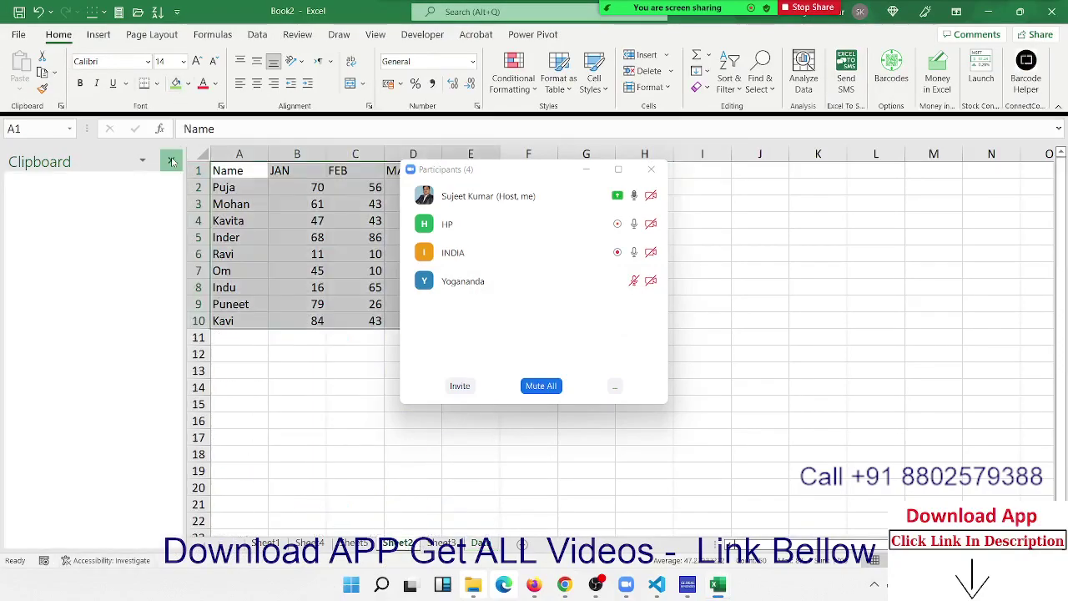
{"action": "left_click", "coordinate": [651, 170]}
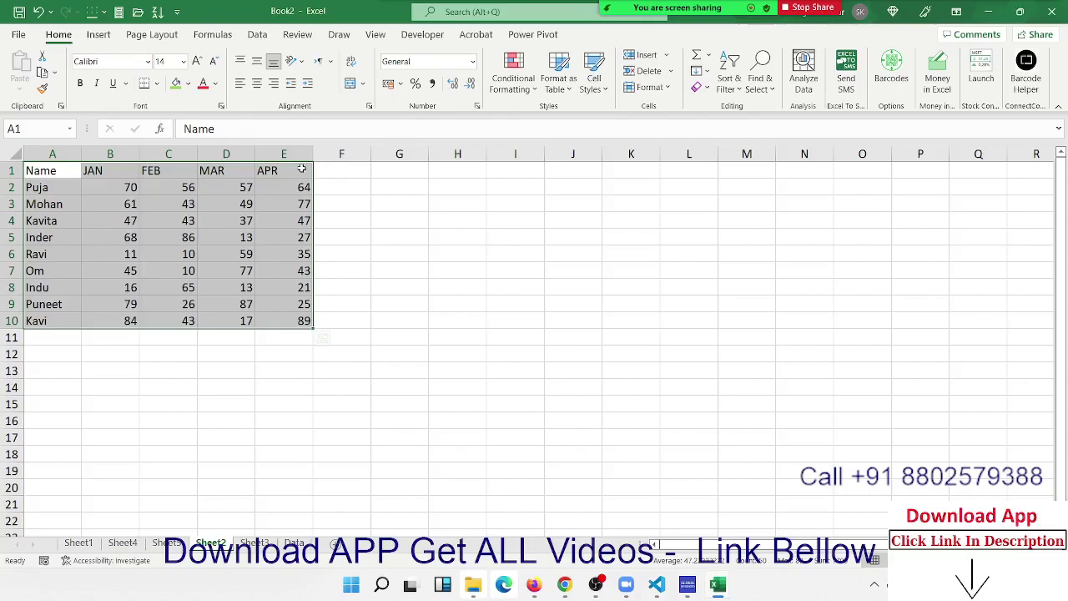
{"action": "left_click", "coordinate": [401, 222]}
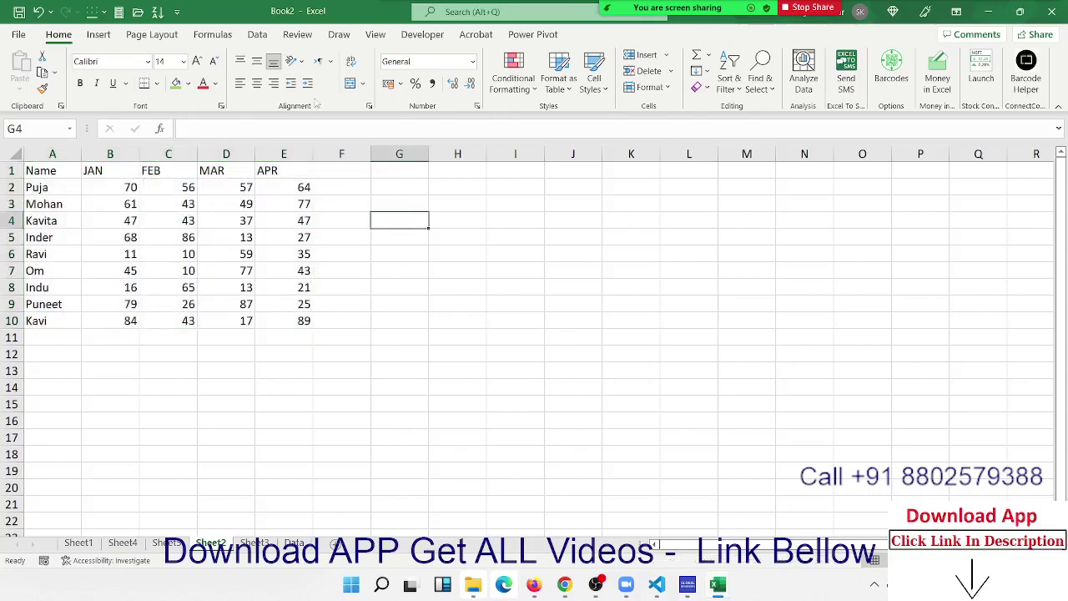